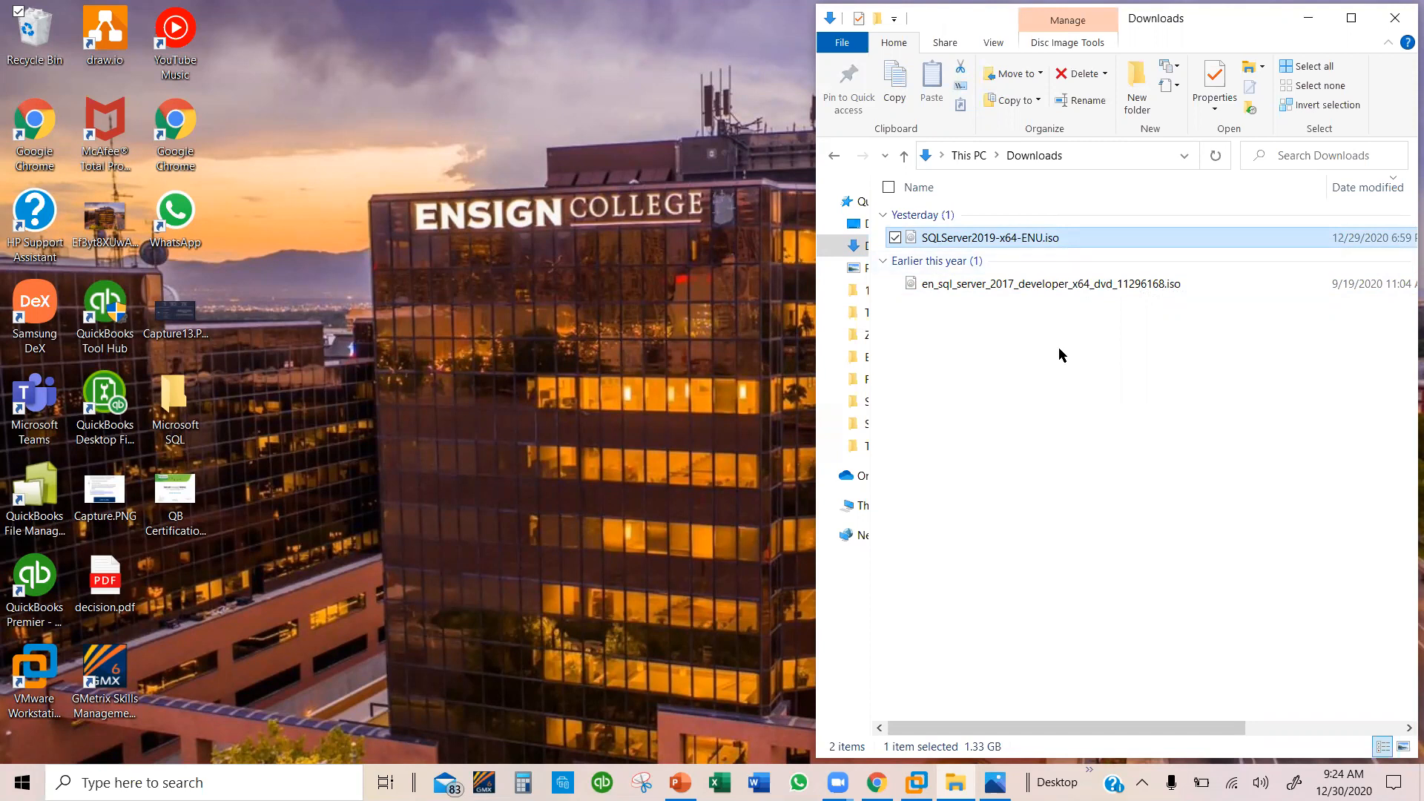
# - Inspect the SQL Server 2017 Developer and SQL Server 2019 ISO files in the Downloads folder
pyautogui.click(1034, 286)
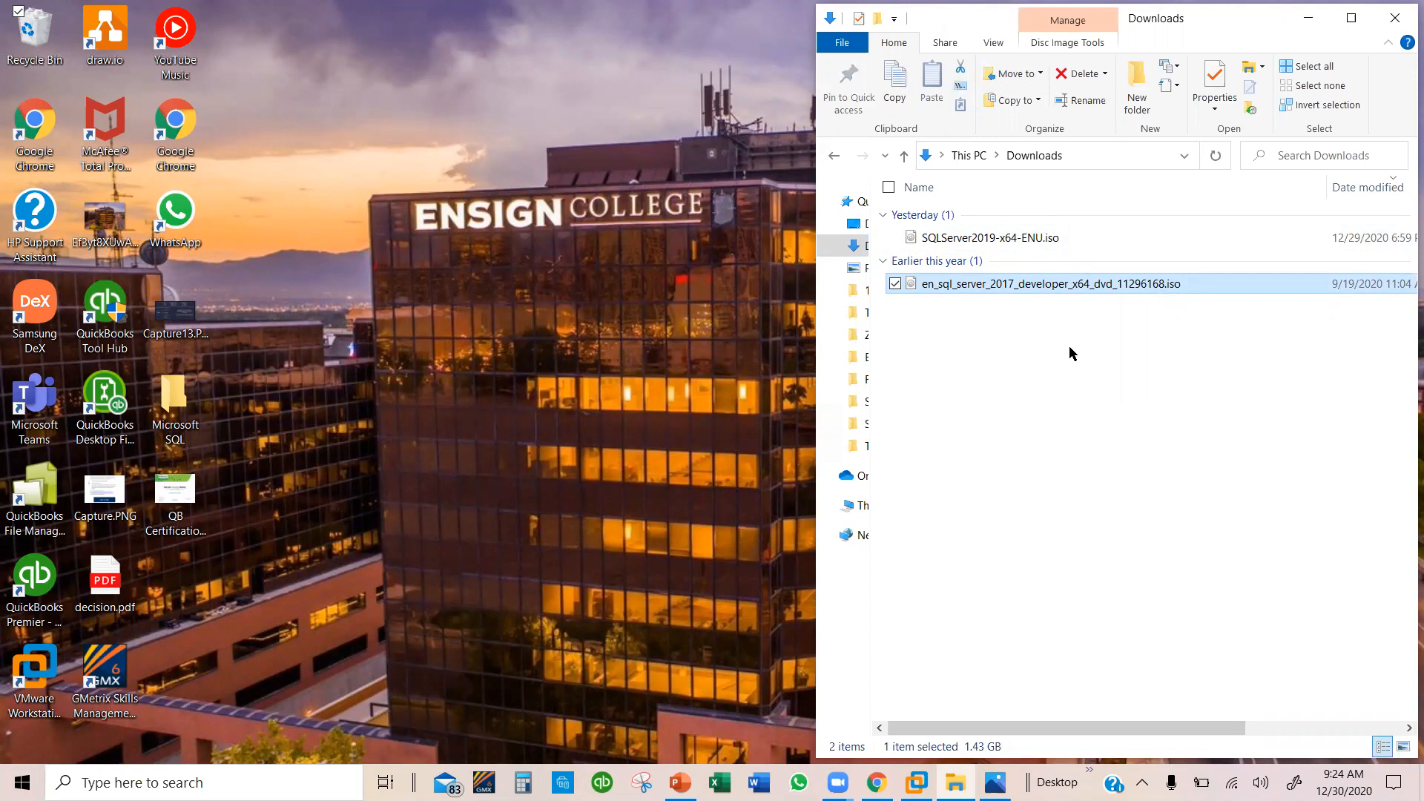
pyautogui.click(1137, 368)
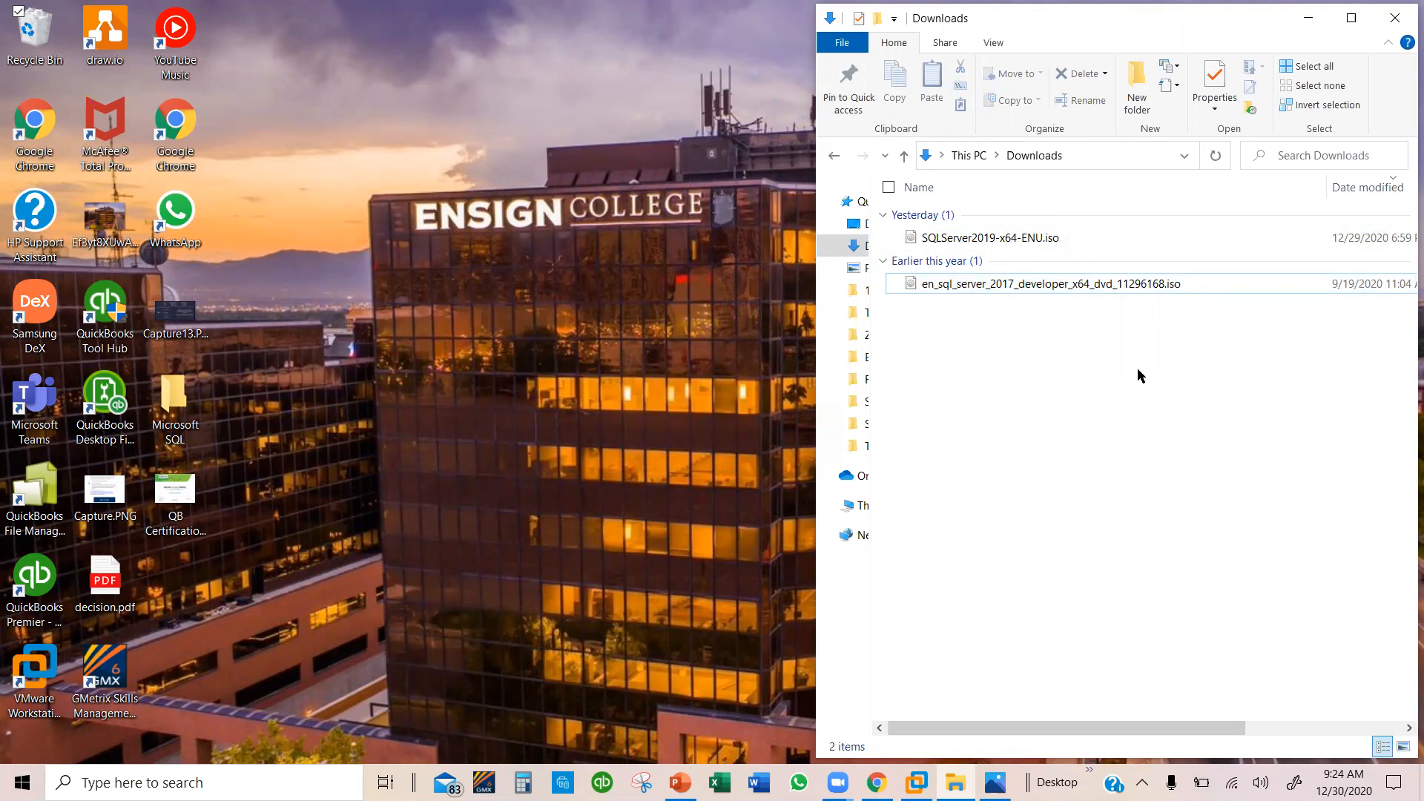
pyautogui.click(1135, 283)
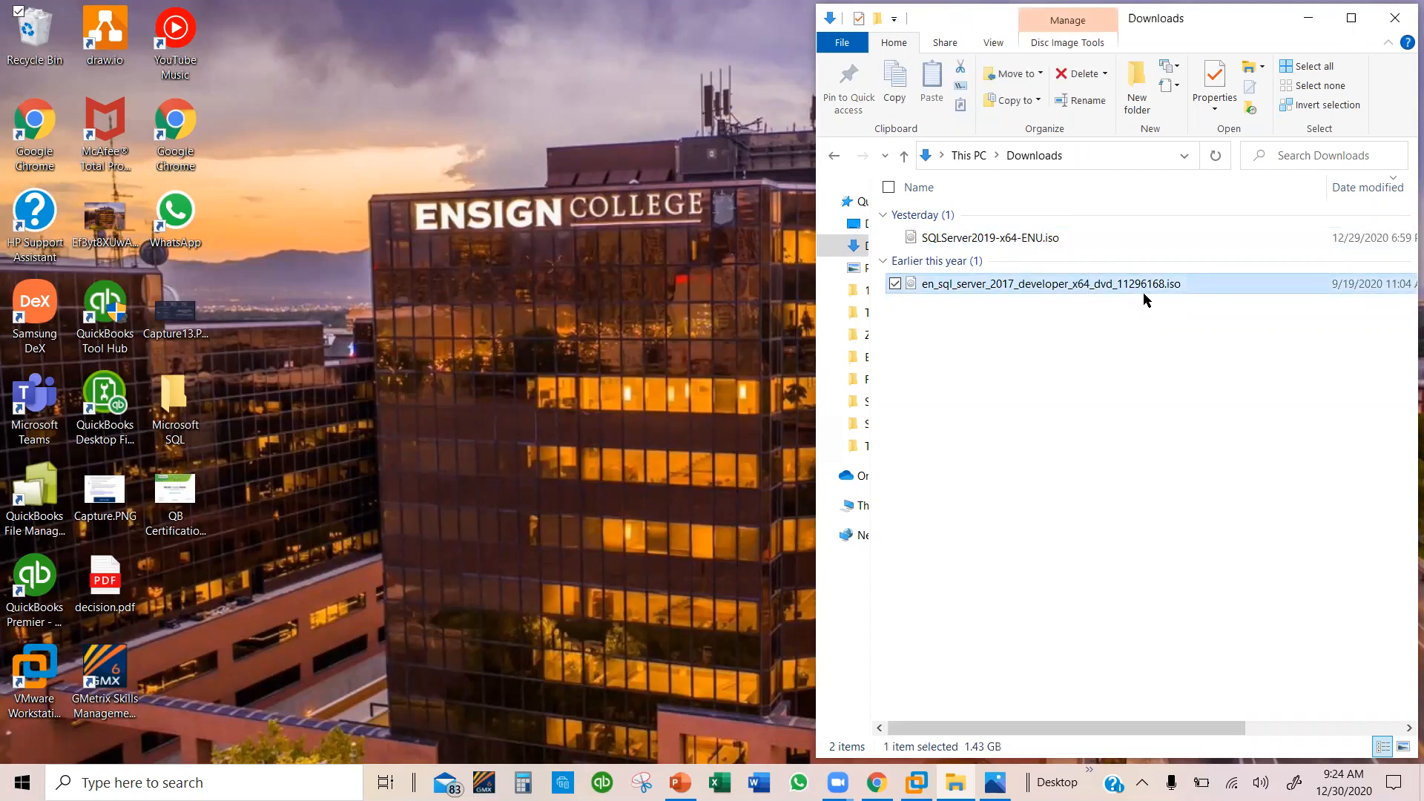
pyautogui.click(1049, 242)
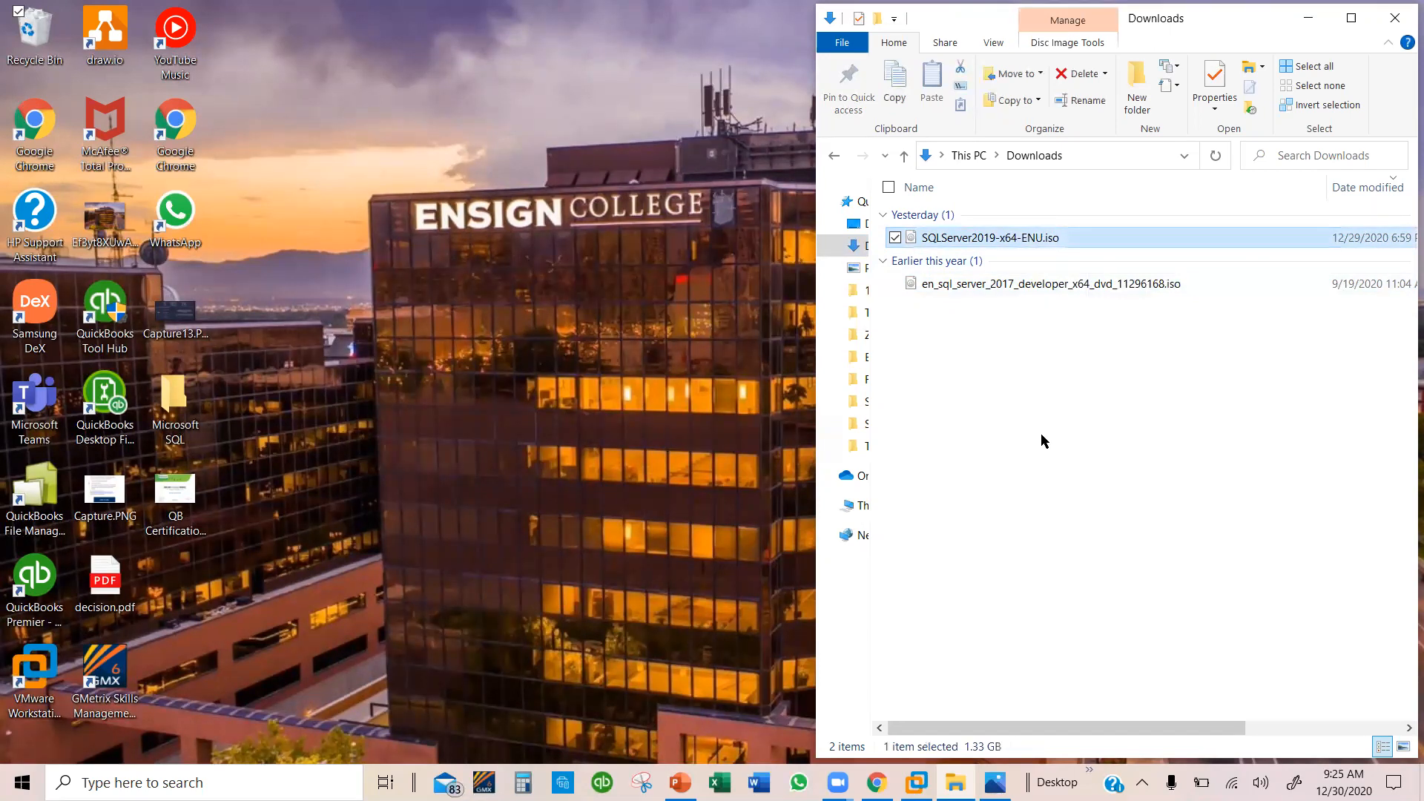
# - Switch to VMware Workstation, view the ISO files in the virtual machine's Microsoft SQL folder, and minimize VMware
pyautogui.click(917, 781)
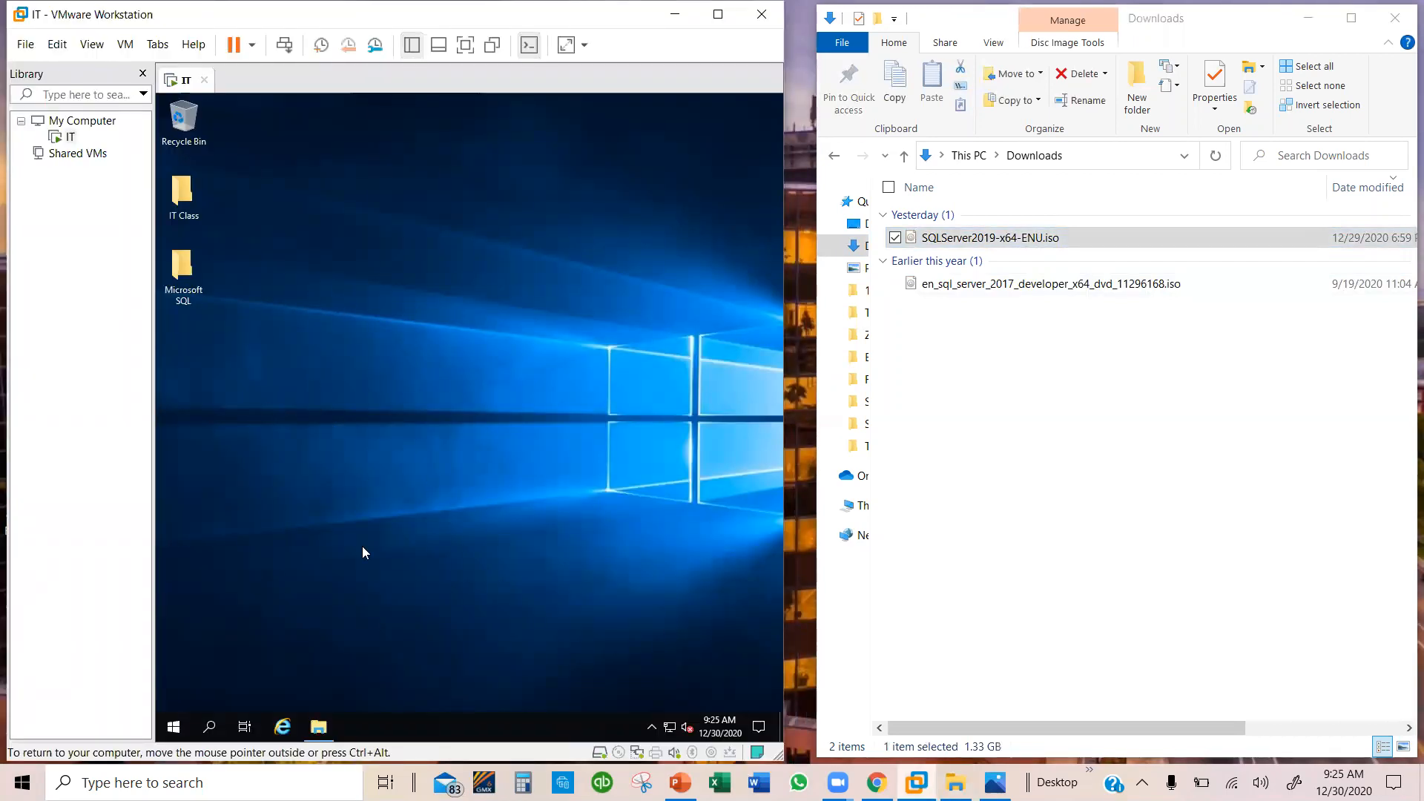
pyautogui.click(319, 726)
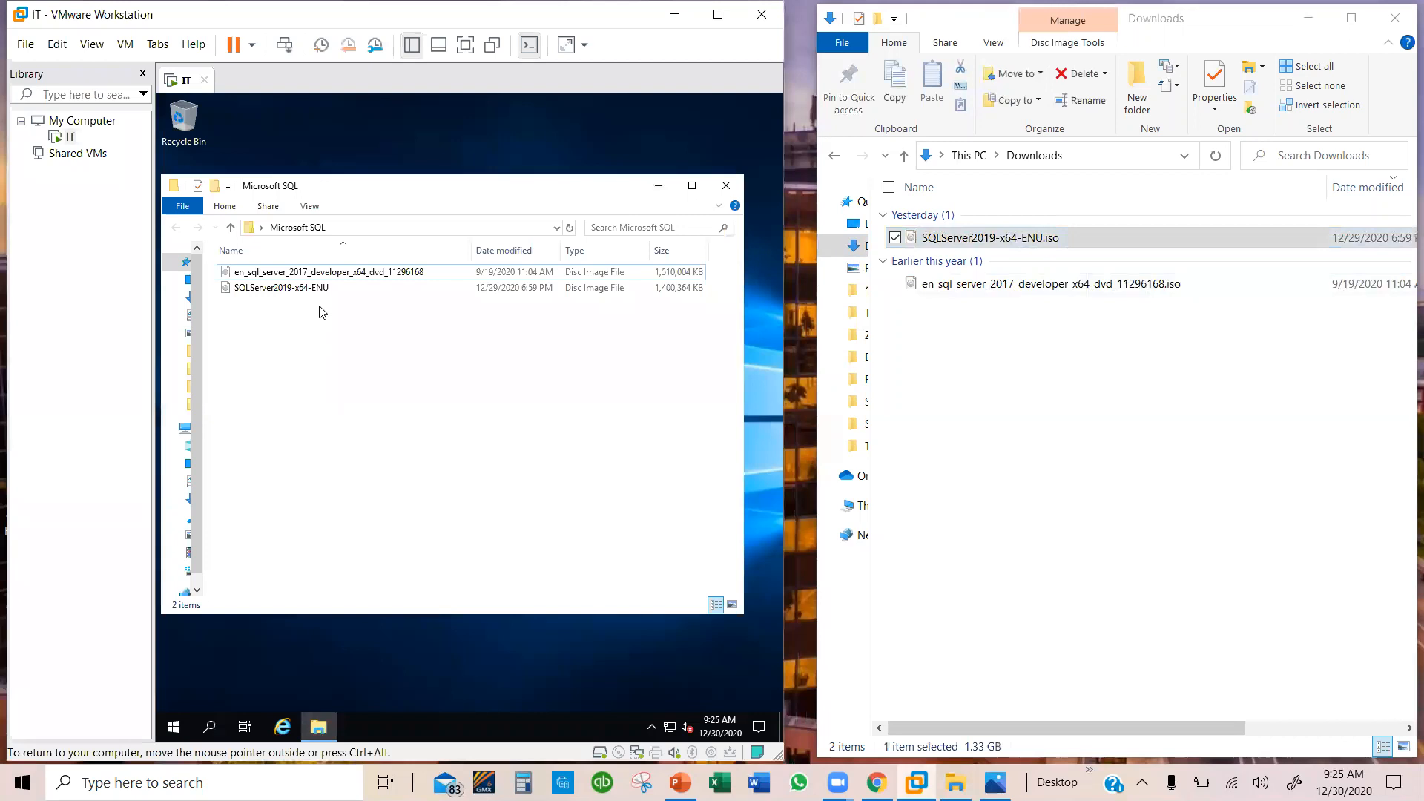
pyautogui.moveTo(323, 311); pyautogui.dragTo(320, 268)
pyautogui.click(363, 331)
pyautogui.moveTo(346, 321); pyautogui.dragTo(359, 245)
pyautogui.click(395, 375)
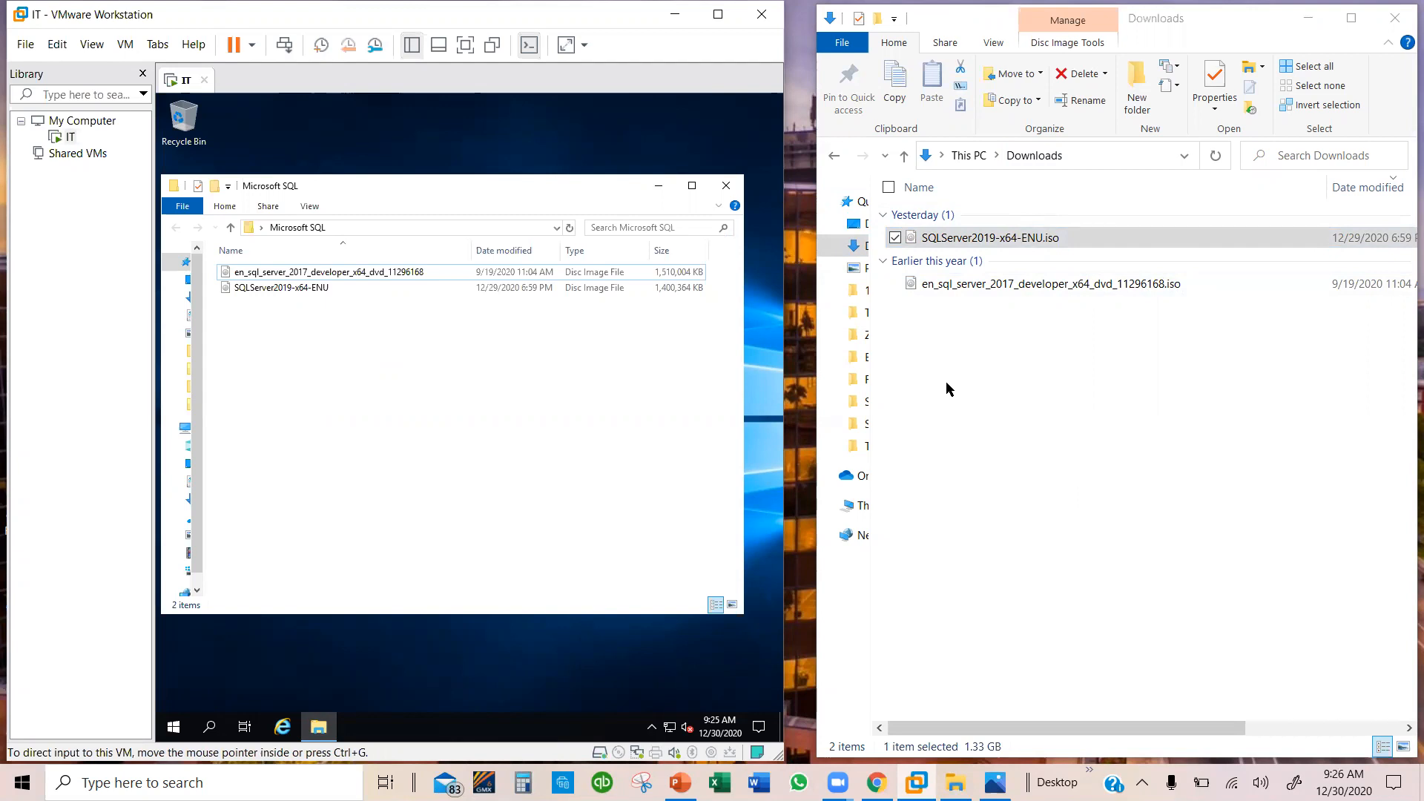
pyautogui.click(673, 16)
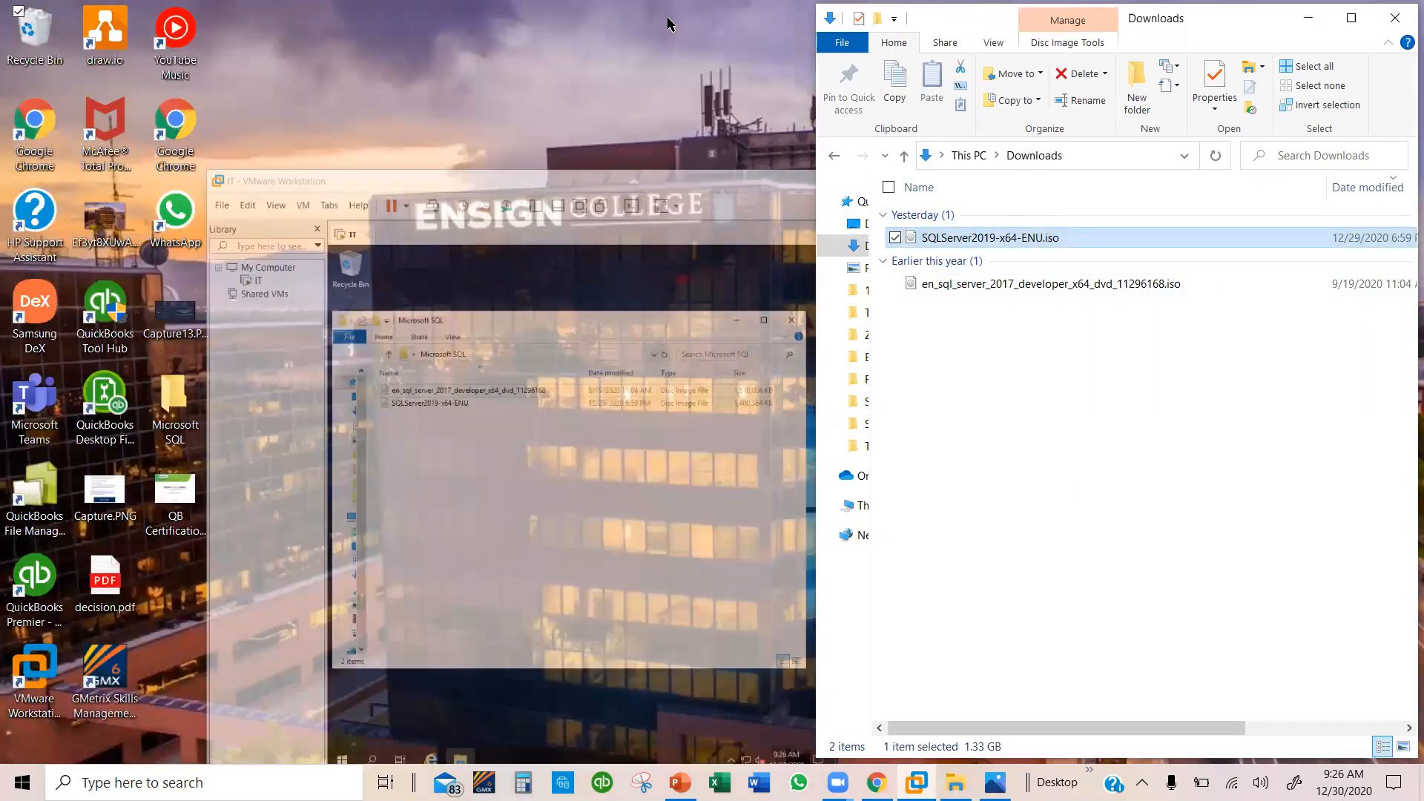
# - Check the available file actions, including Mount, for both SQL Server ISO files in Downloads
pyautogui.rightClick(1050, 245)
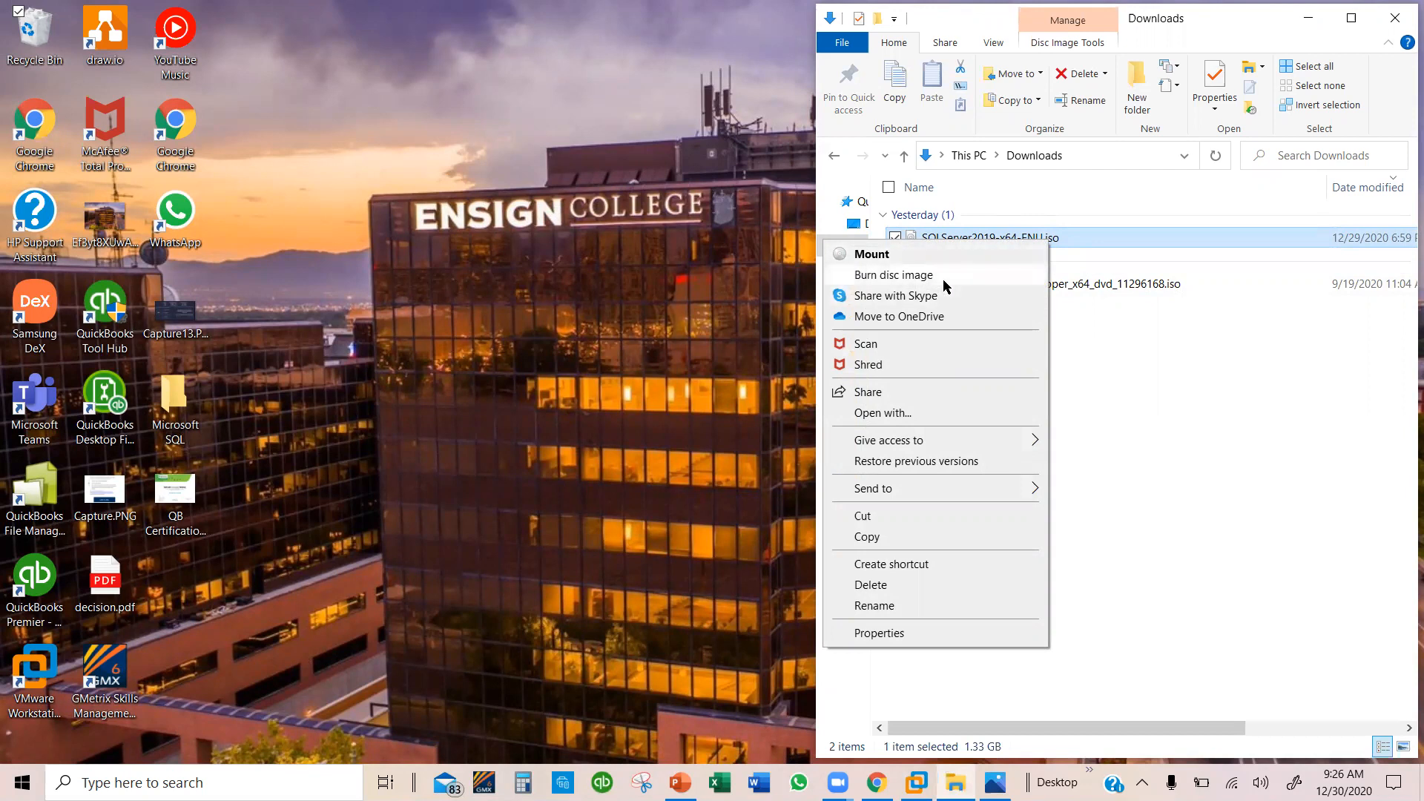
pyautogui.click(1183, 488)
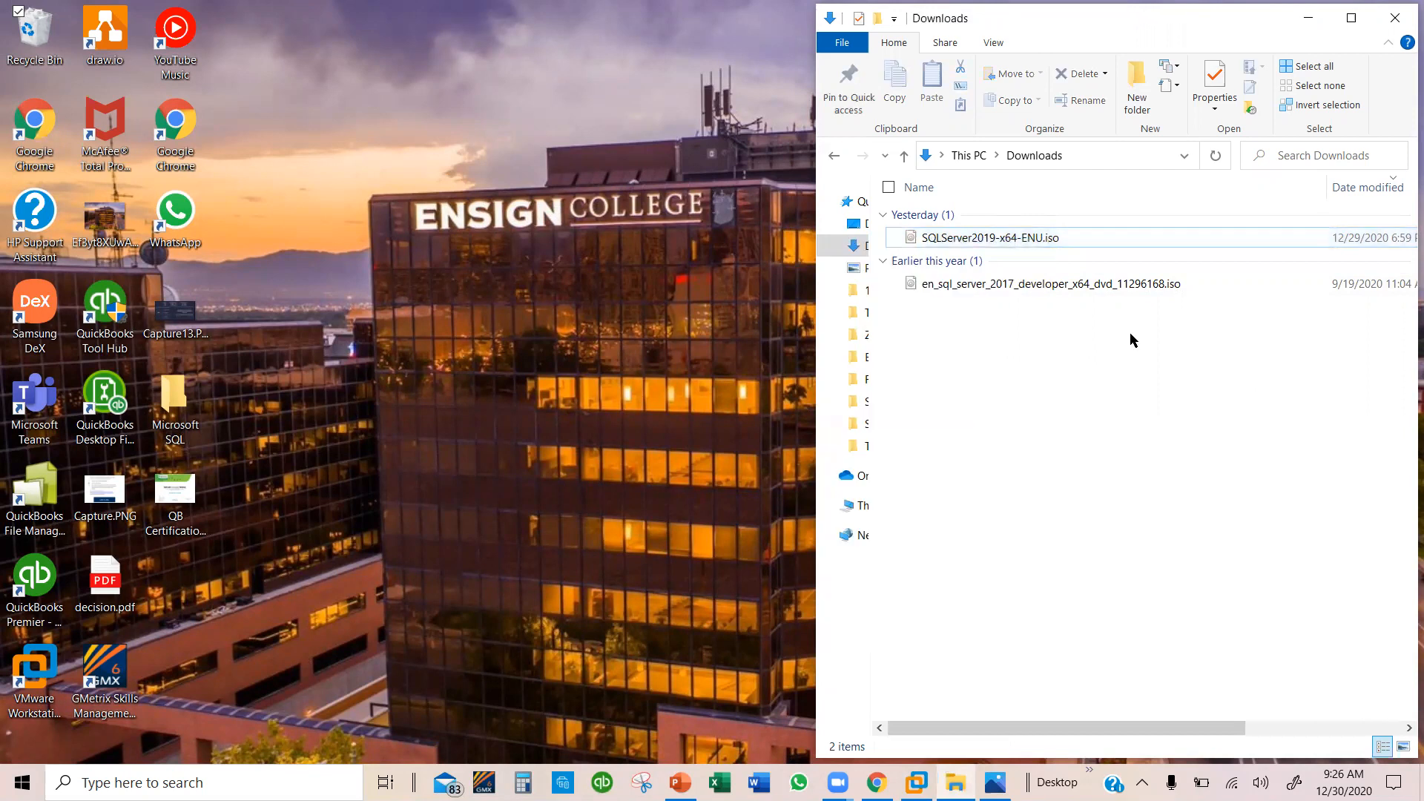
pyautogui.rightClick(1041, 288)
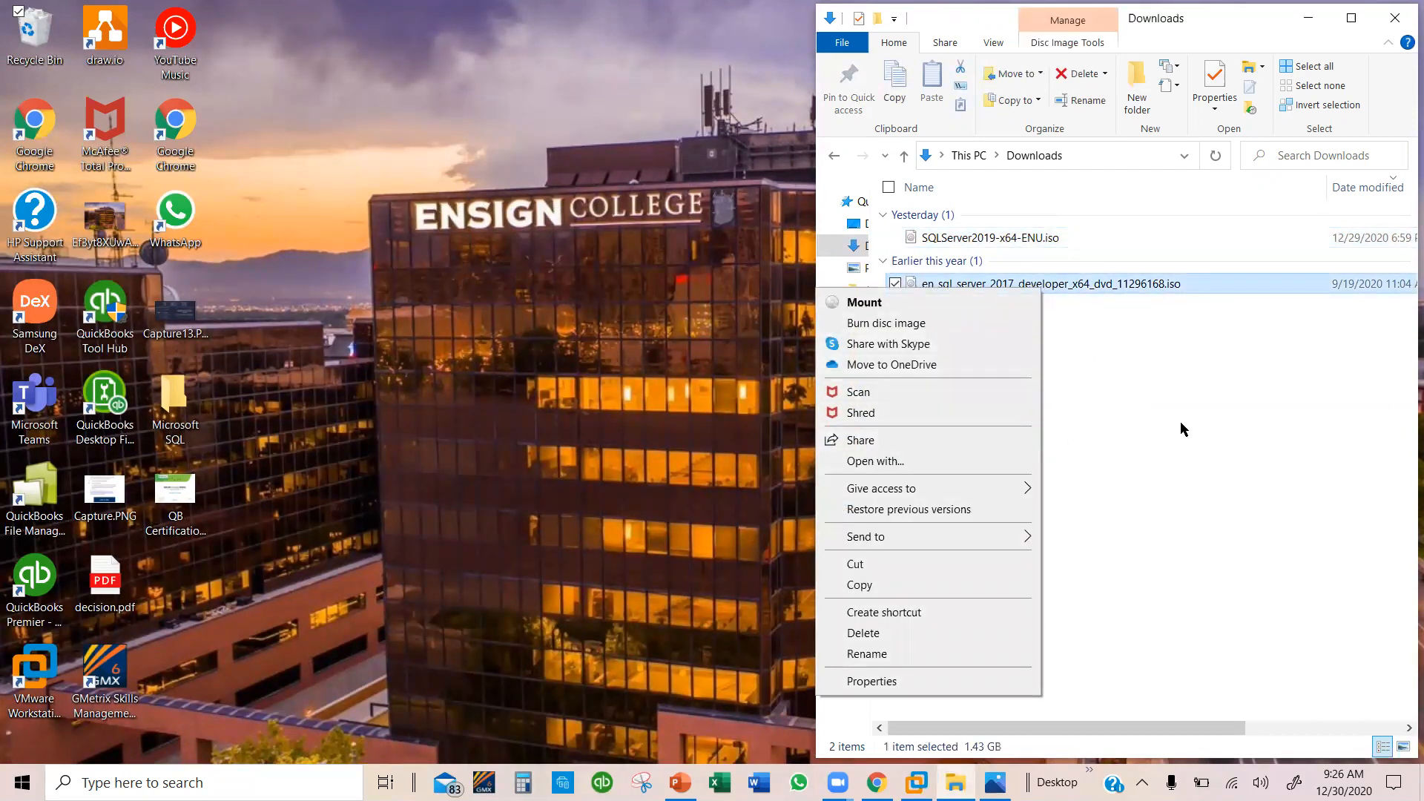
pyautogui.click(1151, 385)
pyautogui.rightClick(1003, 238)
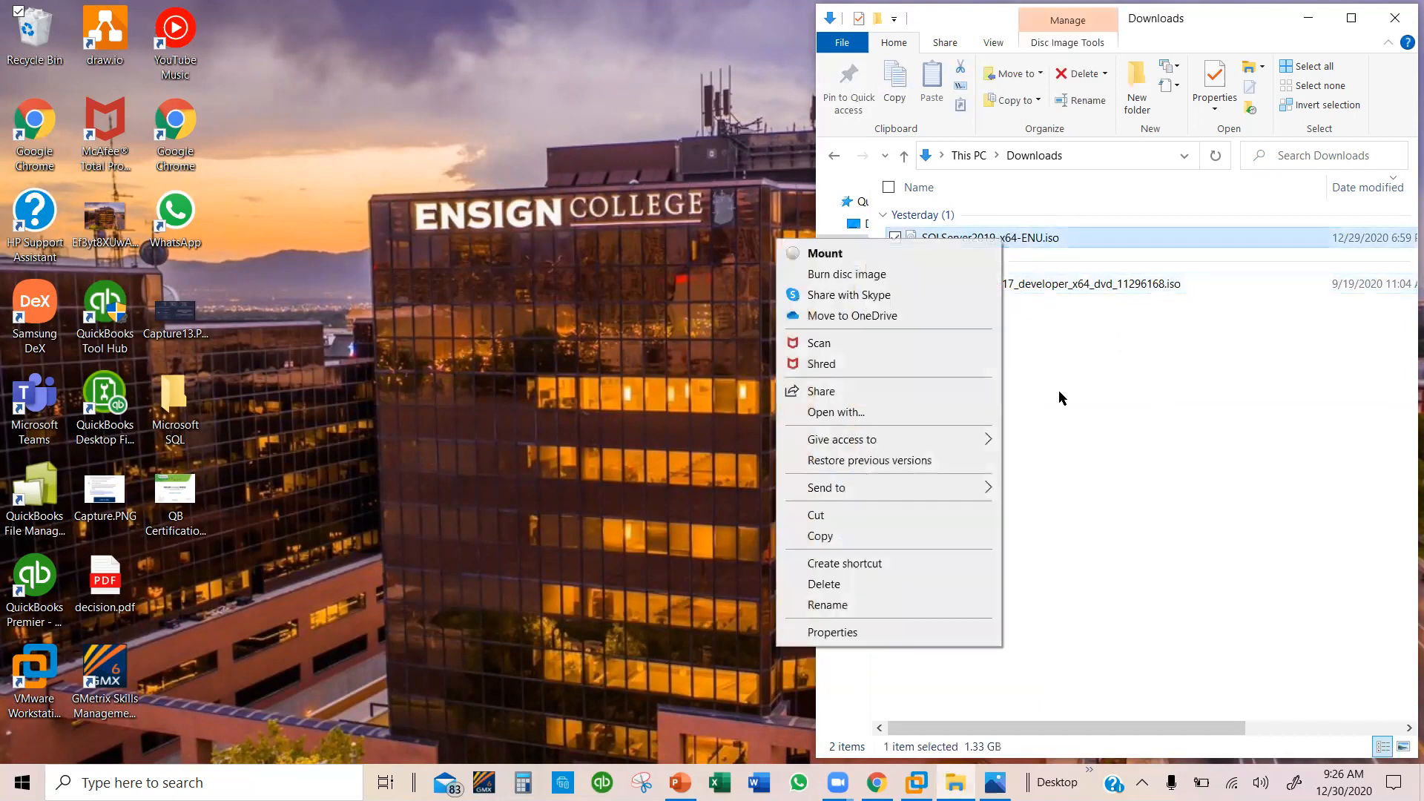
pyautogui.click(1099, 379)
pyautogui.rightClick(1114, 283)
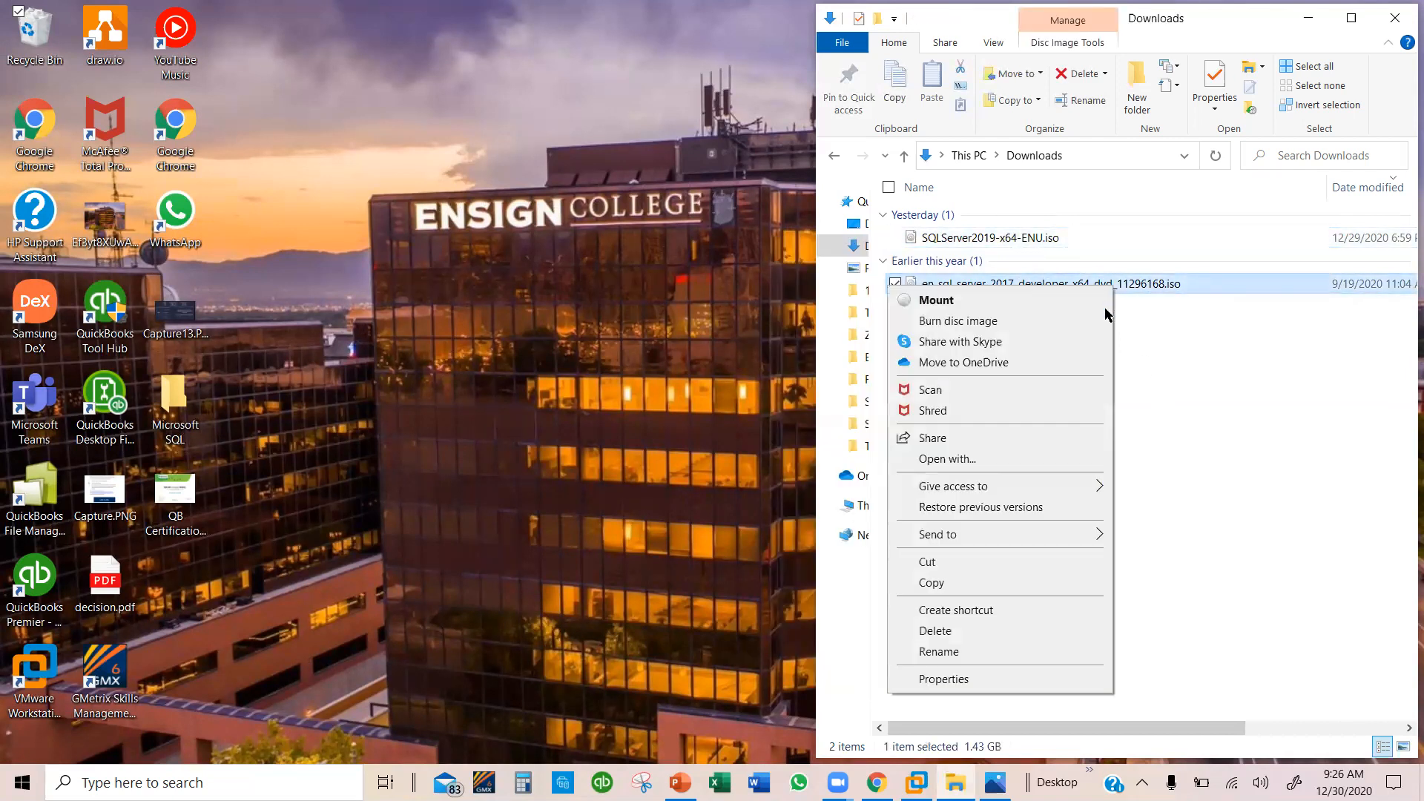
pyautogui.click(1192, 380)
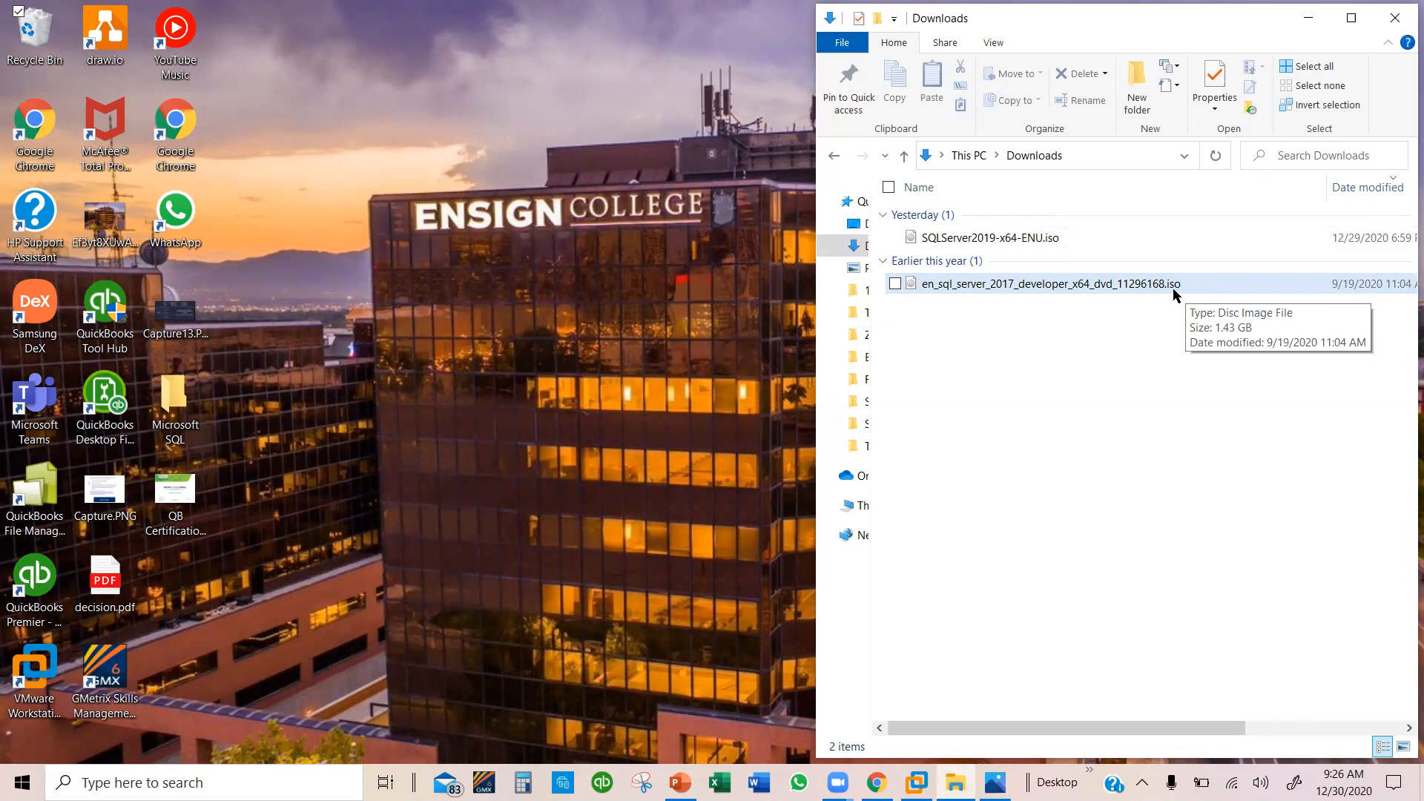
# - Mount the SQLServer2019-x64-ENU.iso disc image
pyautogui.click(1043, 238)
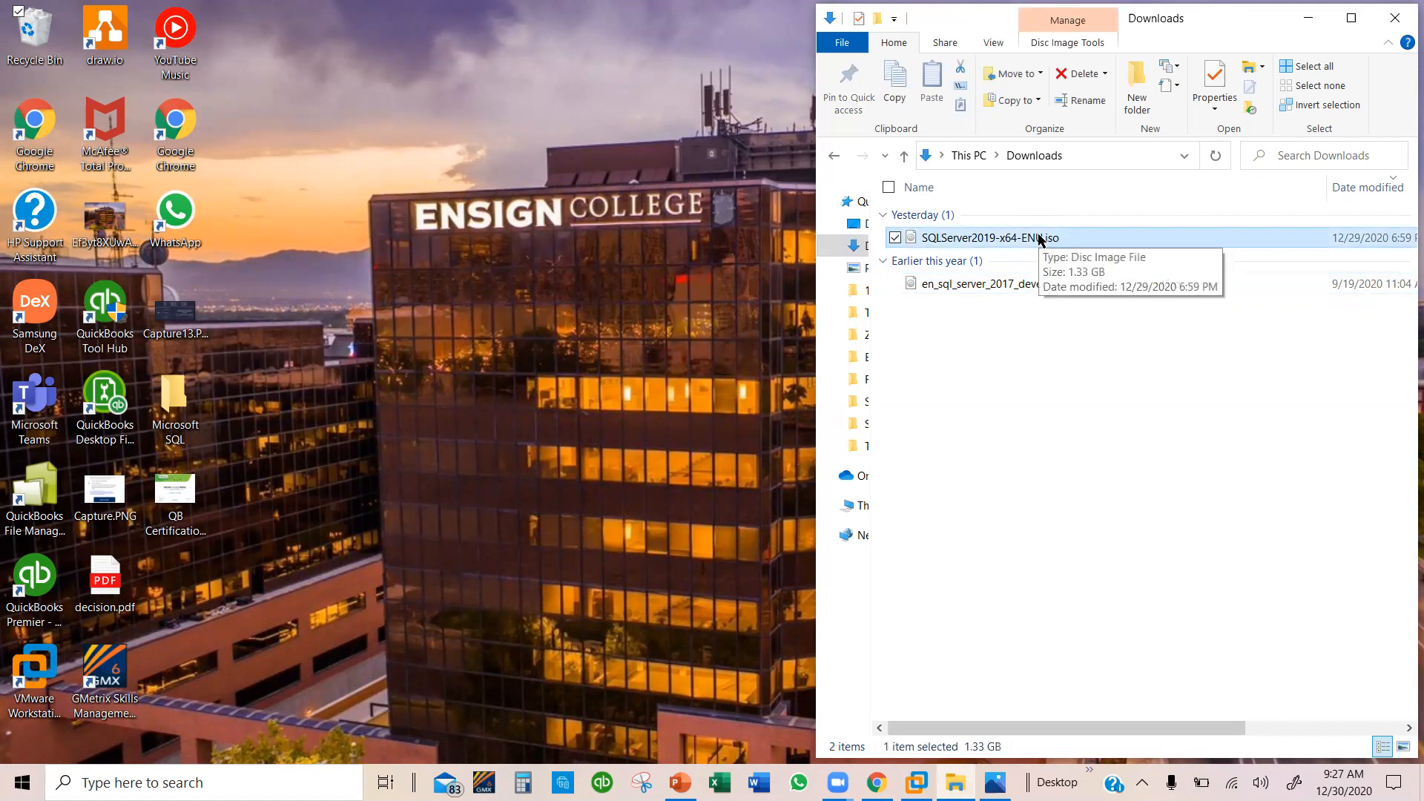
pyautogui.rightClick(1039, 238)
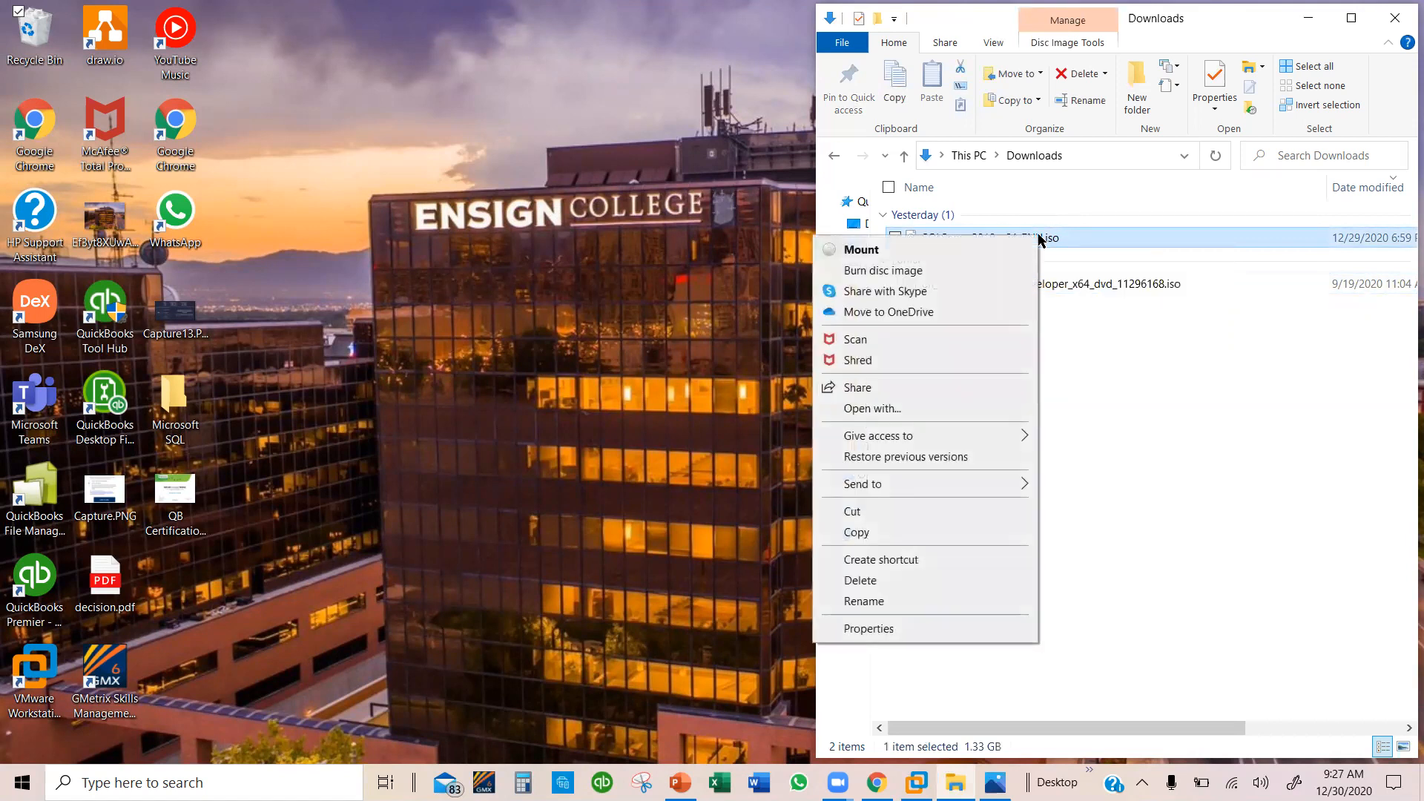
pyautogui.click(963, 246)
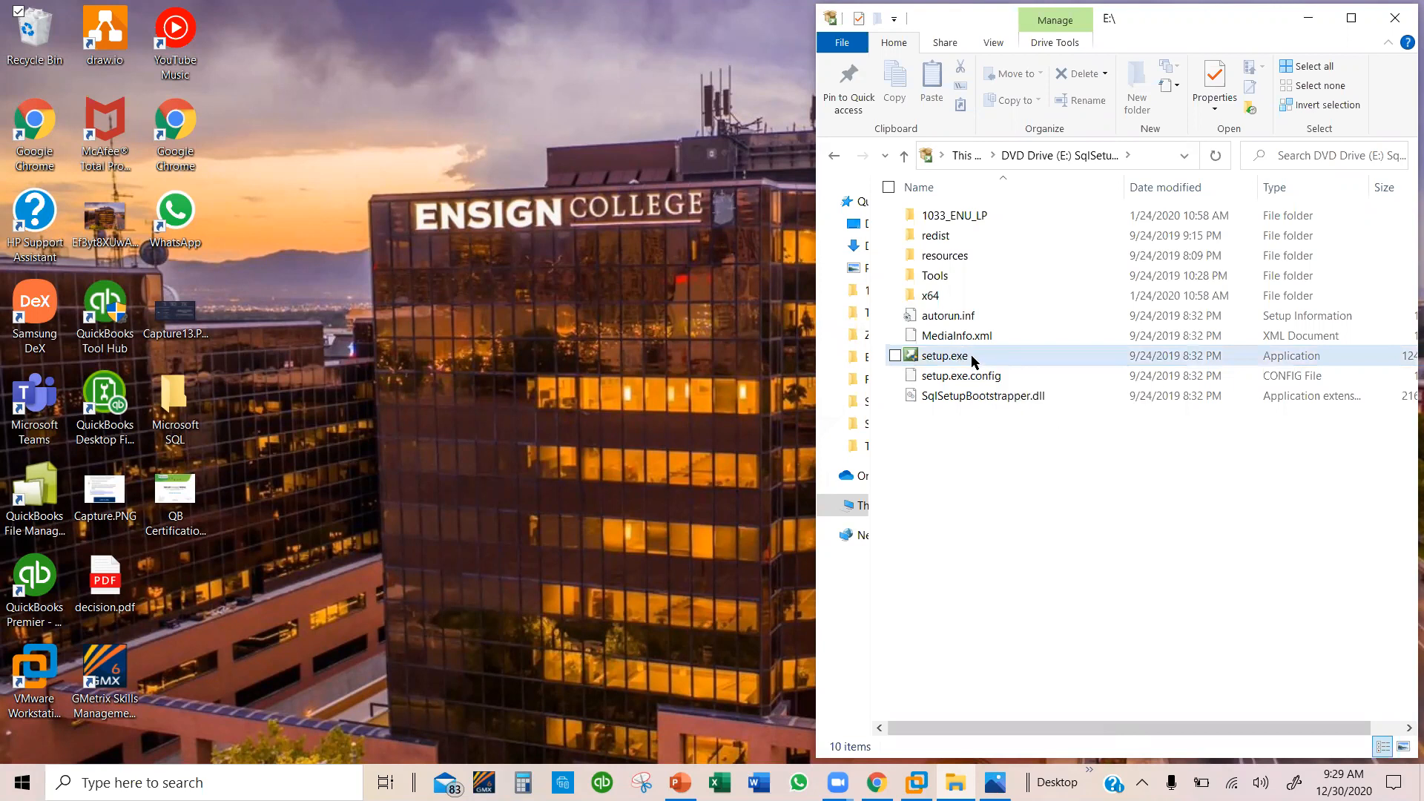
# - Run setup.exe from the mounted SQL Server DVD drive (E:) as administrator
pyautogui.click(928, 361)
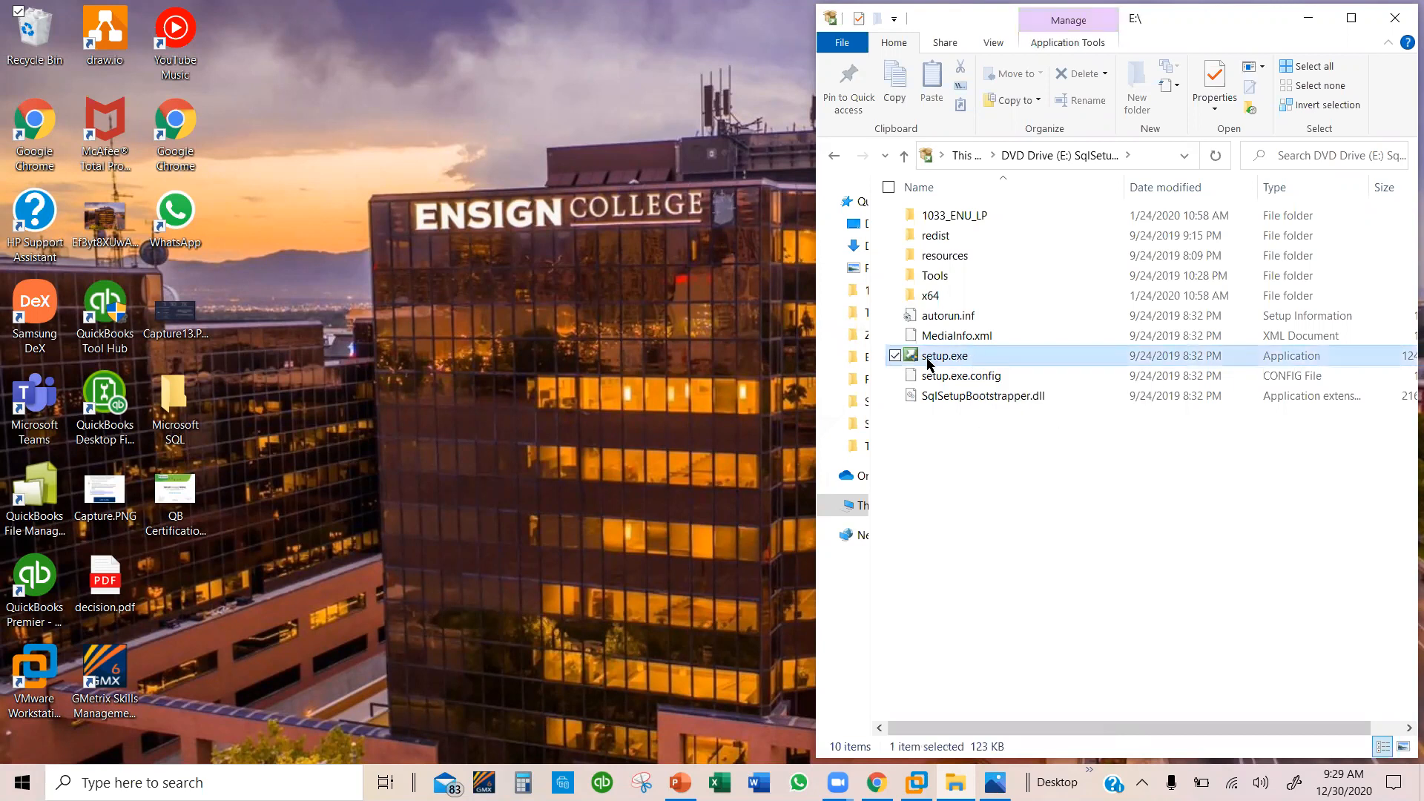
pyautogui.rightClick(967, 358)
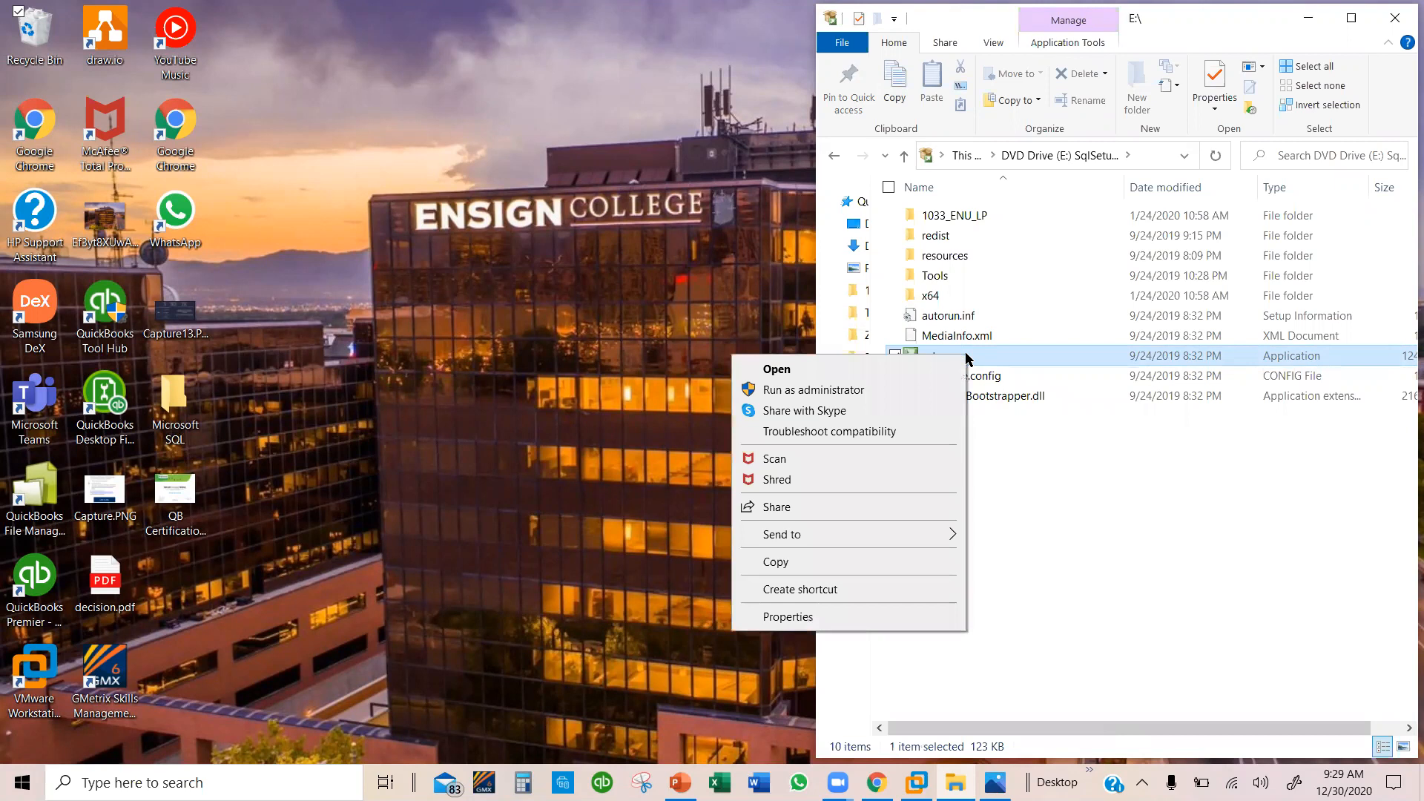
pyautogui.click(900, 390)
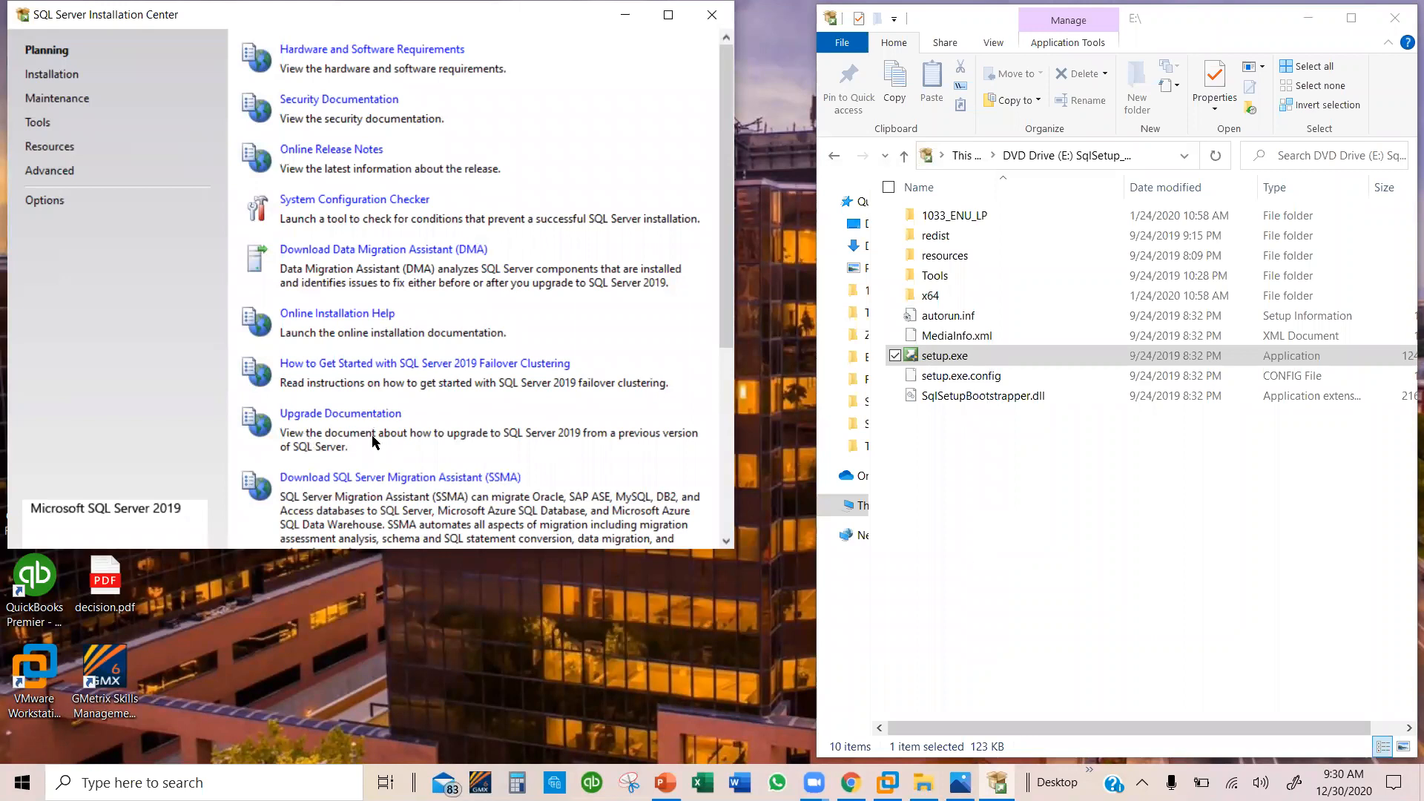
# - Launch a new SQL Server stand-alone installation from the Installation Center's installation options
pyautogui.scroll(-5, 338, 186)
pyautogui.scroll(5, 338, 186)
pyautogui.click(65, 75)
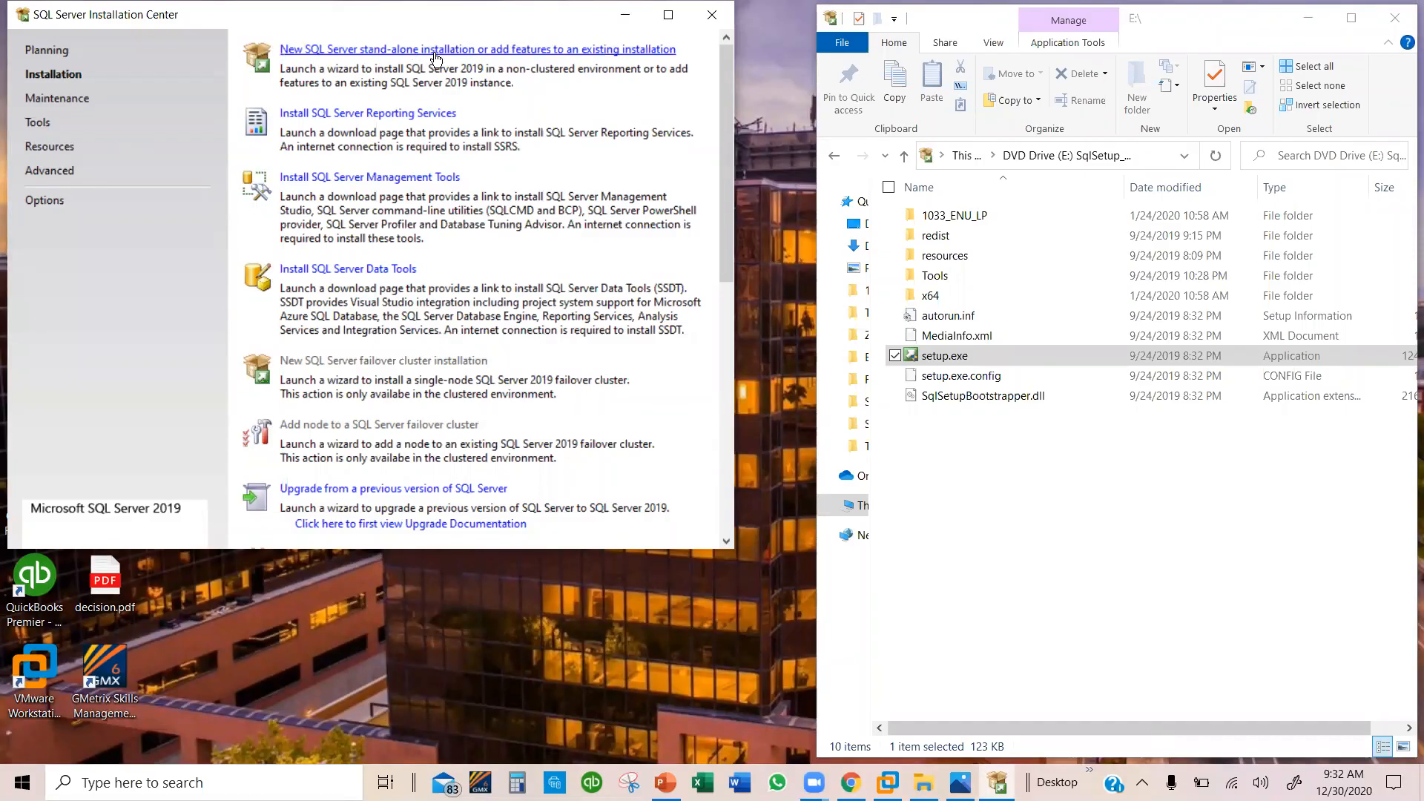
pyautogui.click(557, 52)
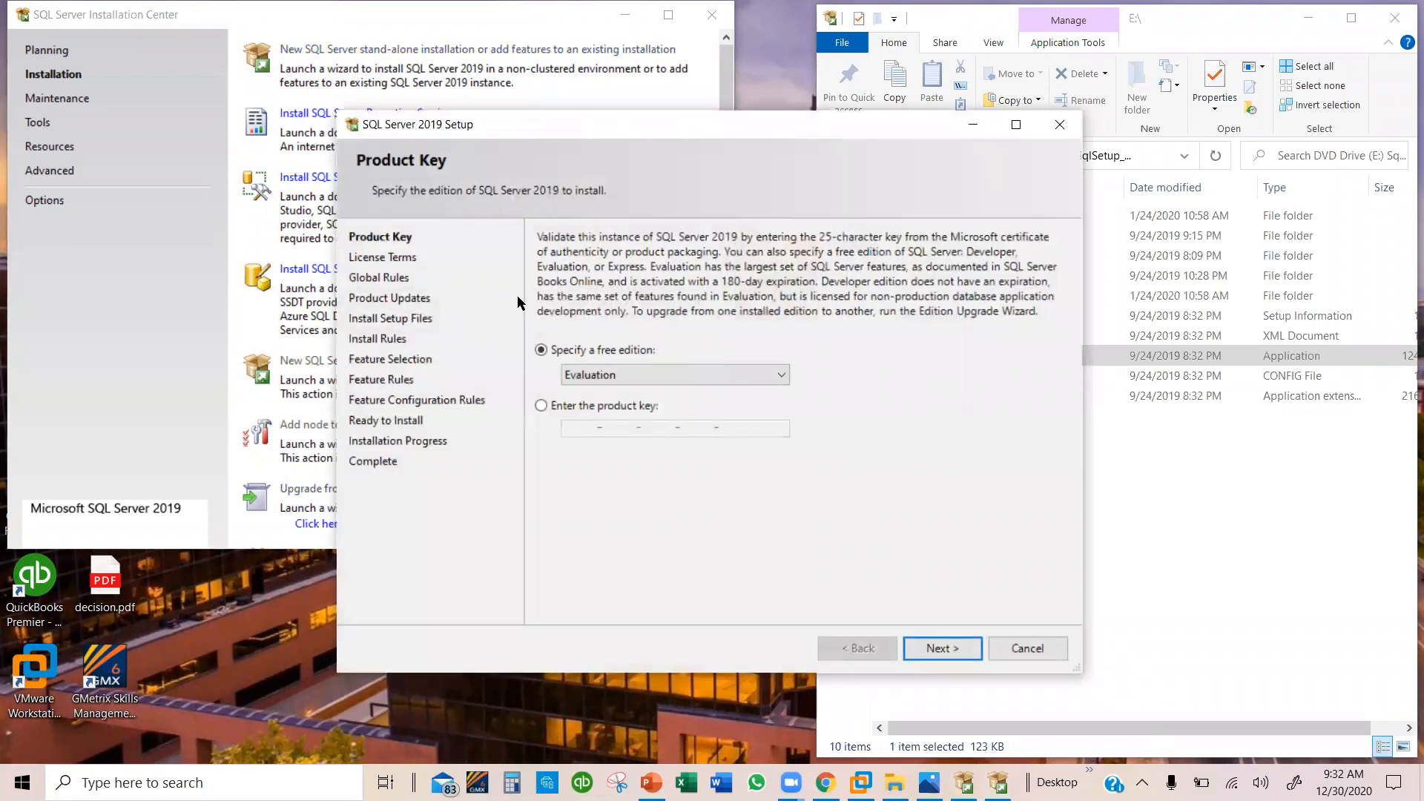
# - Review the free editions offered on the Product Key page of the SQL Server 2019 setup
pyautogui.click(776, 376)
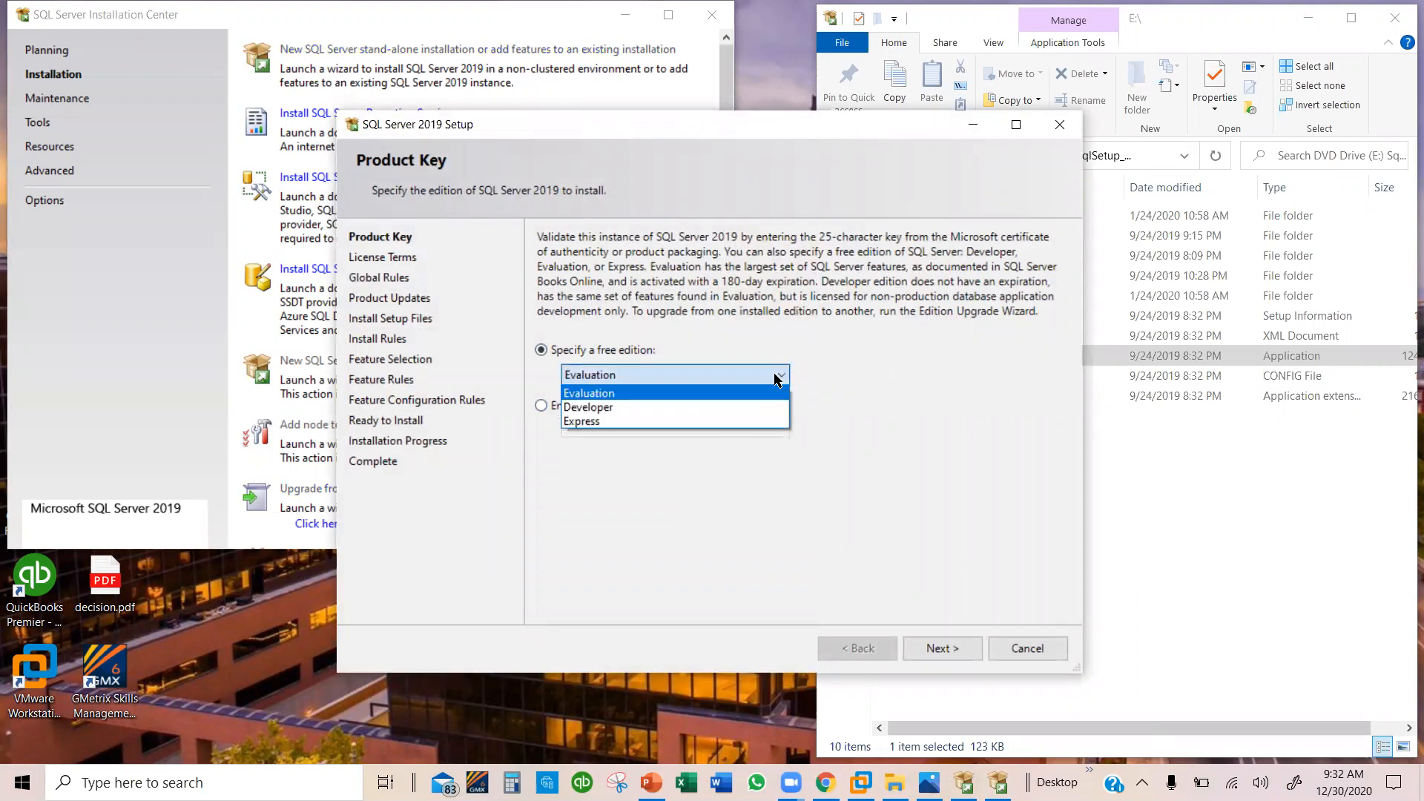
pyautogui.click(779, 378)
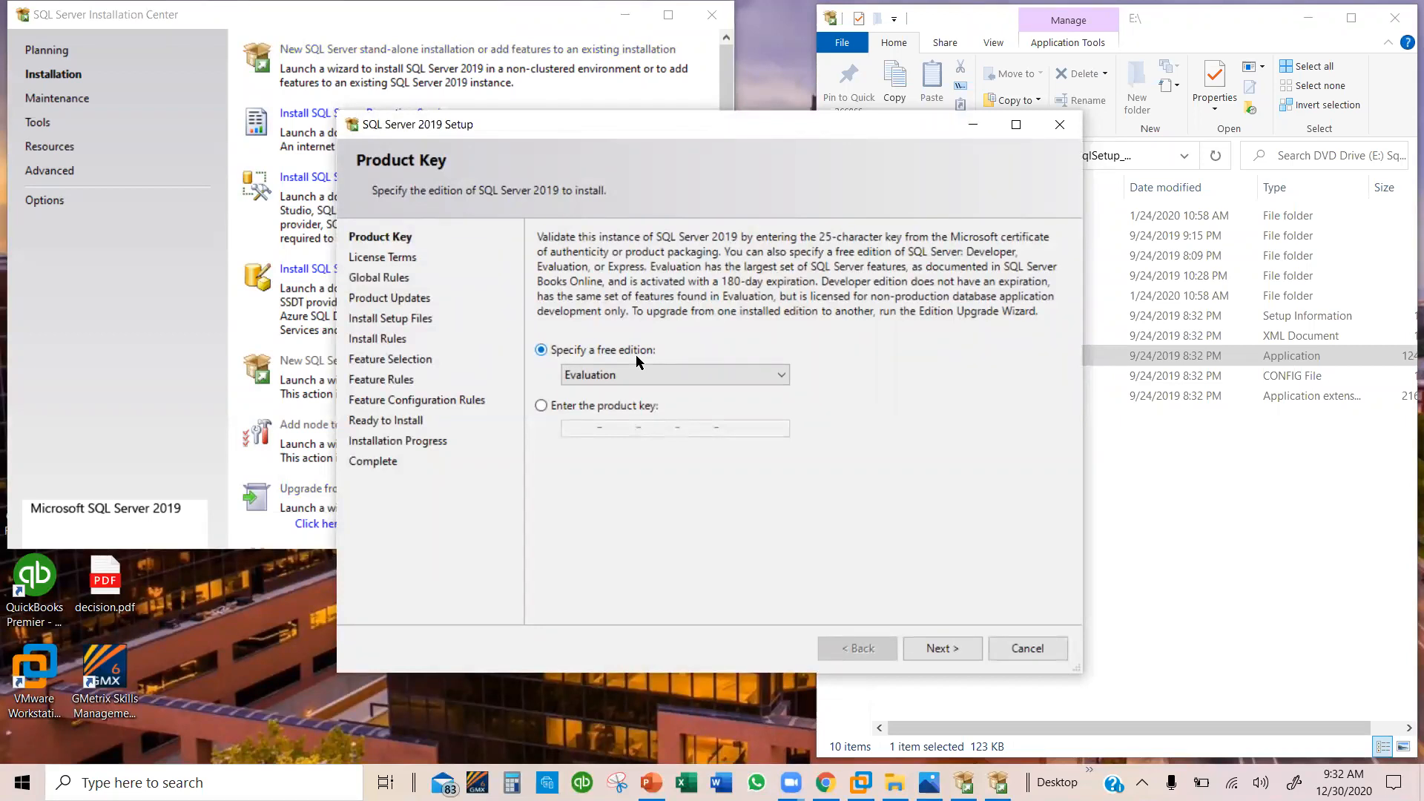
pyautogui.click(643, 373)
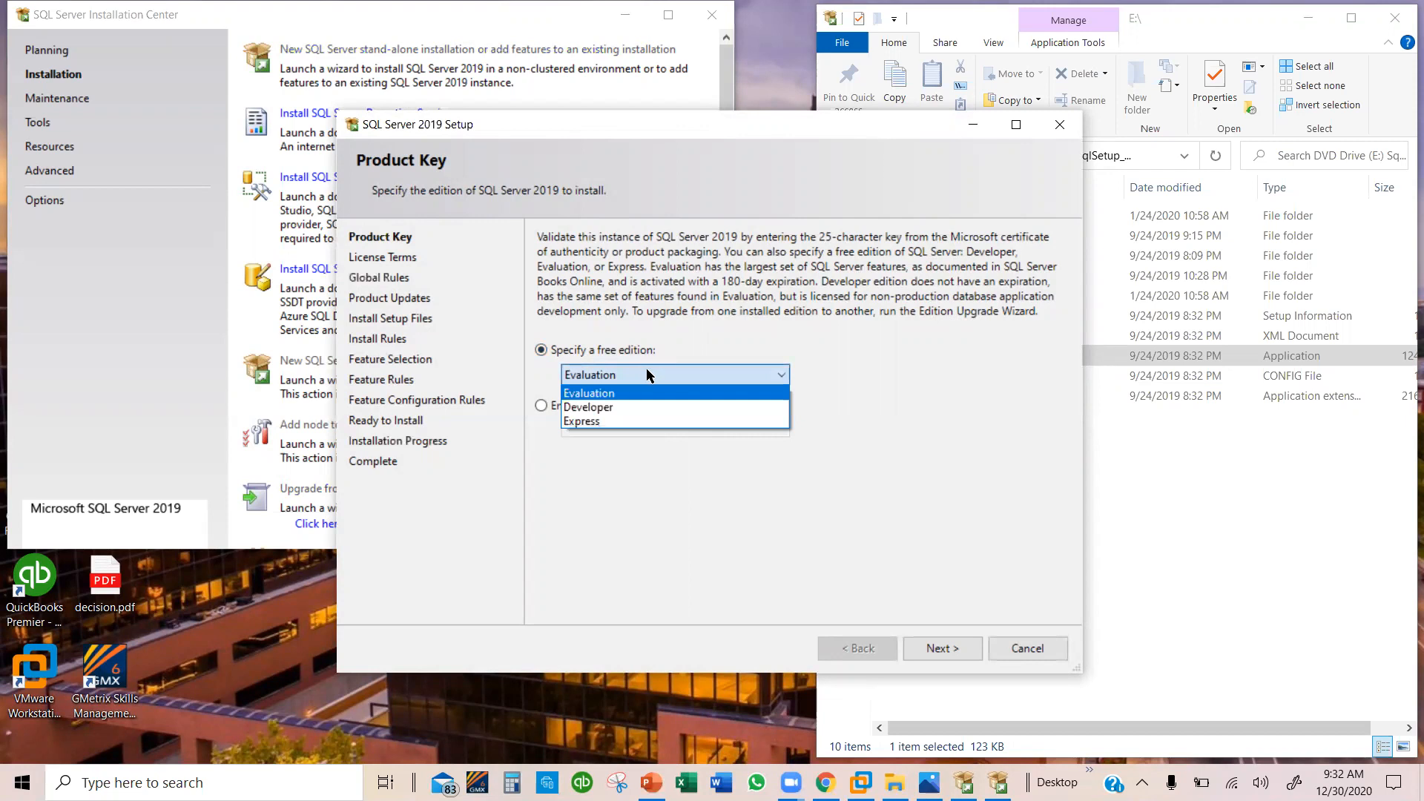
pyautogui.click(647, 377)
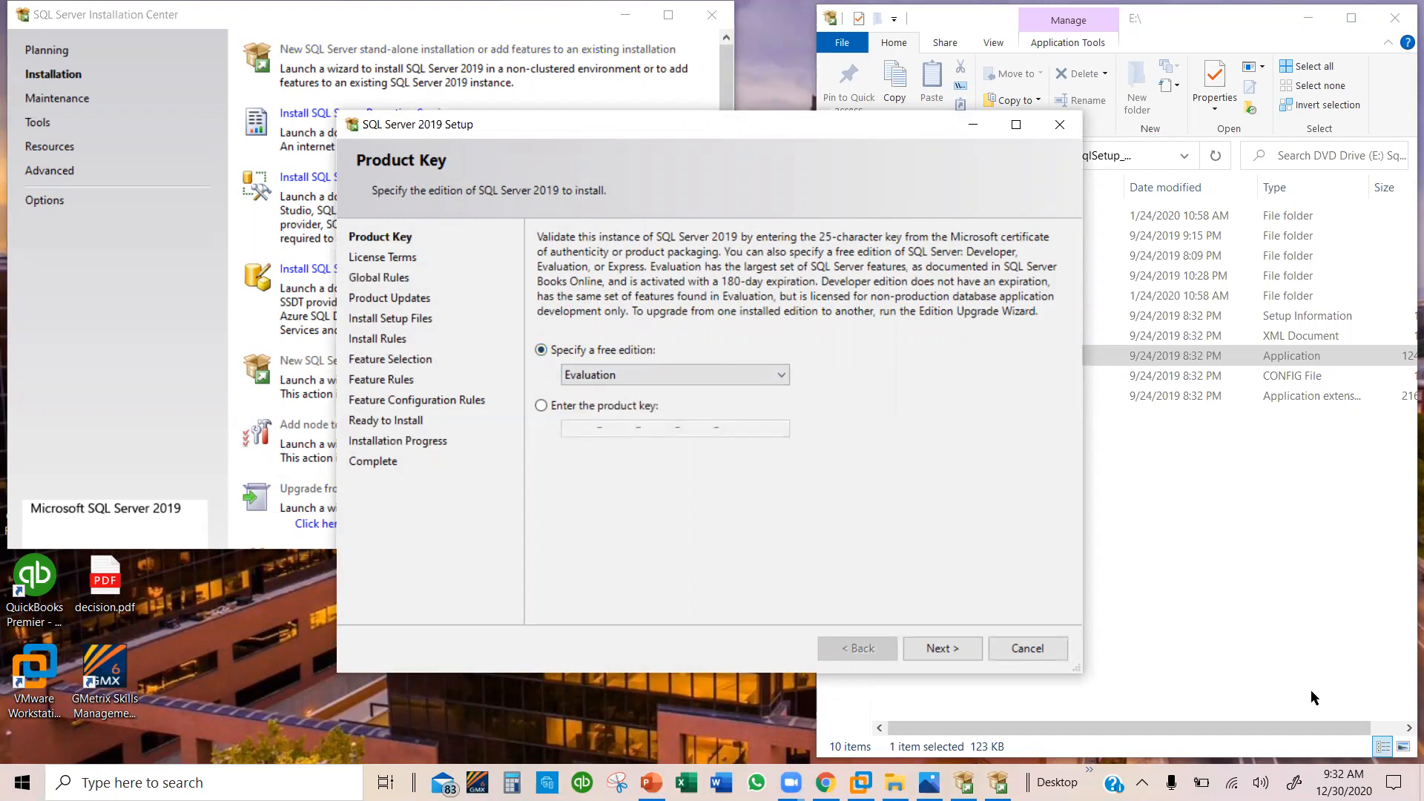
pyautogui.click(706, 381)
pyautogui.click(712, 382)
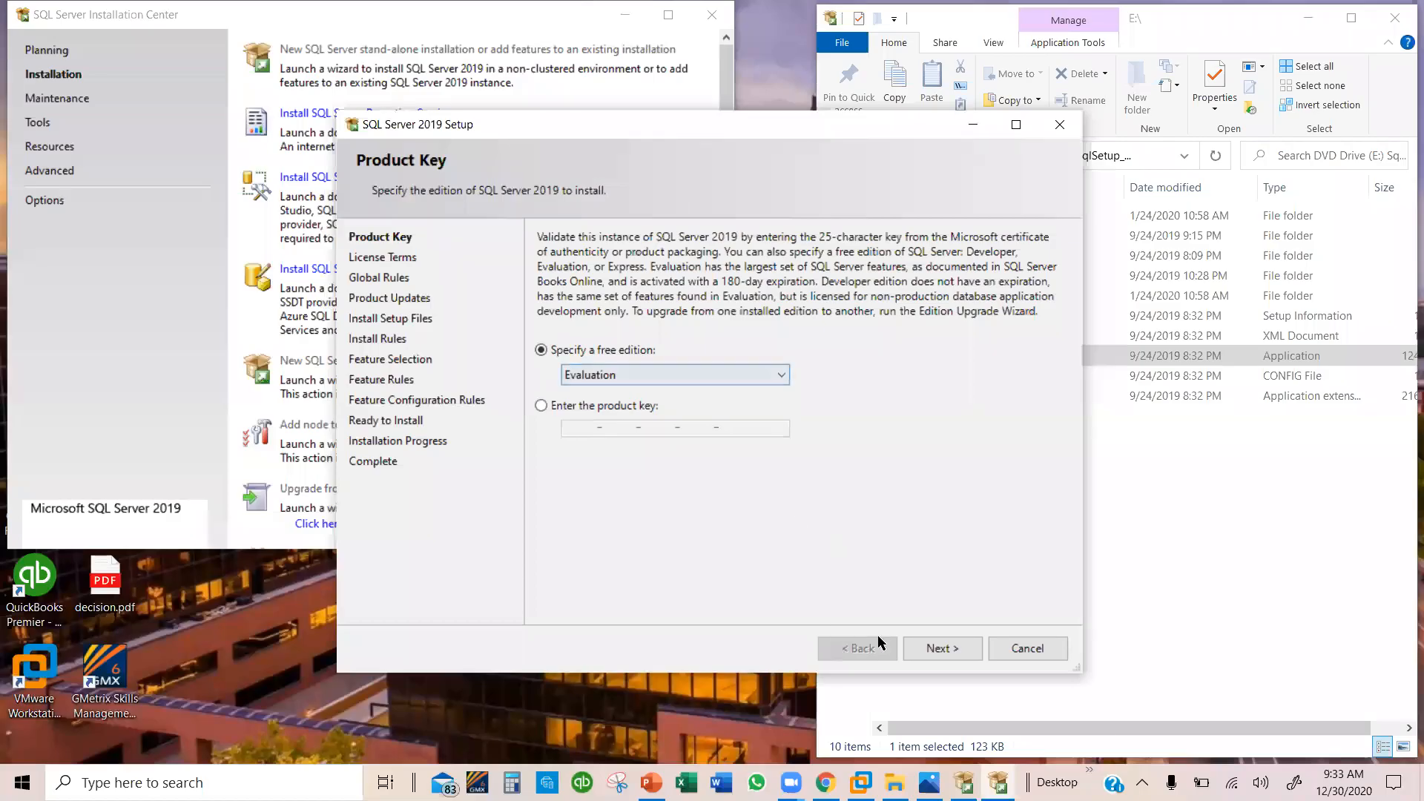
# - Compare the SQL Server ISO files in the VMware virtual machine's Microsoft SQL folder with the free editions offered by the SQL Server 2019 setup
pyautogui.click(860, 782)
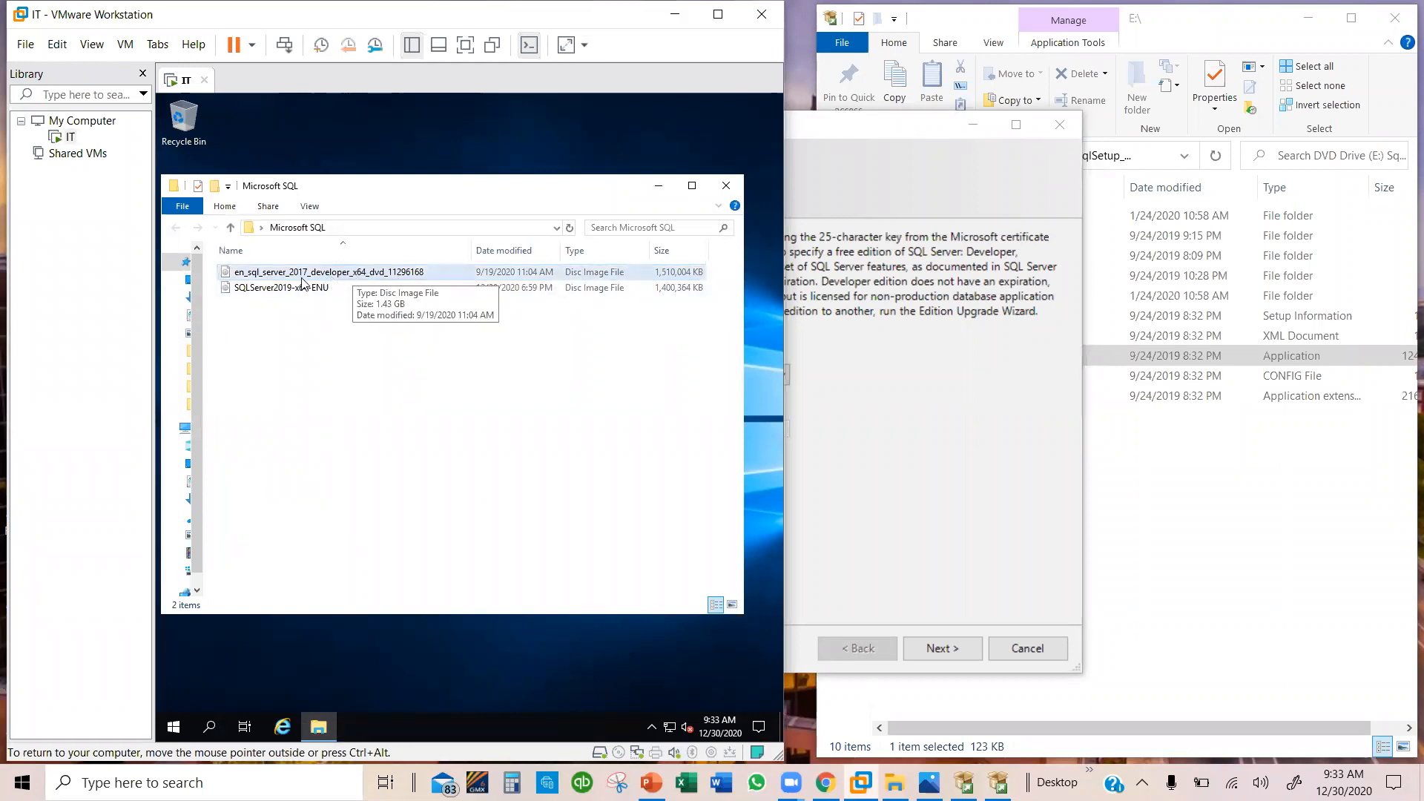
pyautogui.doubleClick(352, 280)
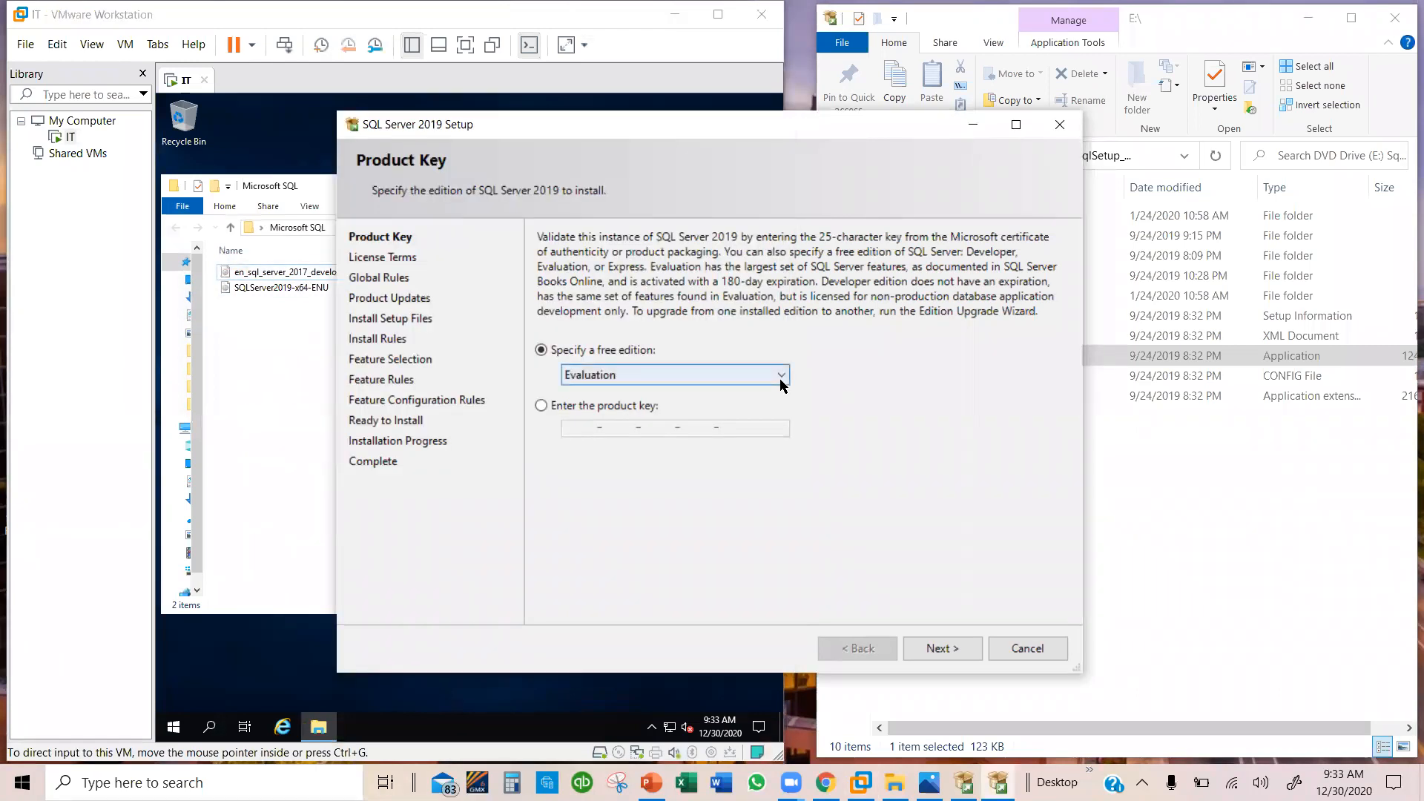
pyautogui.click(780, 375)
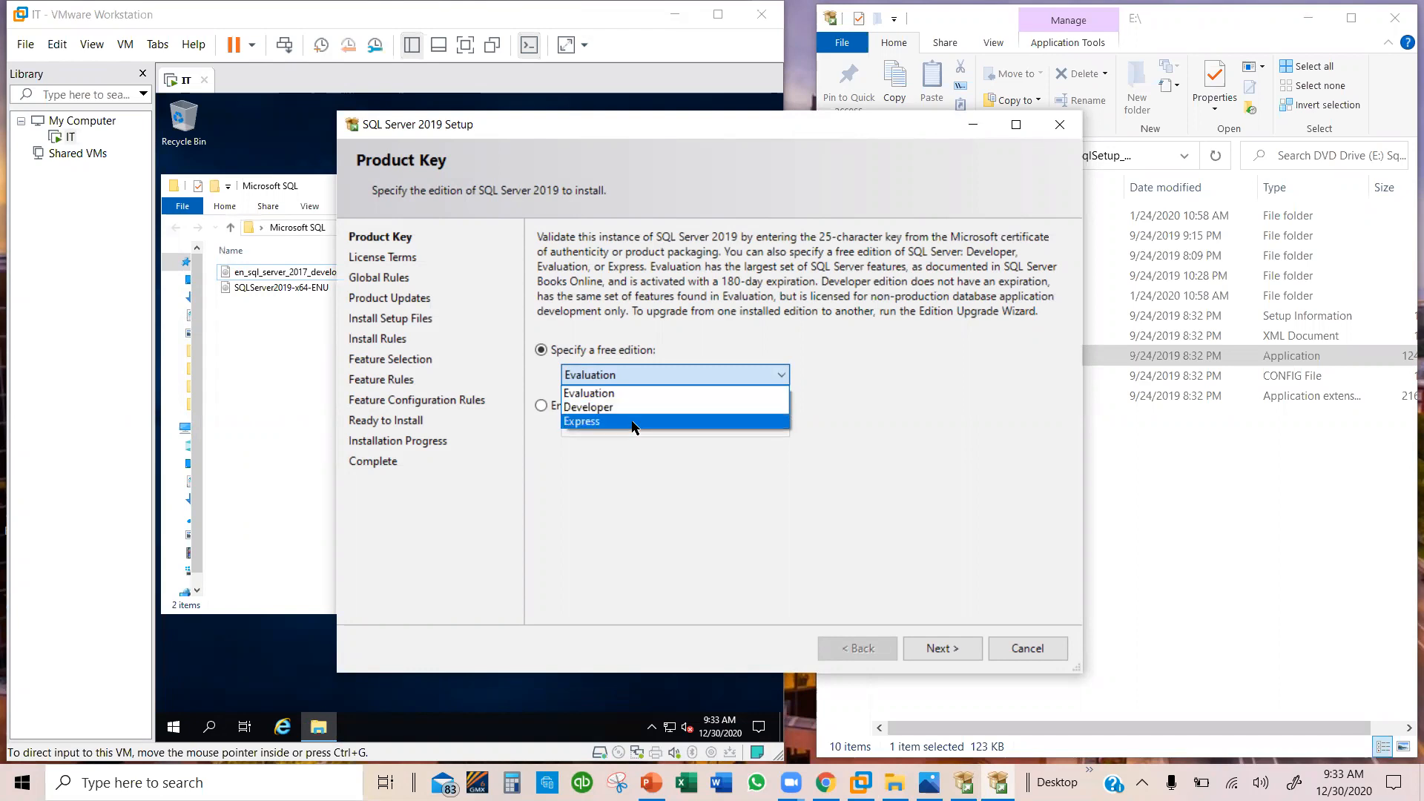
pyautogui.click(852, 395)
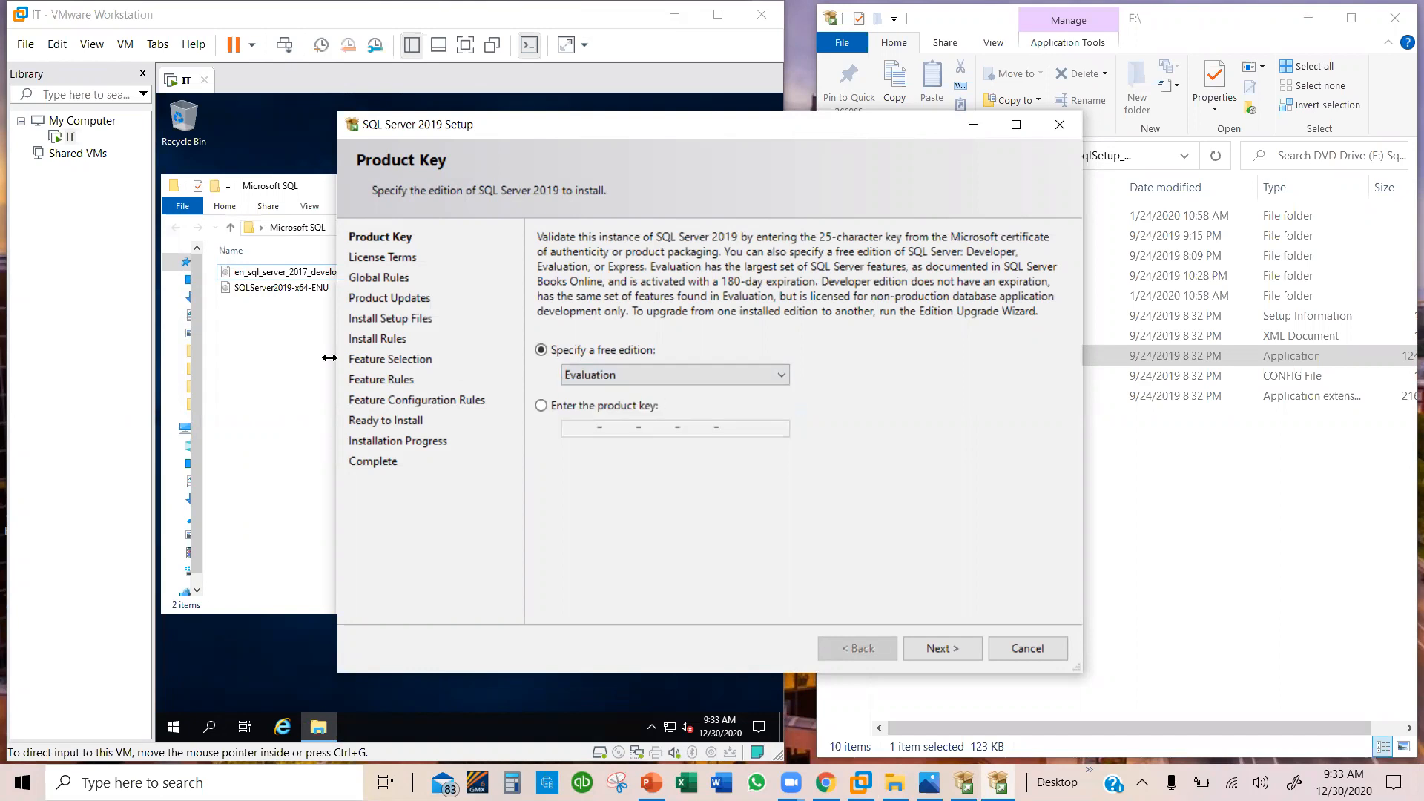
pyautogui.click(301, 367)
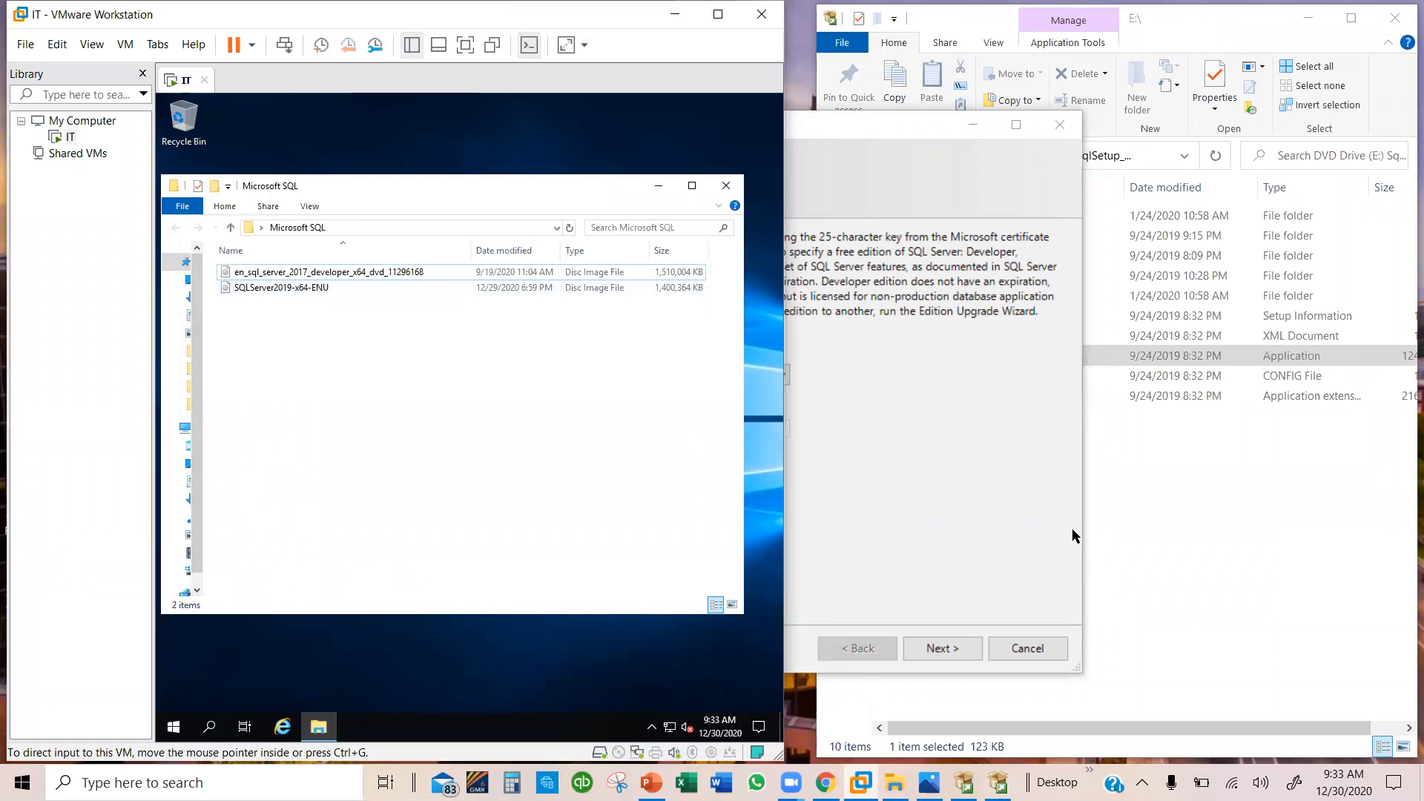
pyautogui.click(946, 459)
pyautogui.click(766, 375)
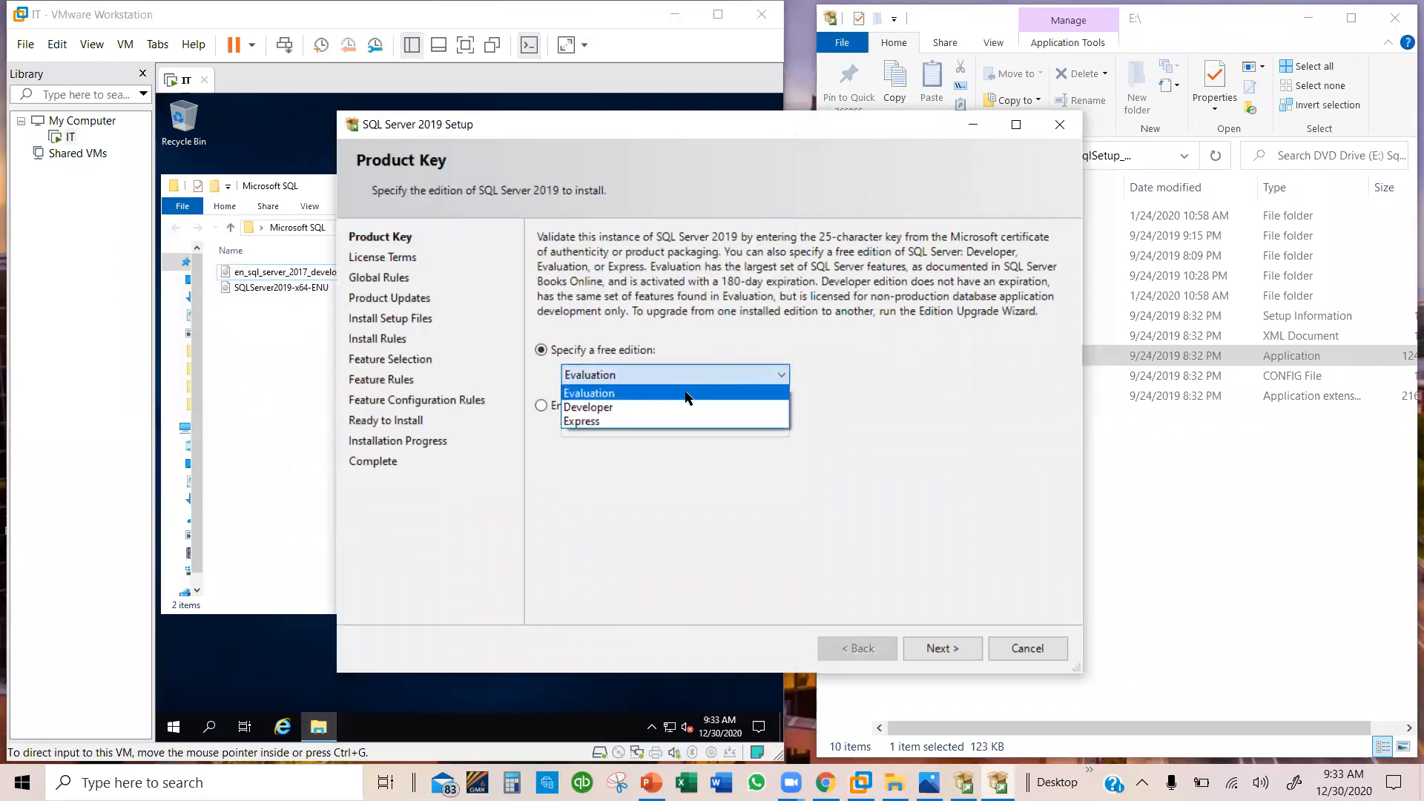
pyautogui.click(779, 375)
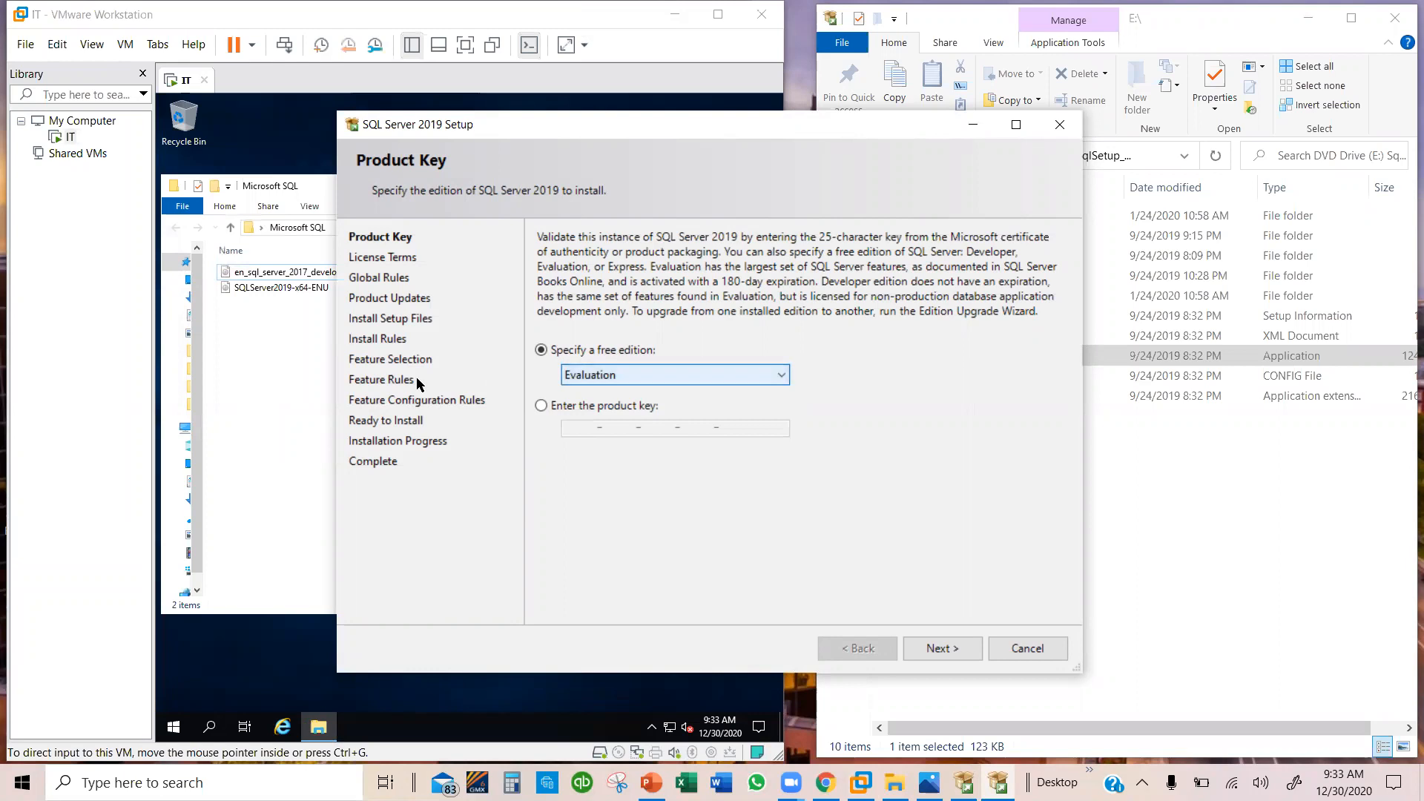
pyautogui.click(290, 361)
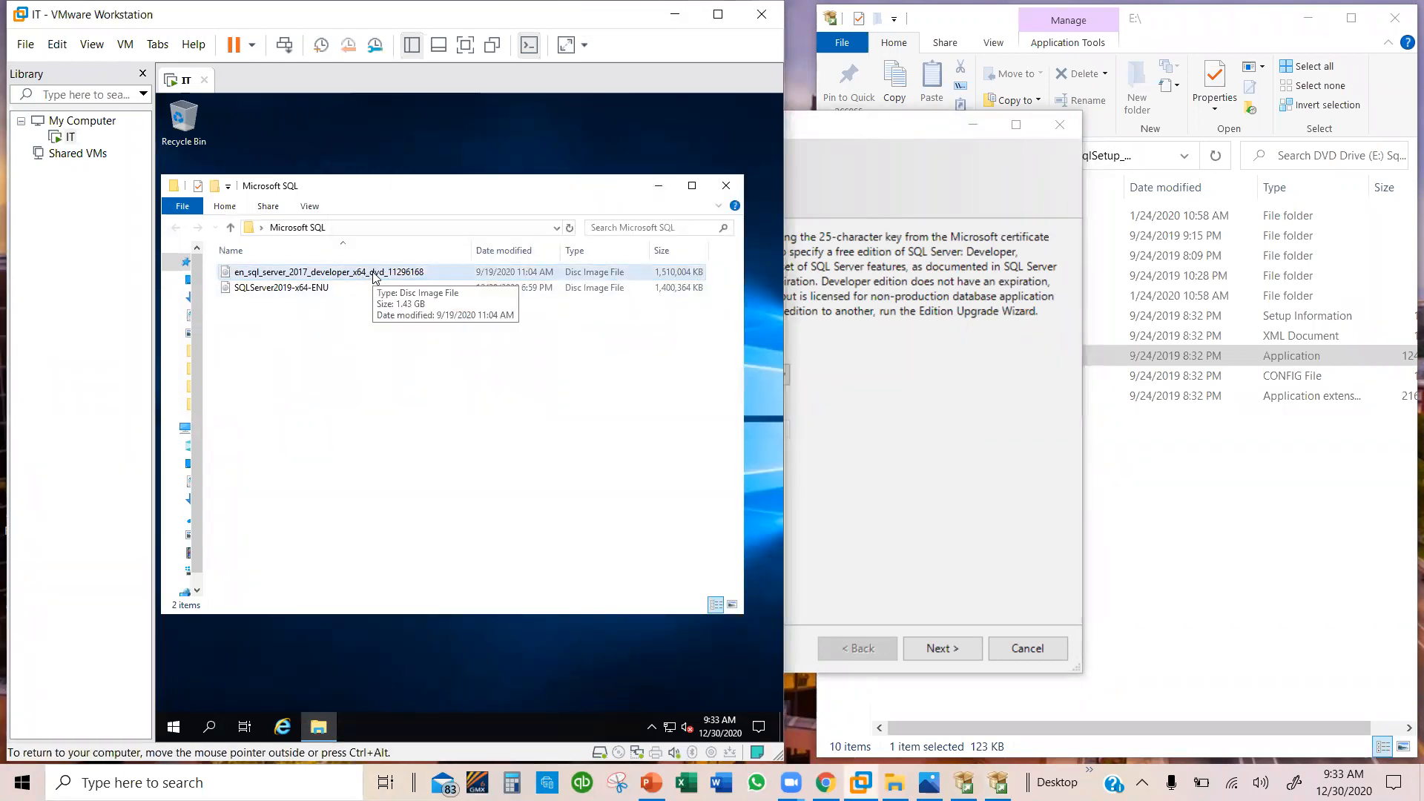
# - Keep Evaluation as the free edition to install and continue to the license terms
pyautogui.click(864, 380)
pyautogui.click(782, 378)
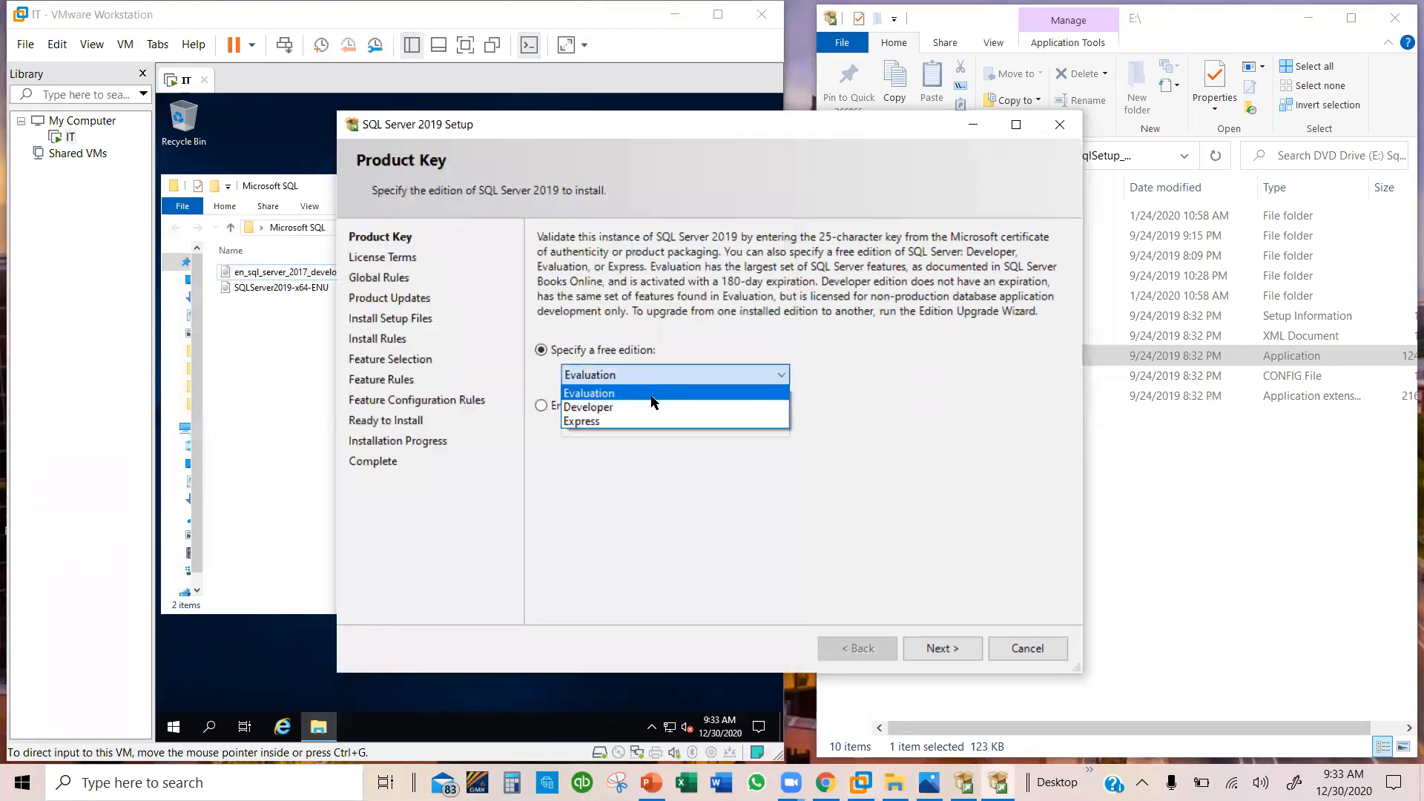
pyautogui.click(758, 373)
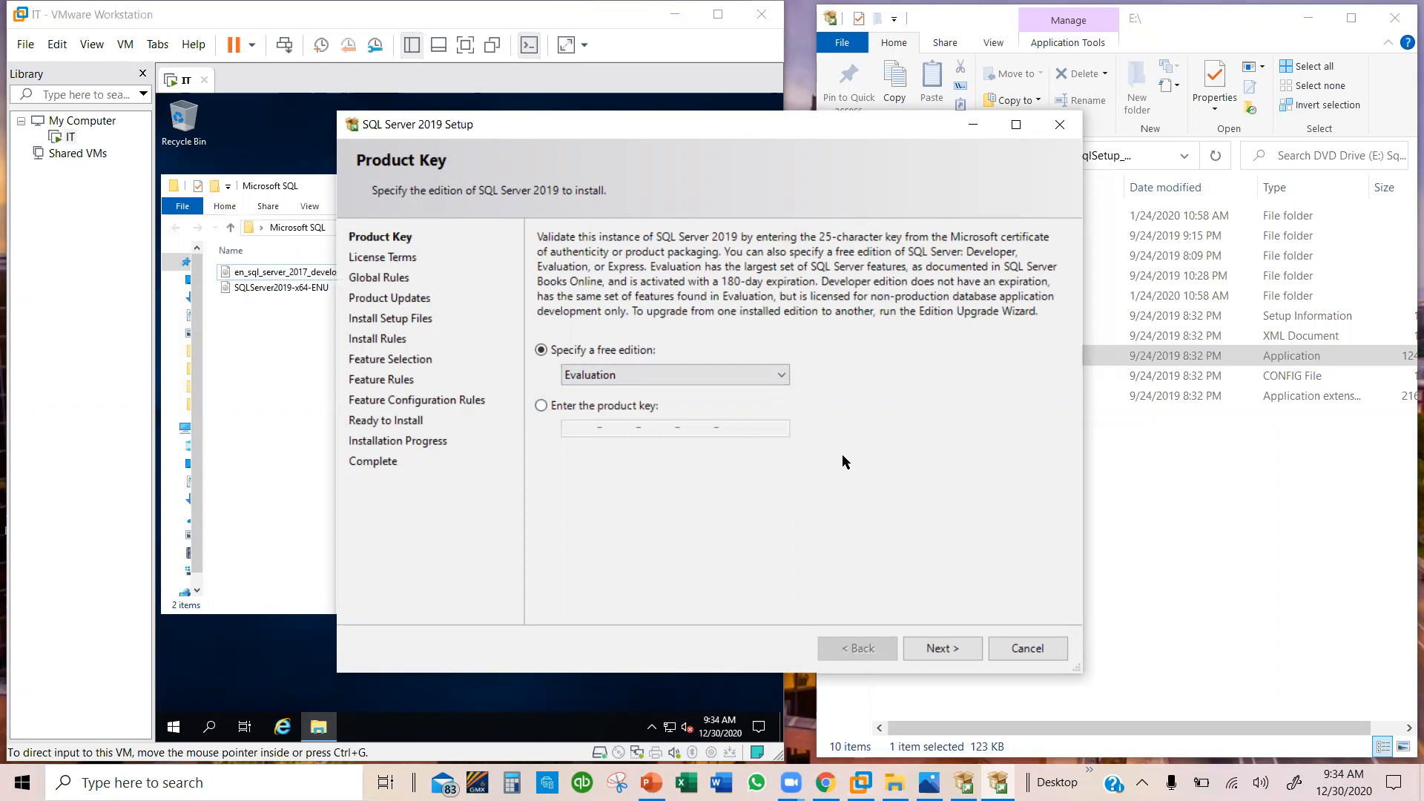
pyautogui.click(958, 649)
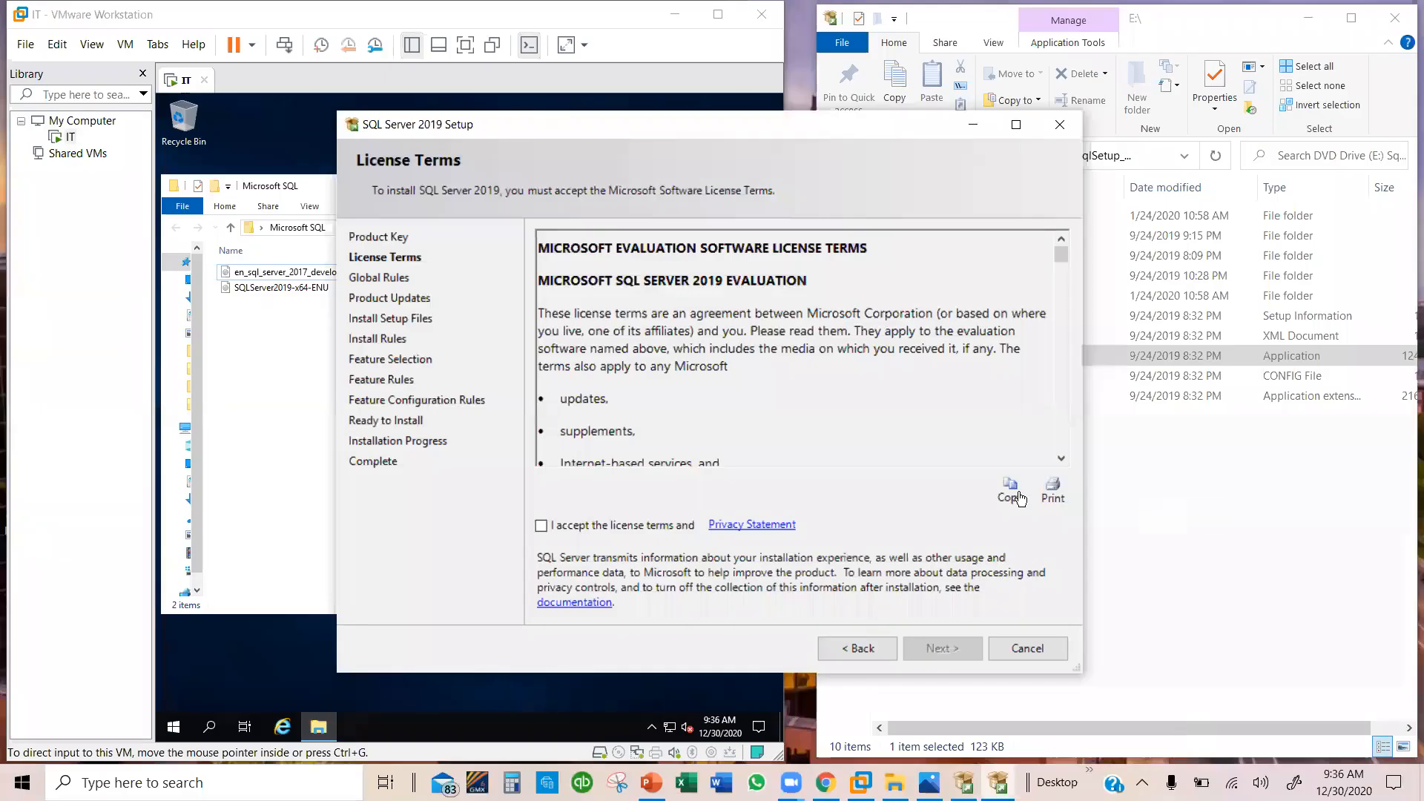
# - Look through the SQL Server 2019 Evaluation license terms, accept them and continue the setup
pyautogui.scroll(-10, 763, 343)
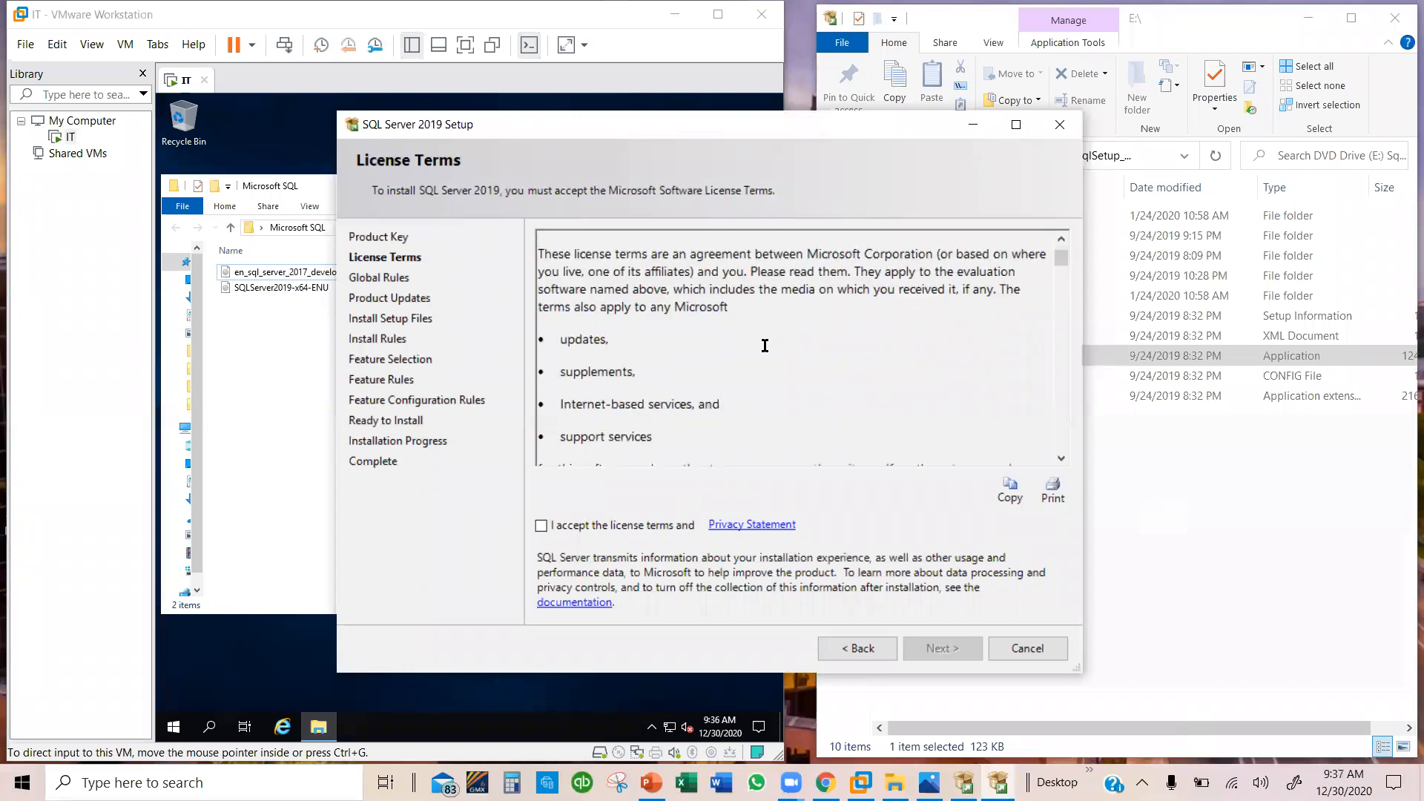
pyautogui.scroll(4, 765, 345)
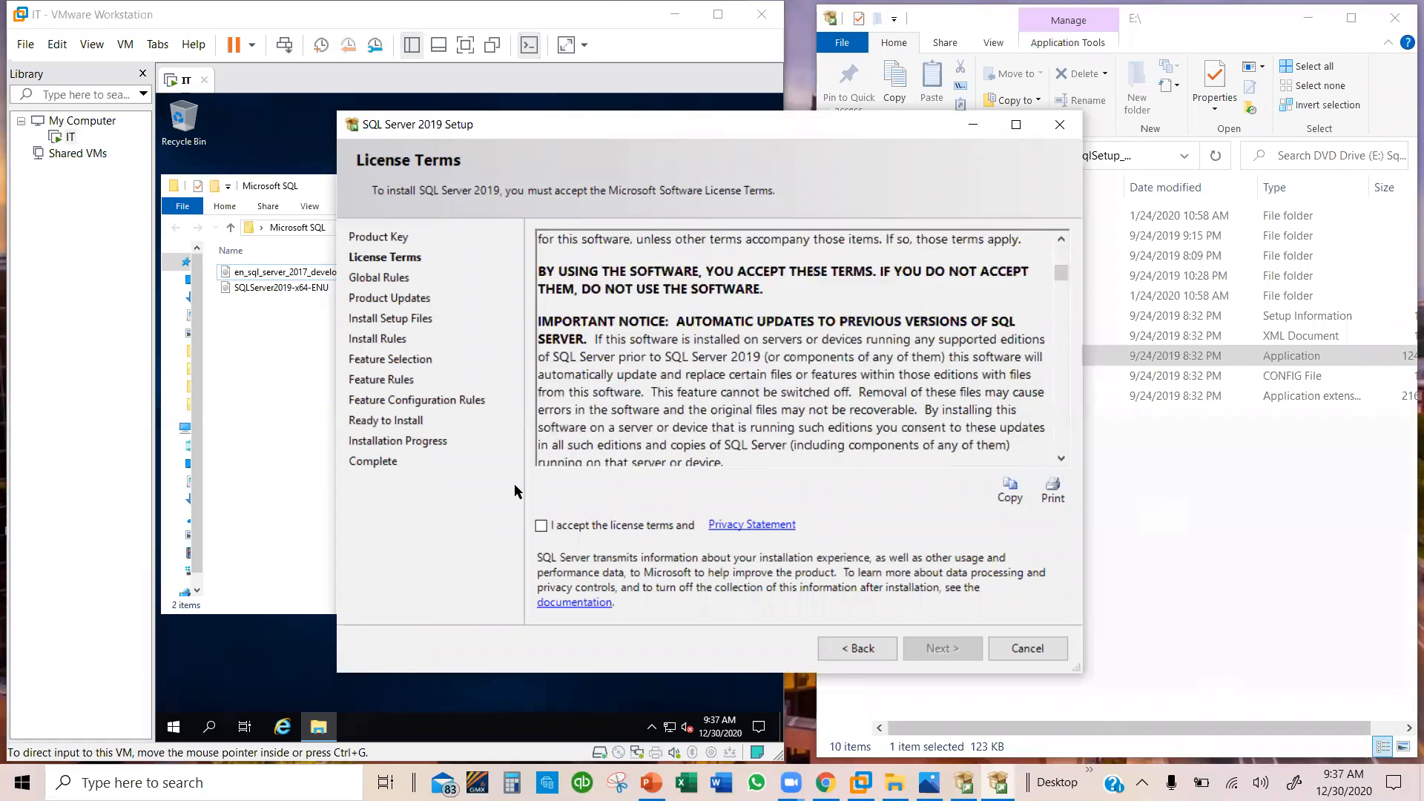
pyautogui.click(541, 525)
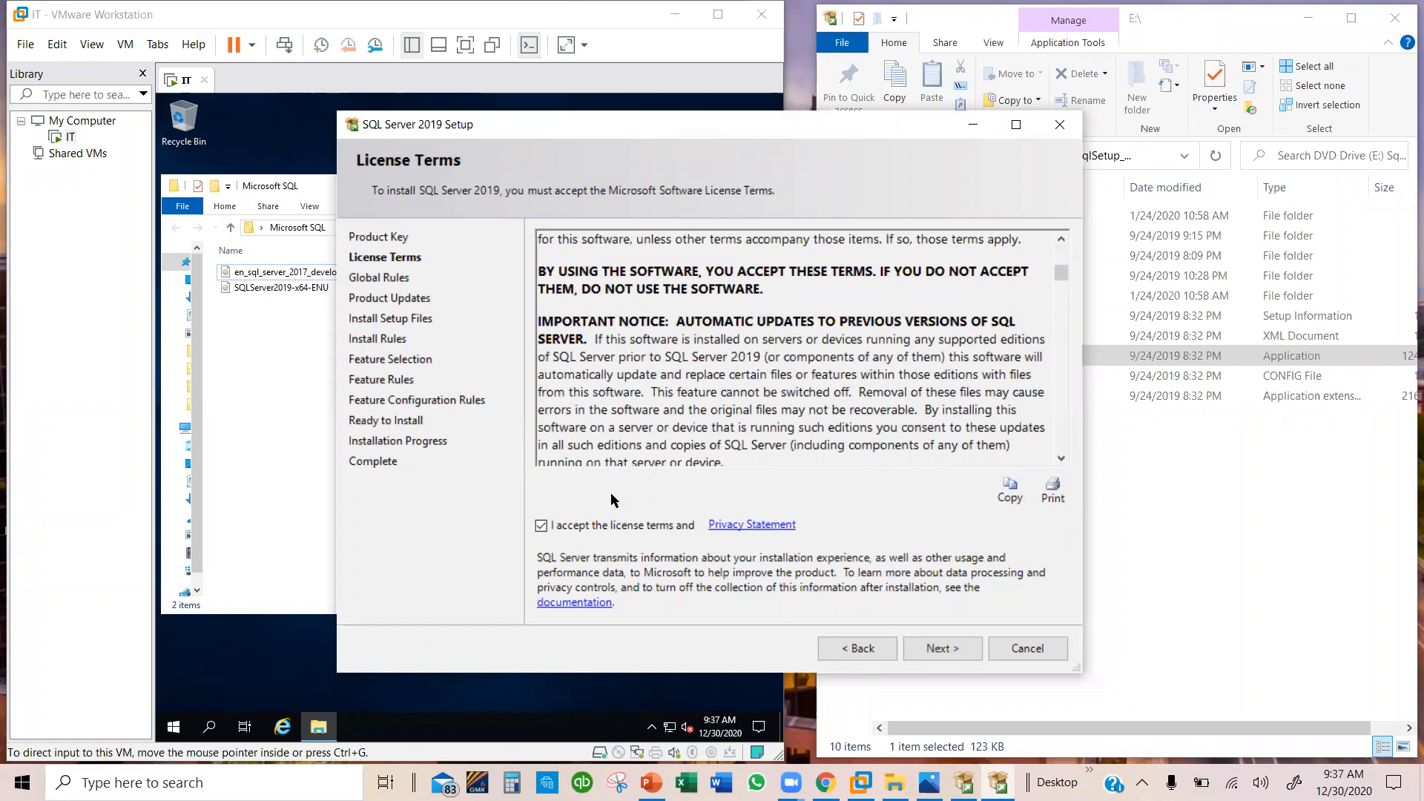
pyautogui.click(940, 648)
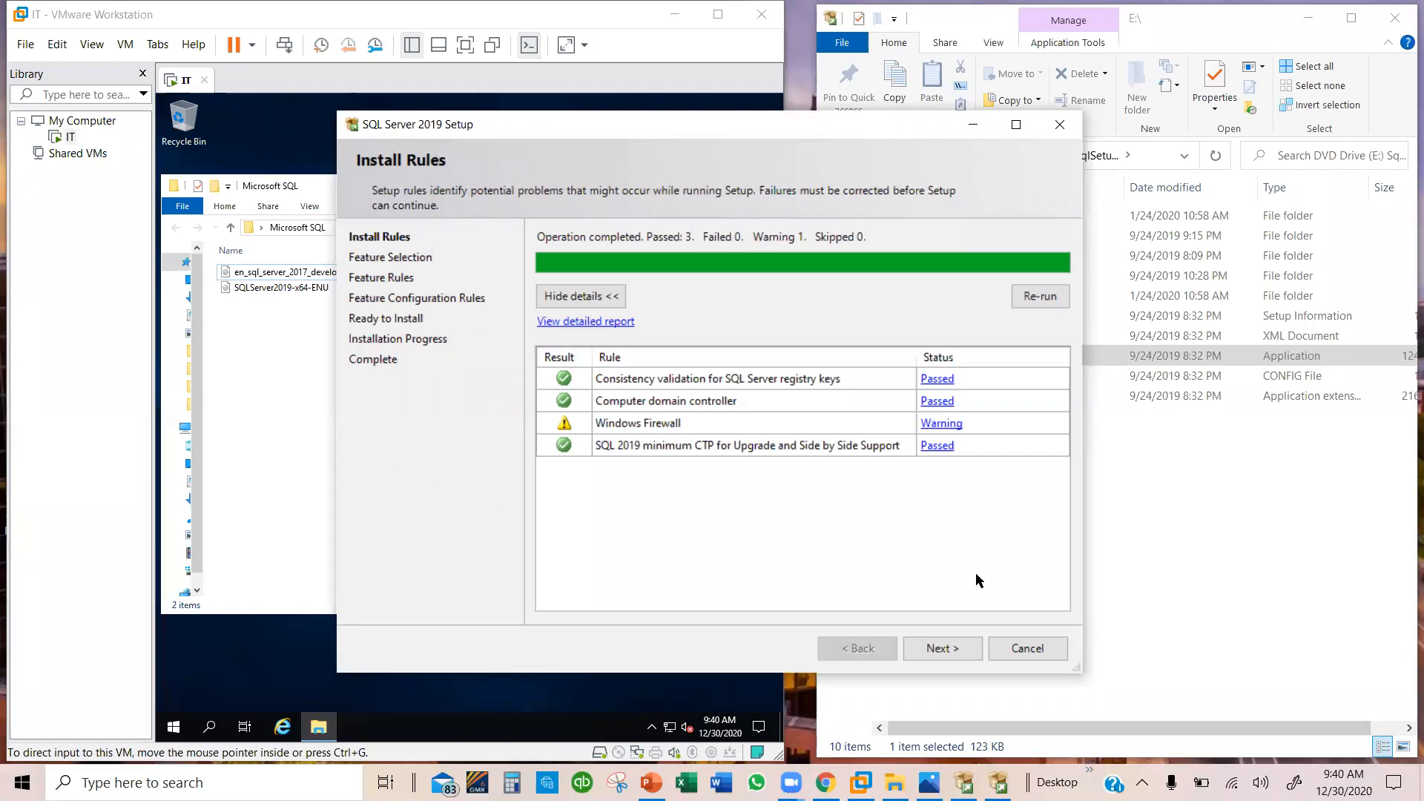
# - Continue past the install rules and choose Database Engine Services as the feature to install
pyautogui.click(959, 648)
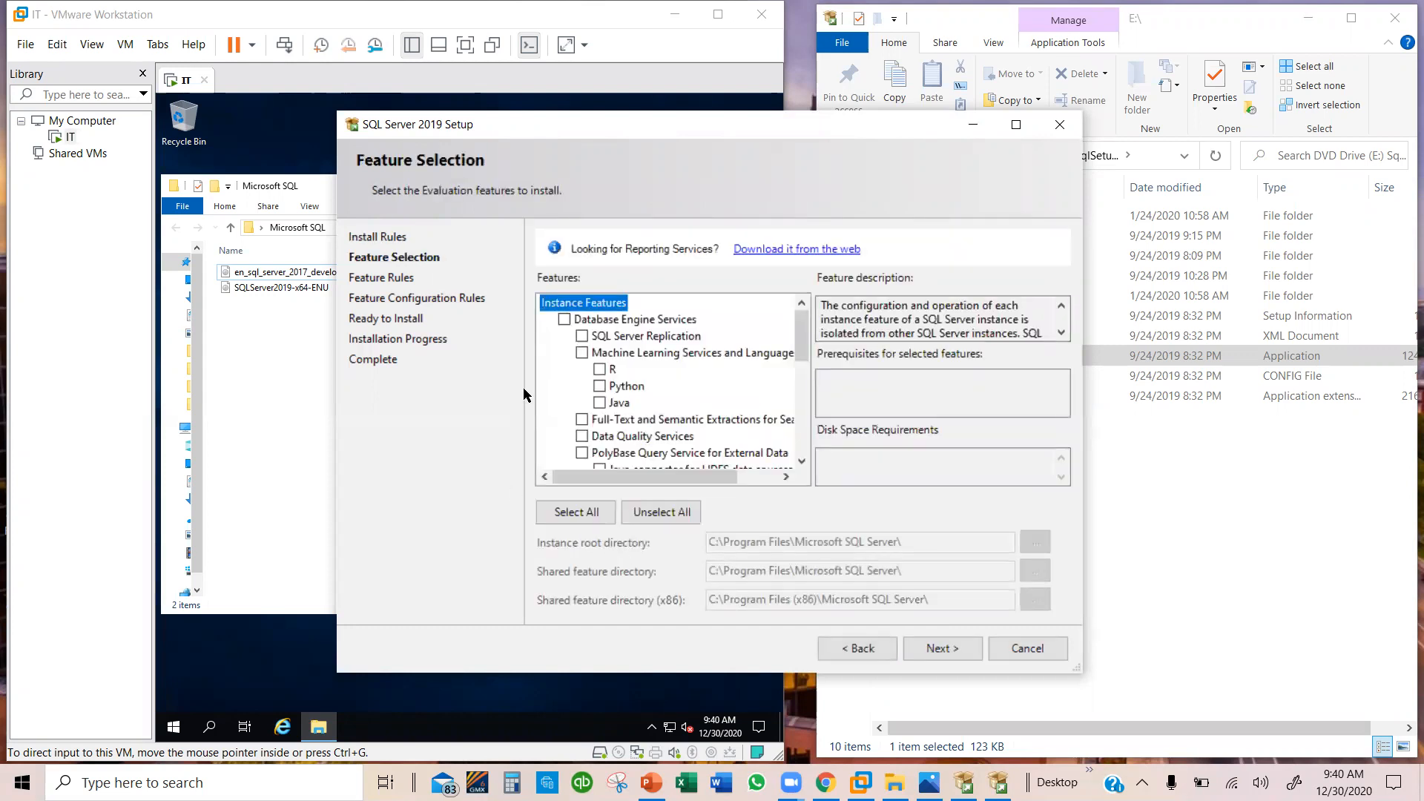
pyautogui.click(565, 319)
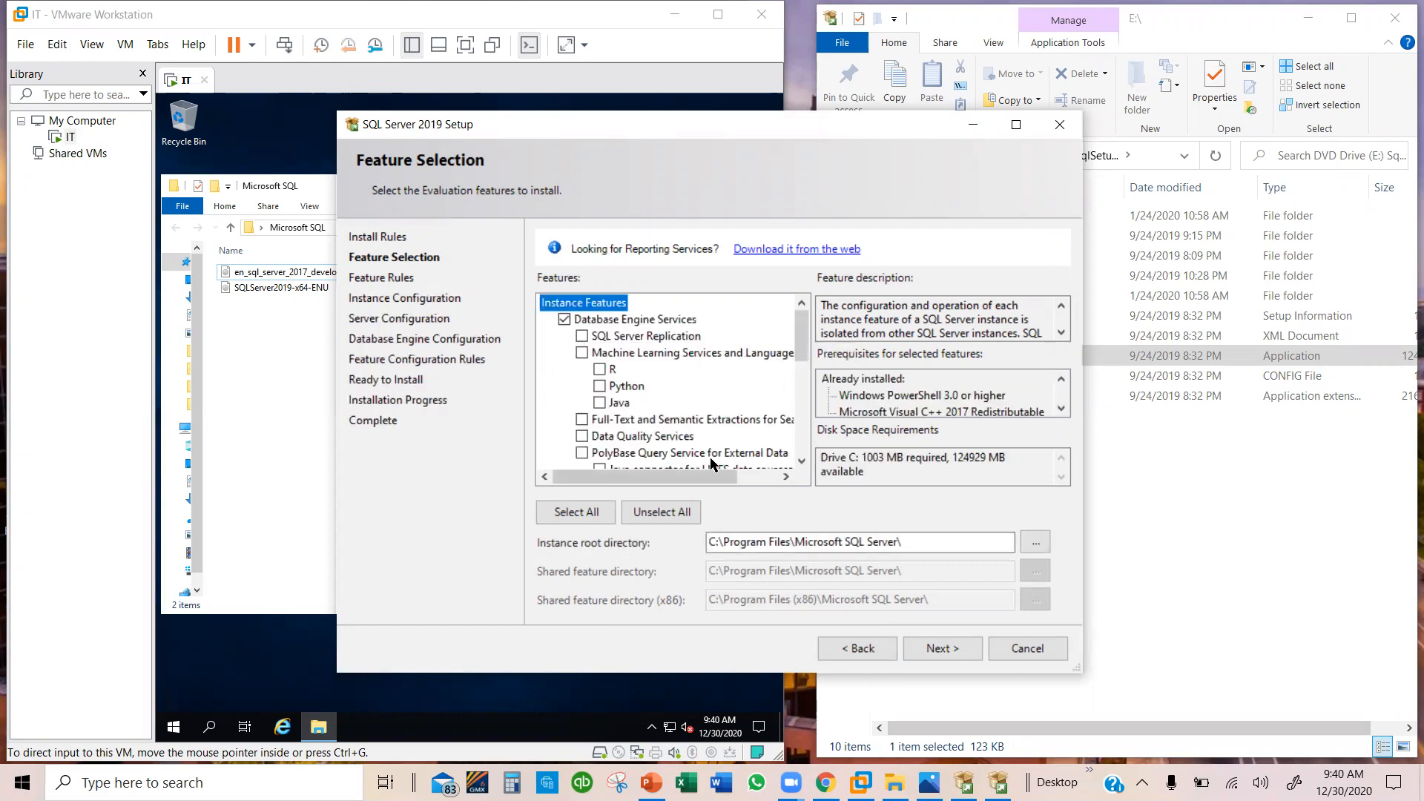
pyautogui.click(962, 657)
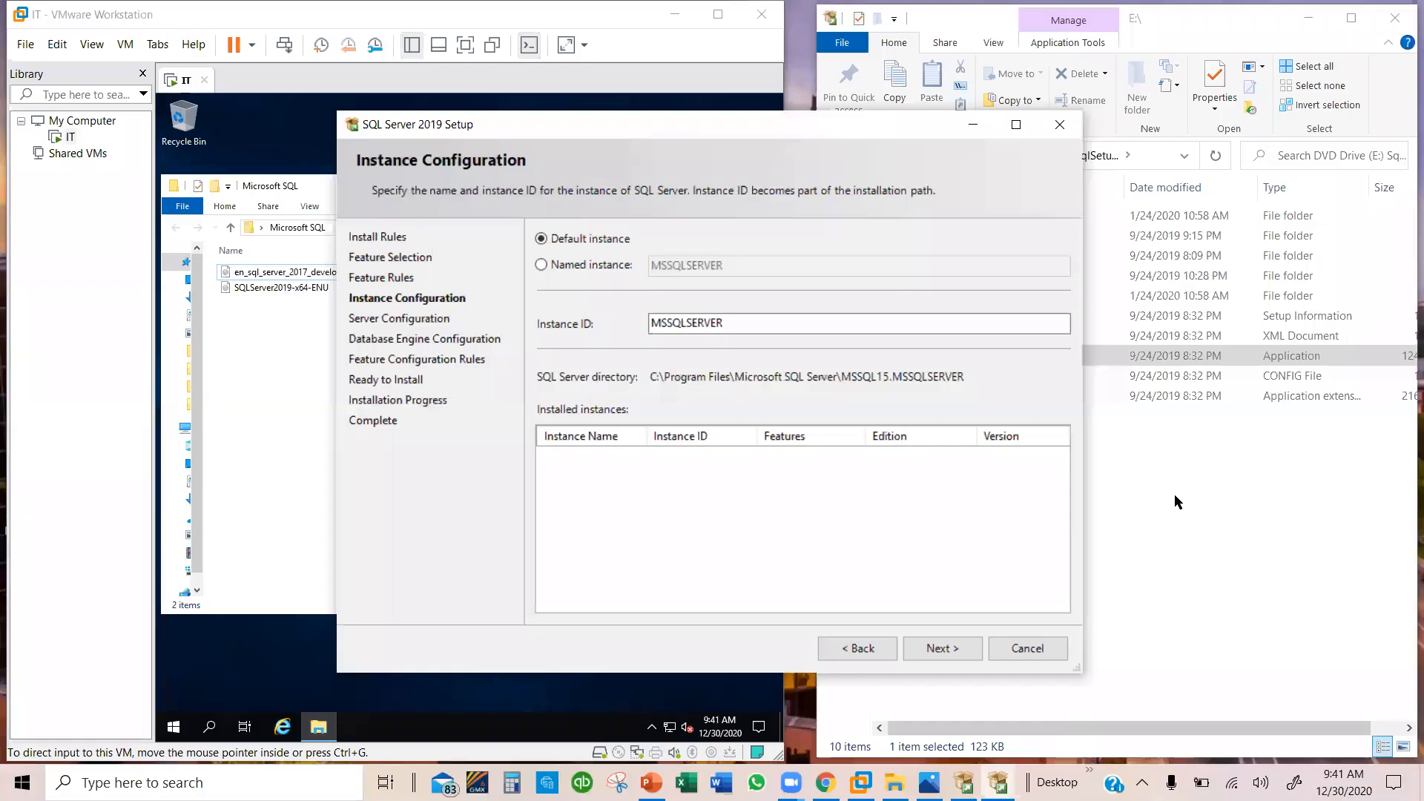
# - Accept the default MSSQLSERVER instance and the default service account settings
pyautogui.click(953, 650)
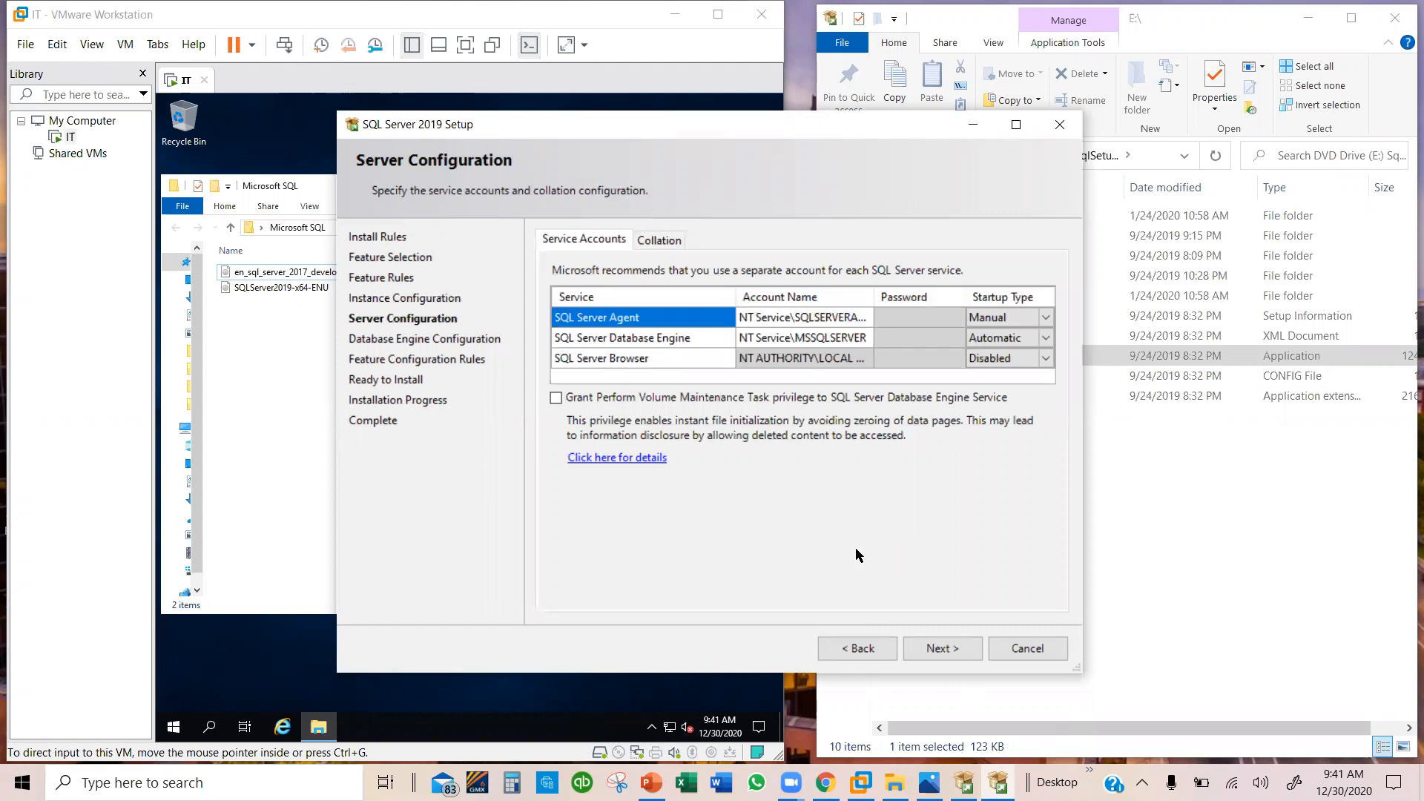
pyautogui.click(942, 650)
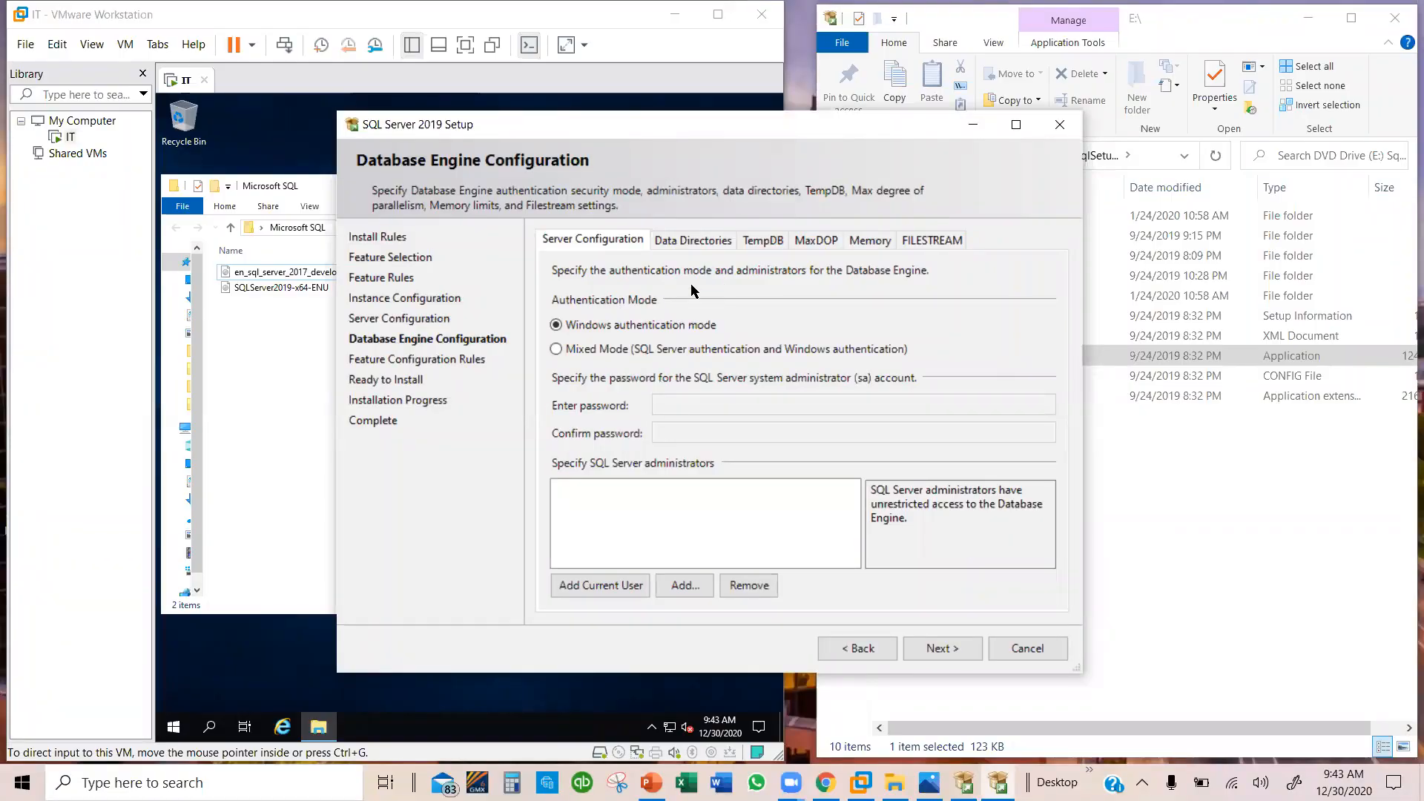
# - Set the authentication to Mixed Mode and enter and confirm the password of the SQL Server system administrator (sa) account
pyautogui.click(607, 352)
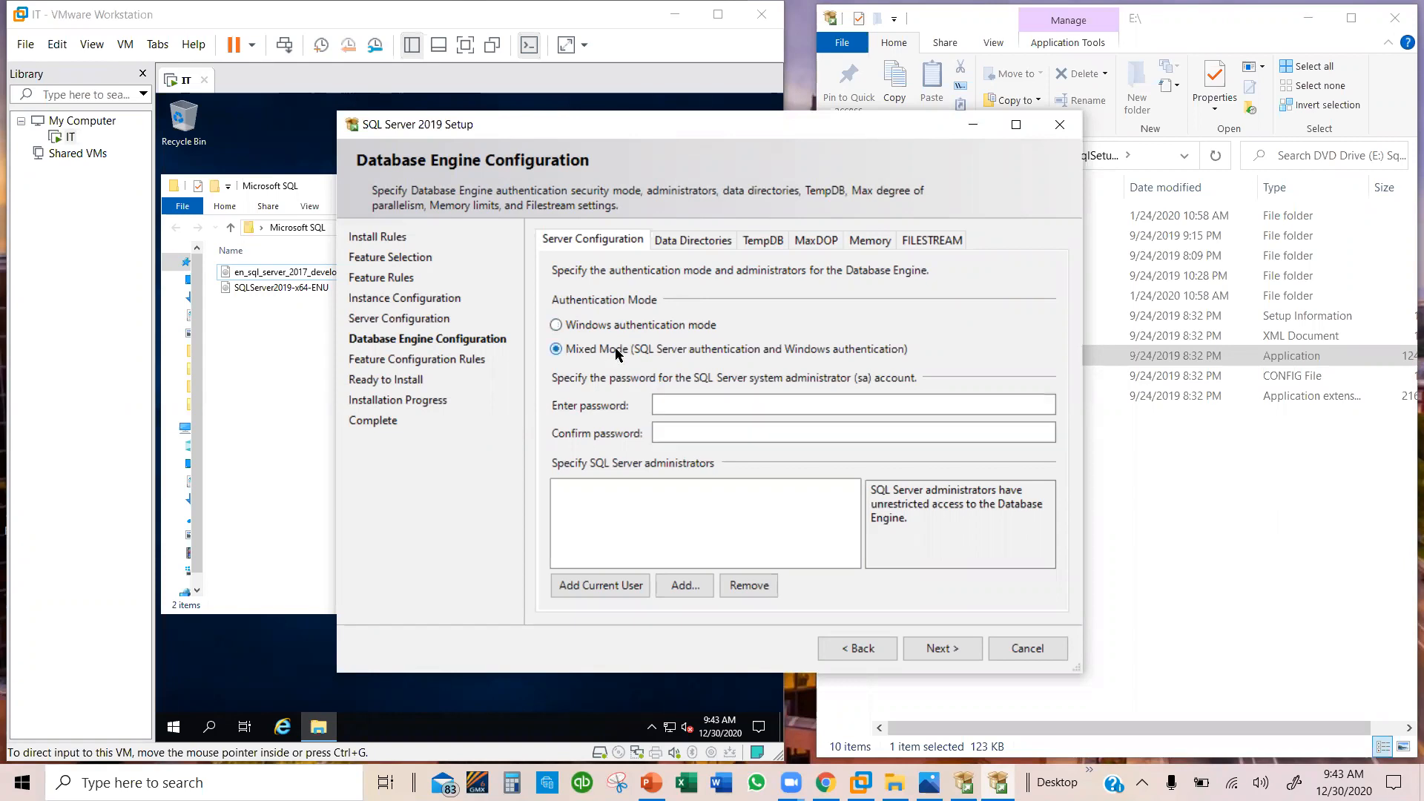
pyautogui.click(689, 406)
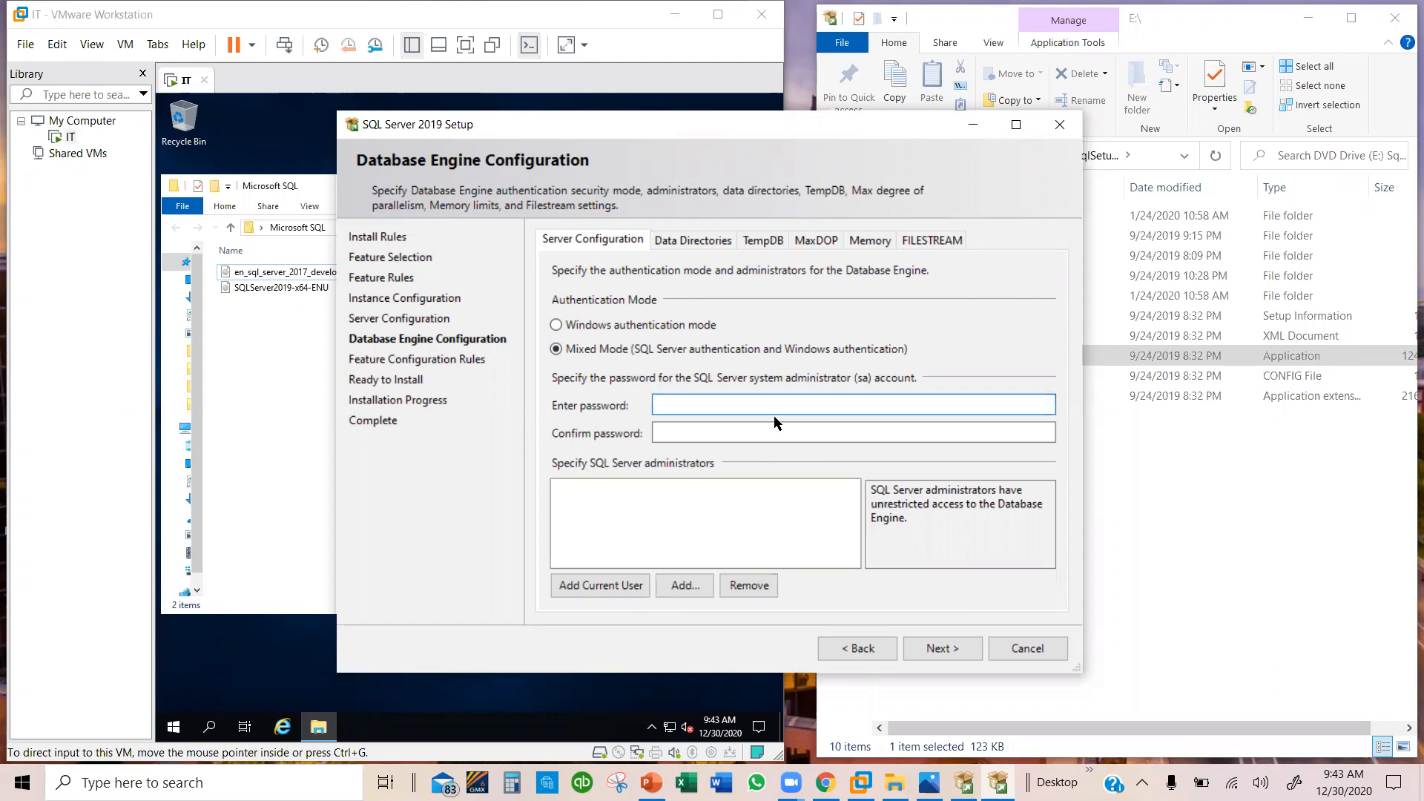
pyautogui.write('********')
pyautogui.press('Tab')
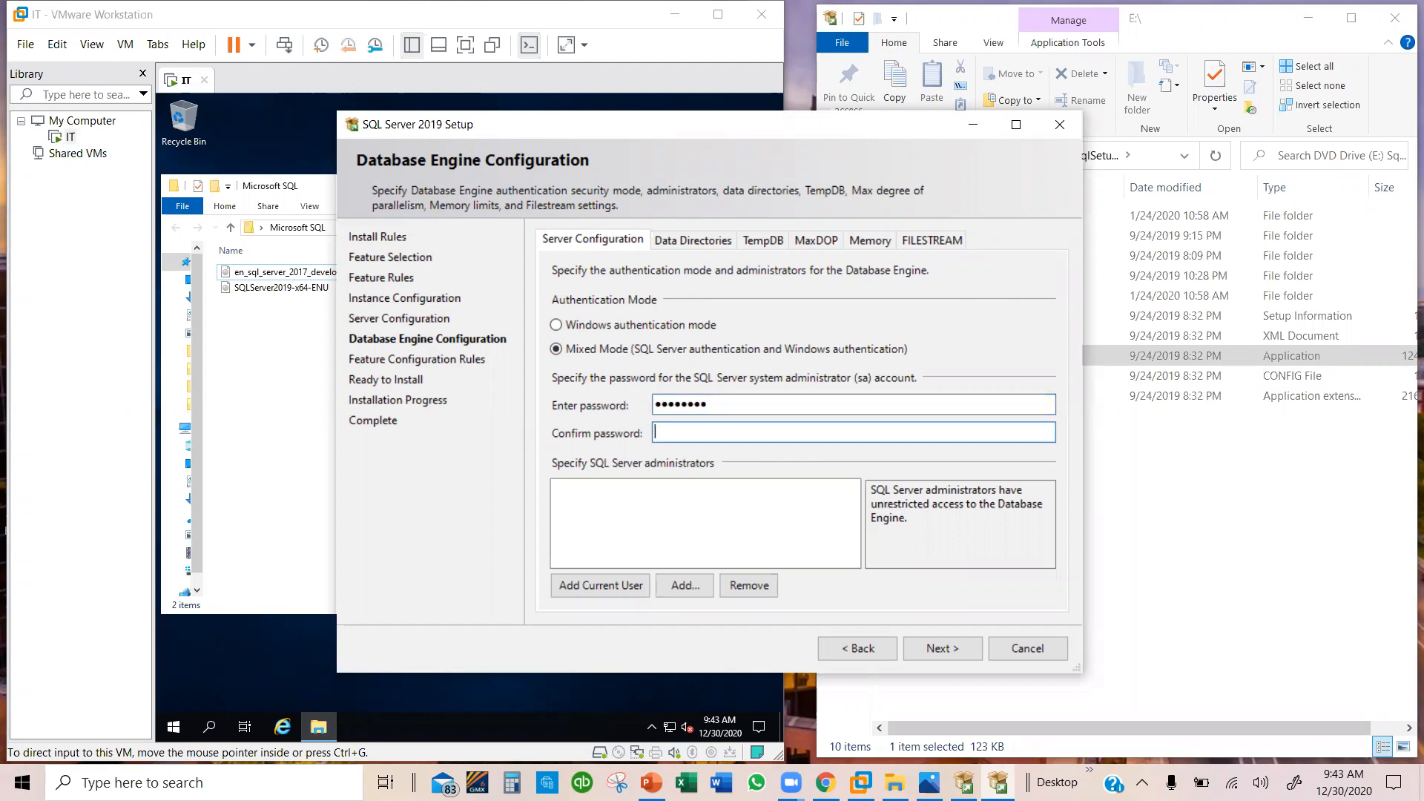
pyautogui.write('*****')
pyautogui.write('***')
# - Add the current user as SQL Server administrator and start the installation after checking the summary
pyautogui.click(599, 592)
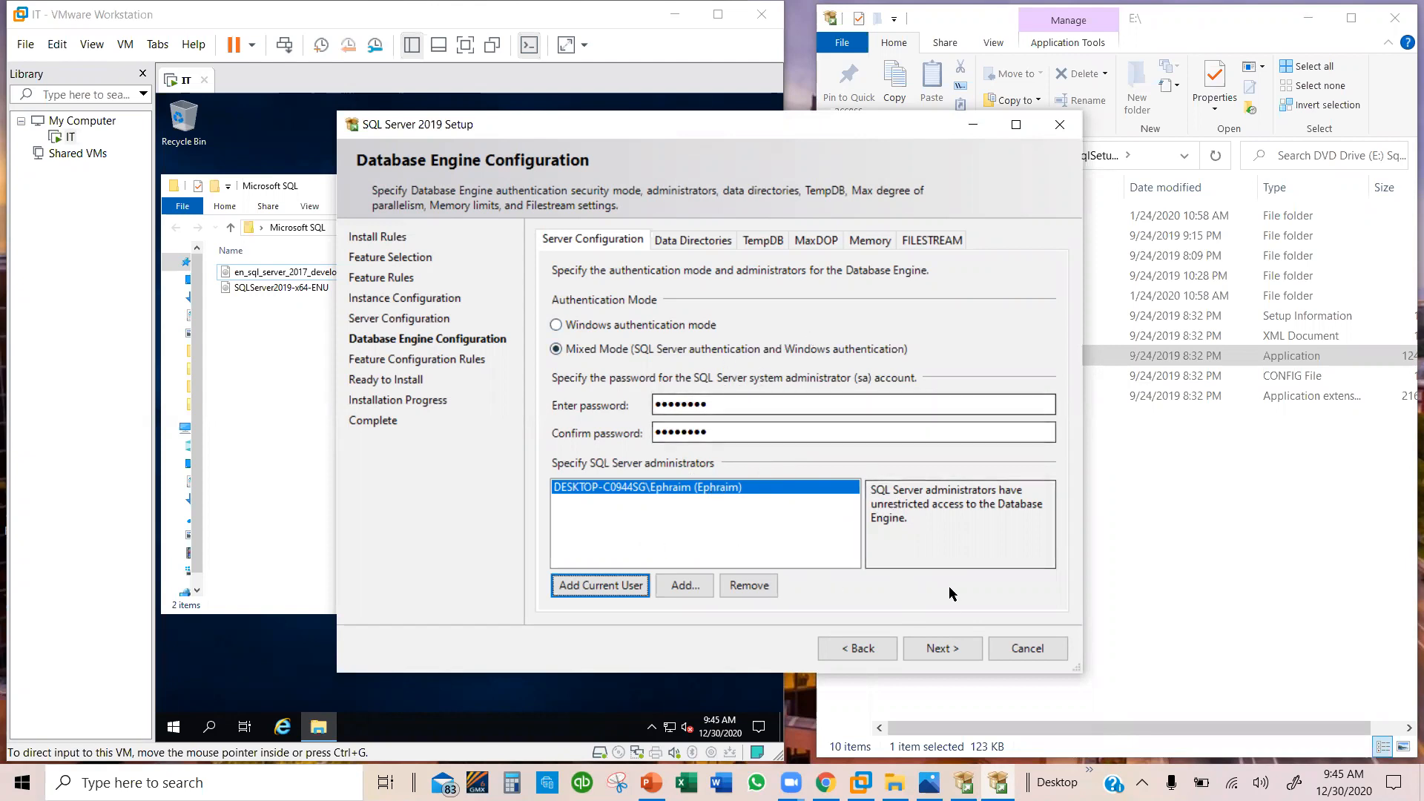
pyautogui.click(946, 646)
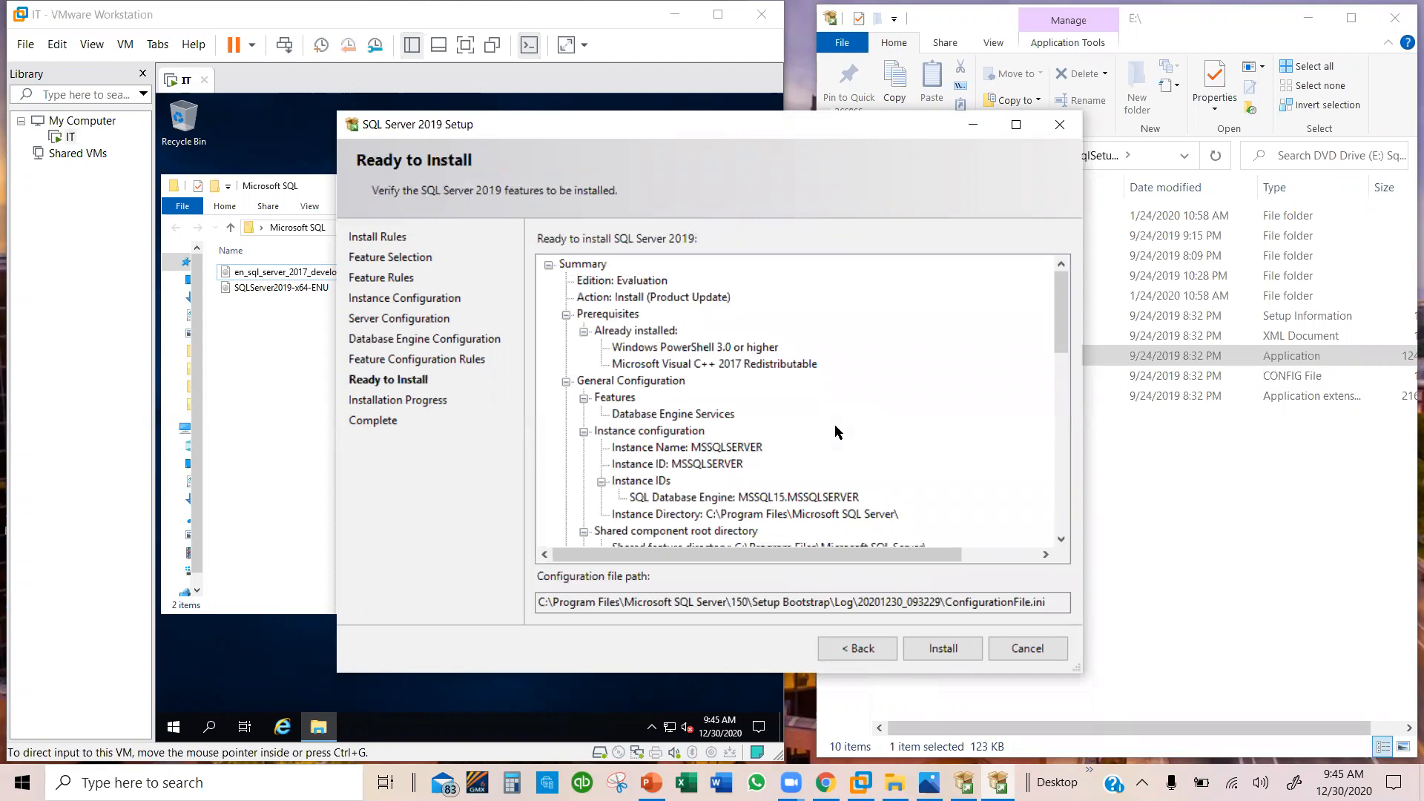
pyautogui.scroll(-10, 860, 421)
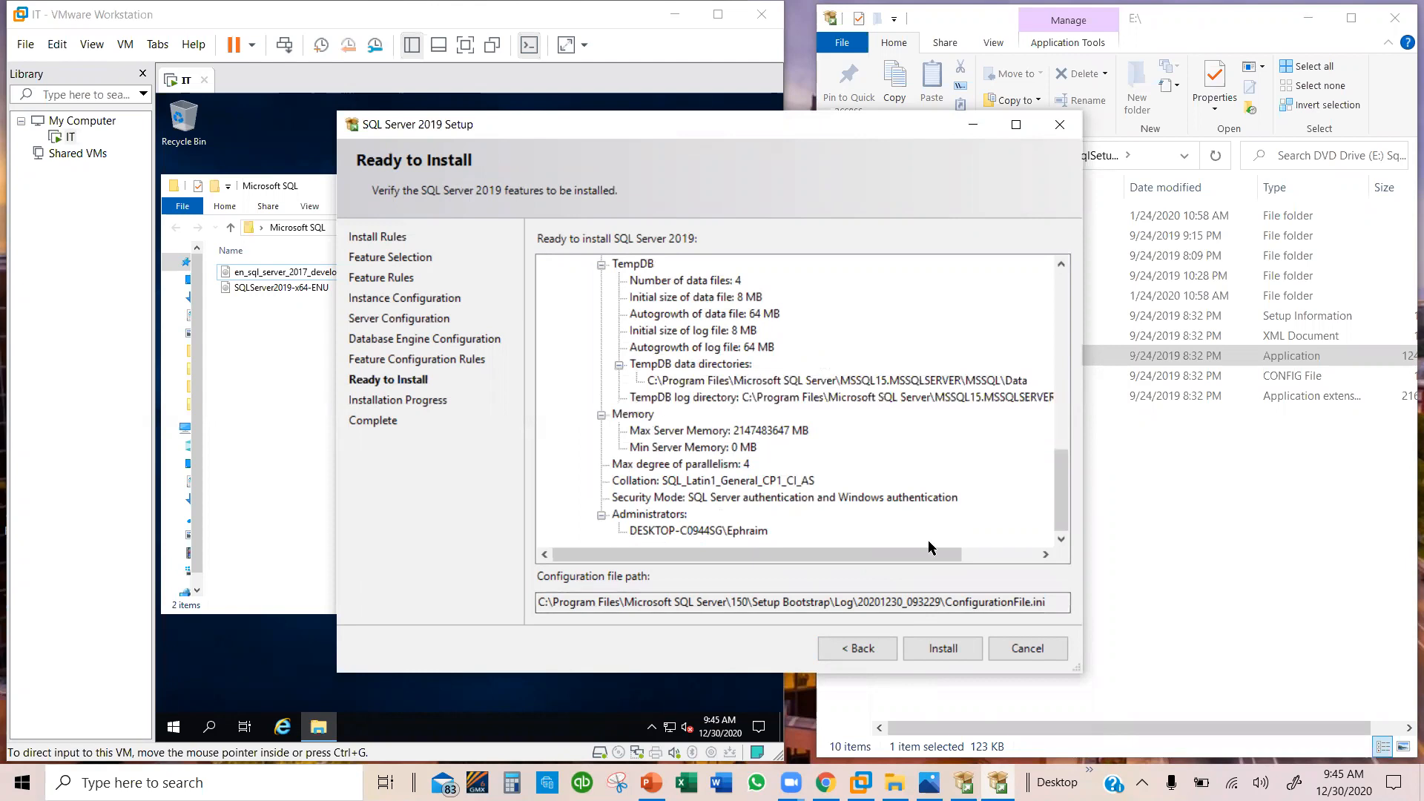
pyautogui.click(955, 647)
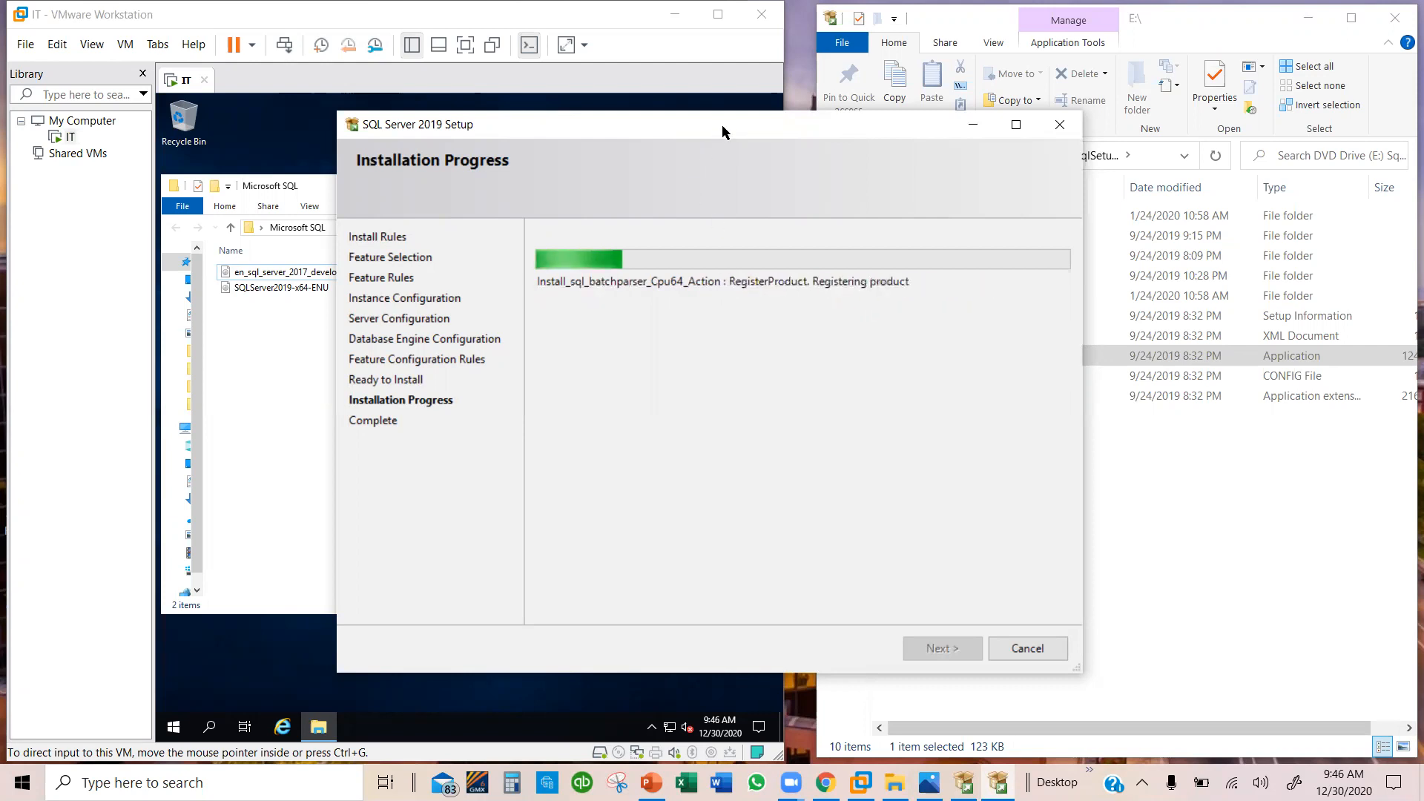
# - Move the setup window aside and close the wizard once the SQL Server 2019 installation is complete
pyautogui.moveTo(723, 124); pyautogui.dragTo(881, 106)
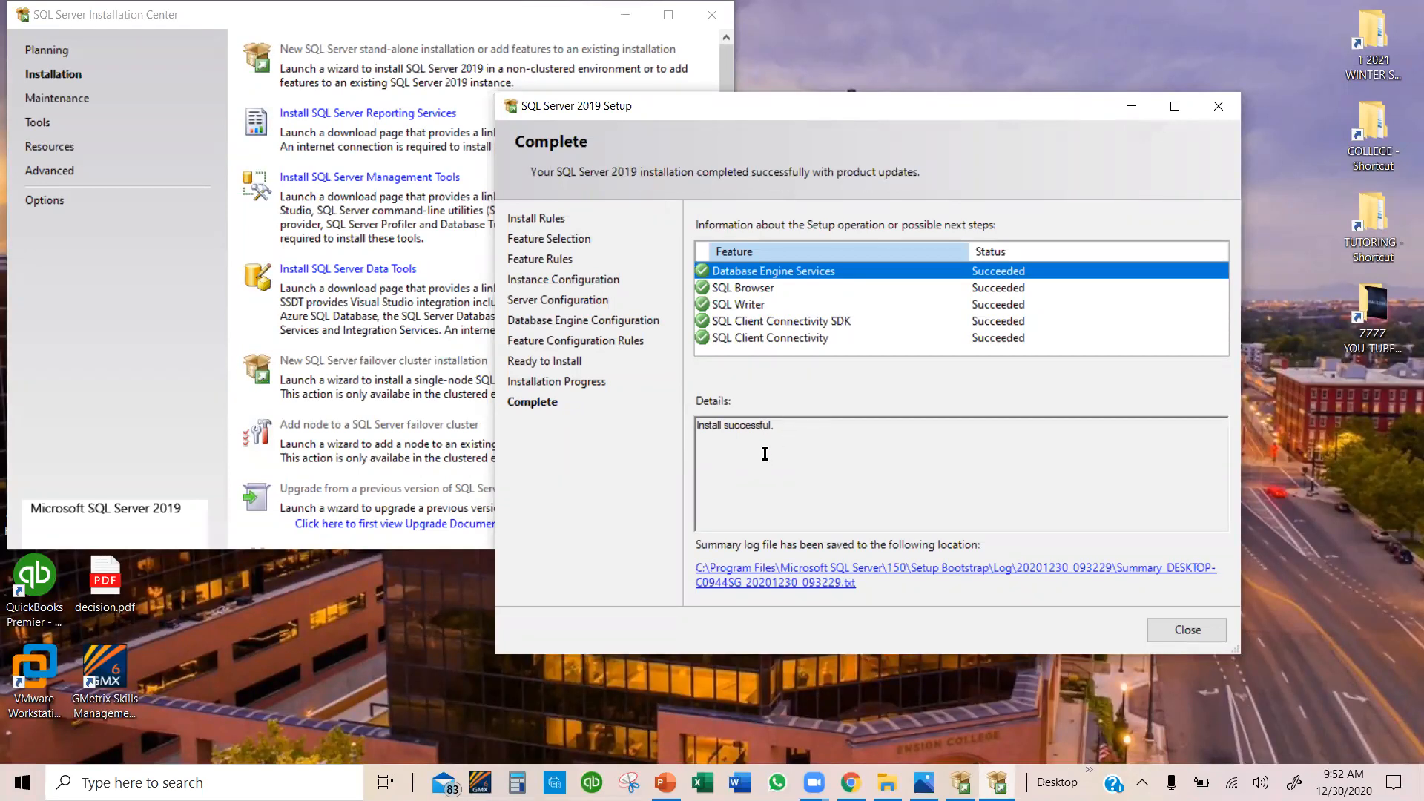
pyautogui.click(1187, 630)
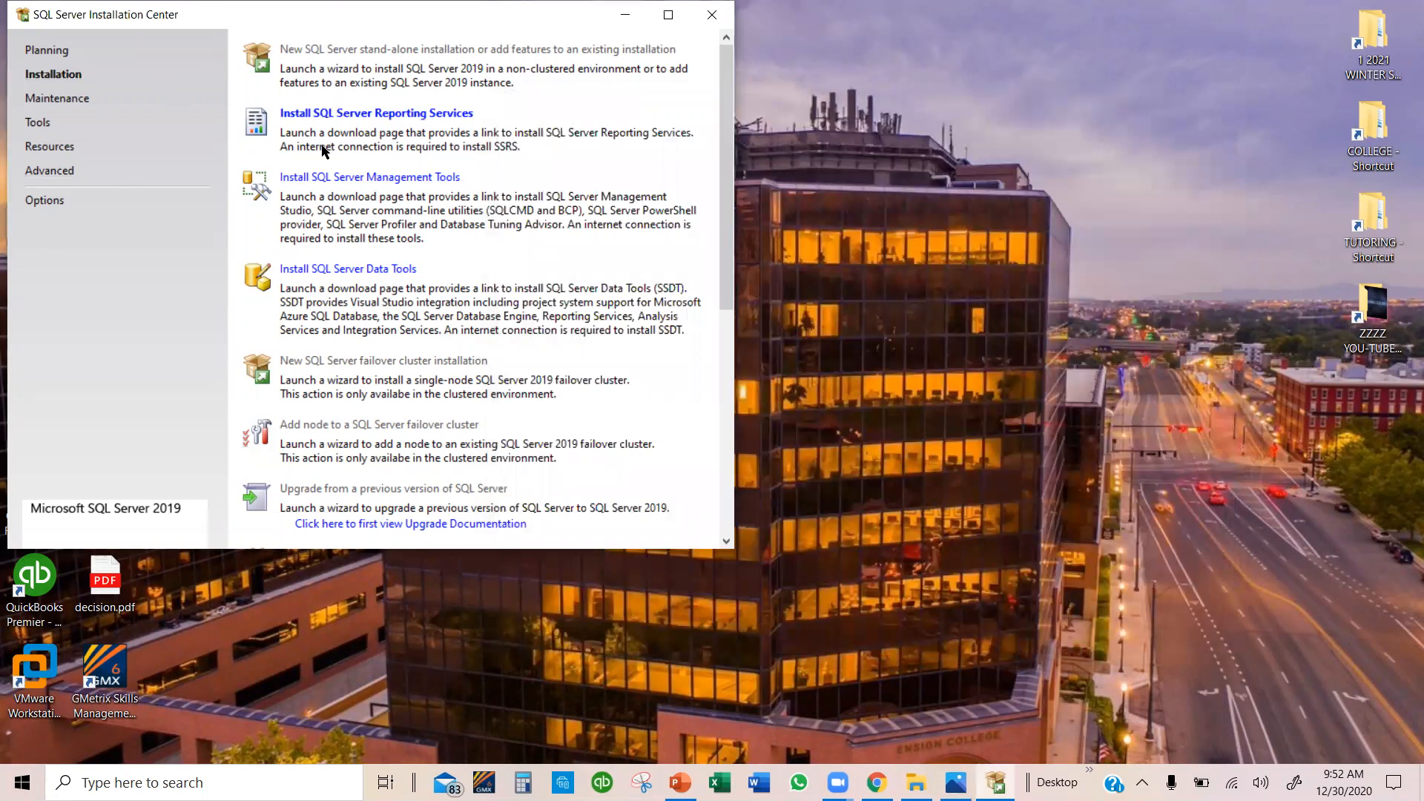
pyautogui.click(379, 348)
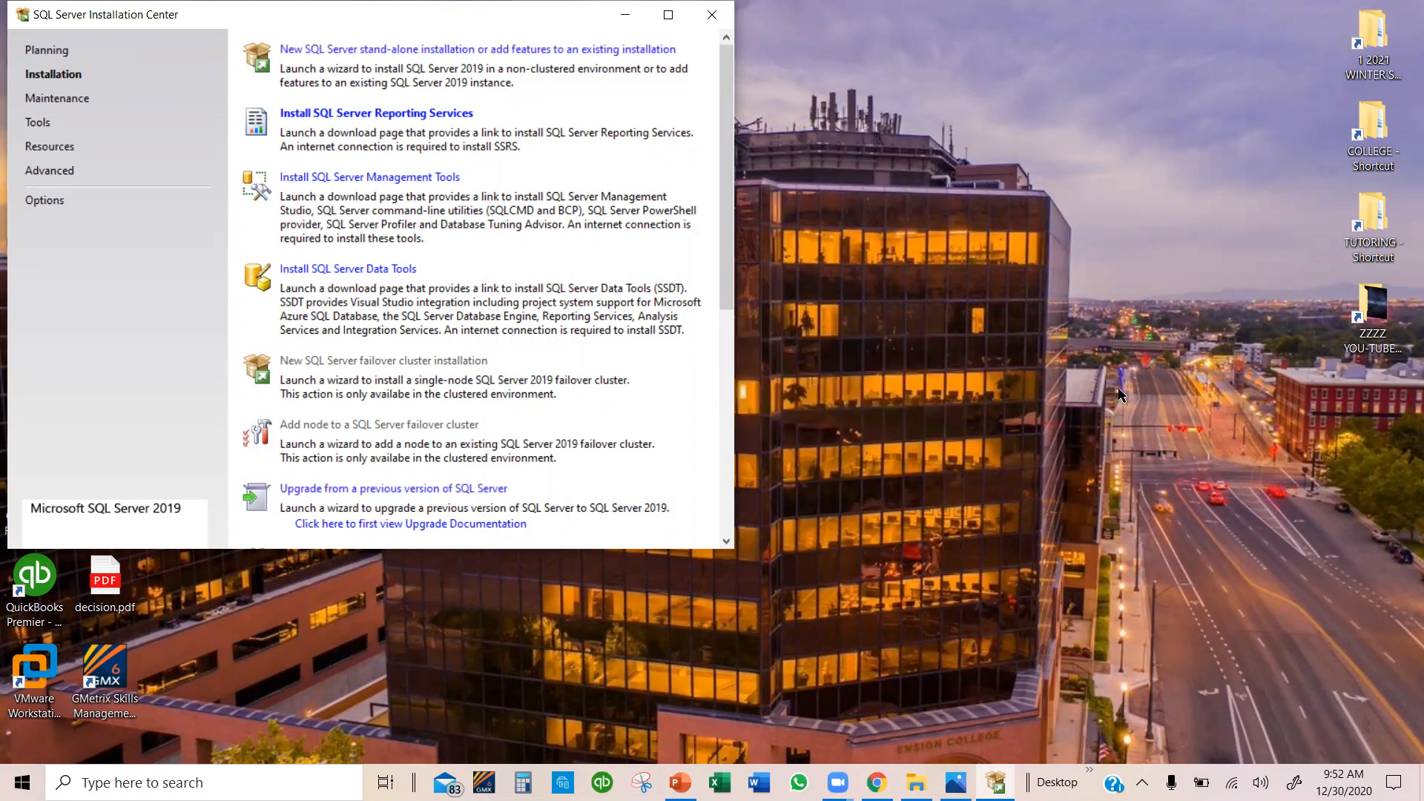
# - Eject the SQL Server installation DVD drive (E:) from This PC and close File Explorer
pyautogui.click(917, 782)
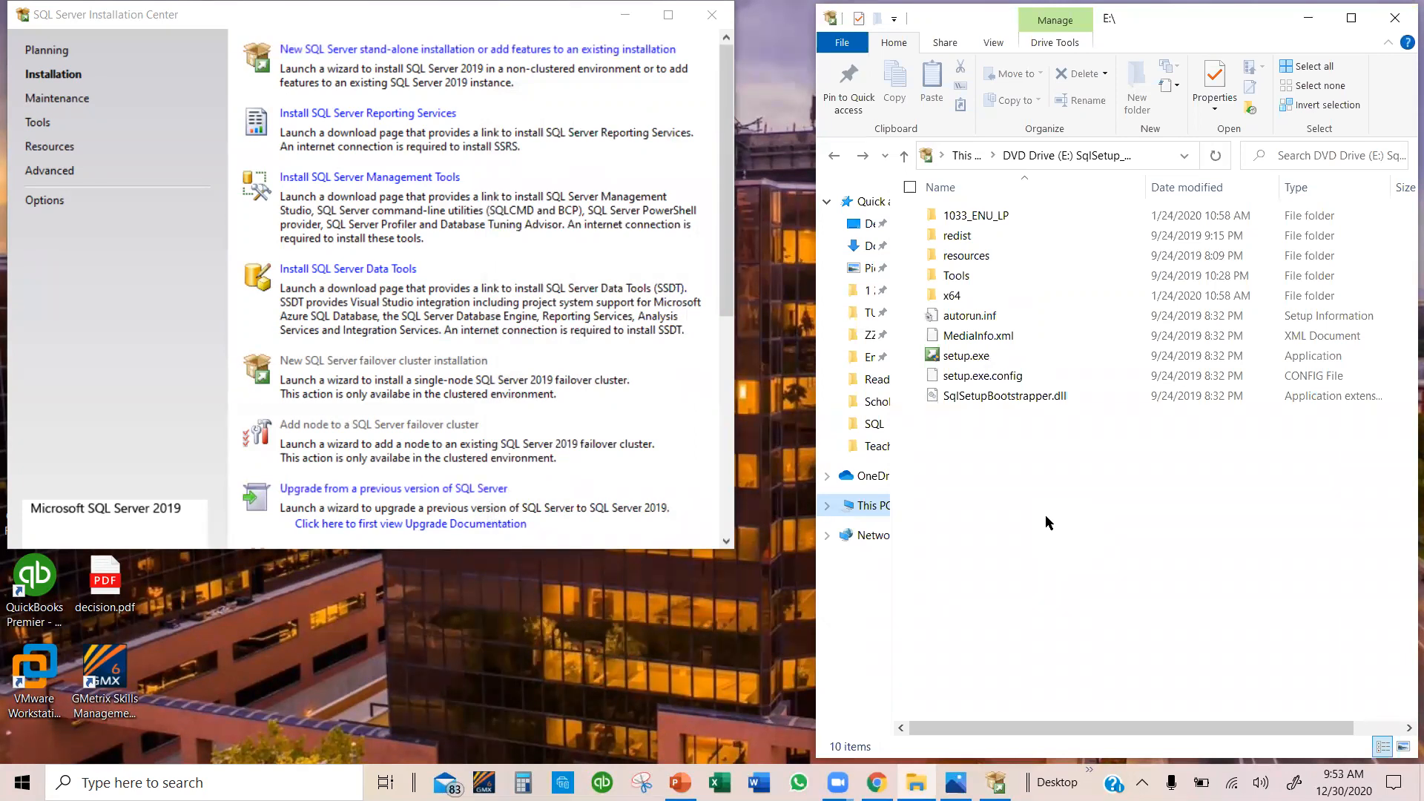
pyautogui.click(868, 509)
pyautogui.click(1287, 515)
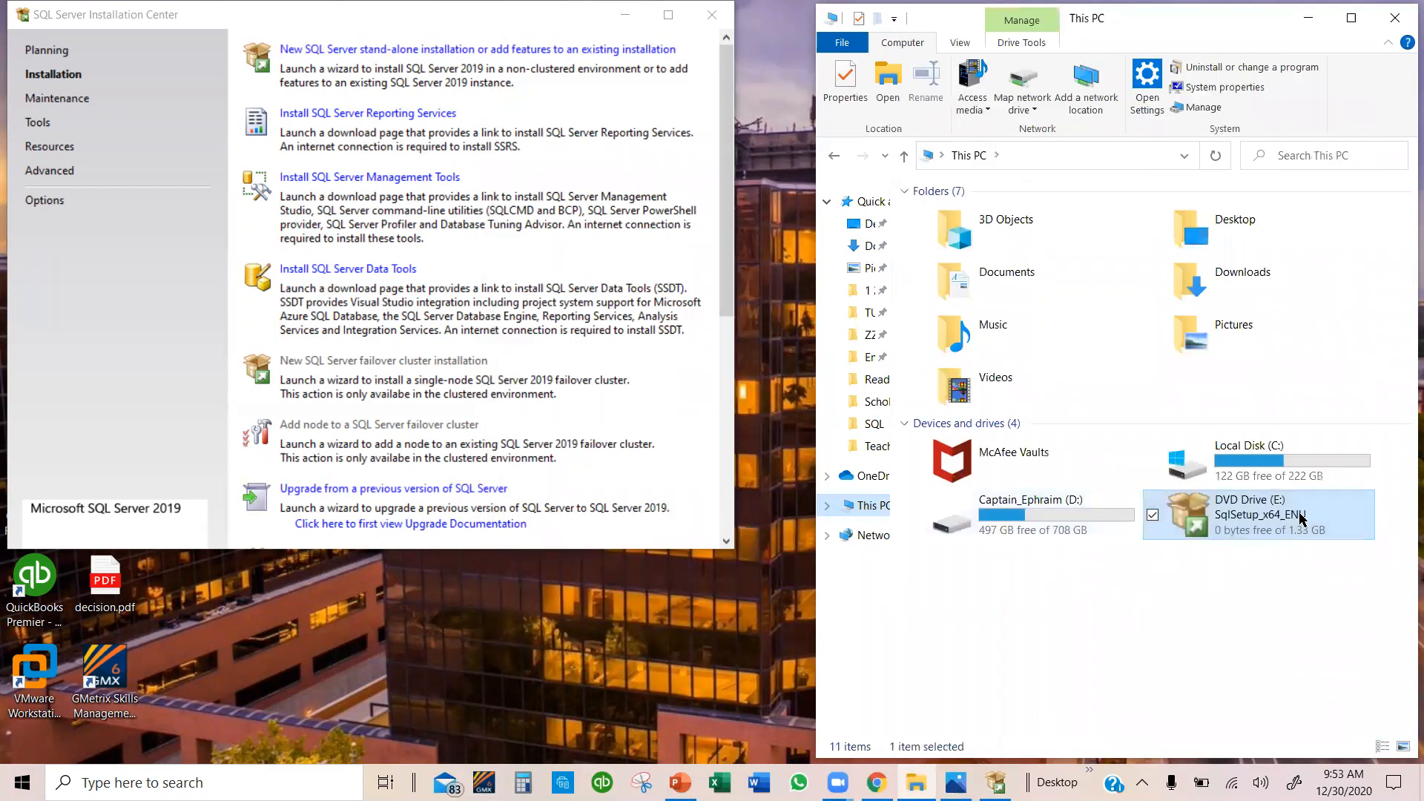
pyautogui.rightClick(1258, 525)
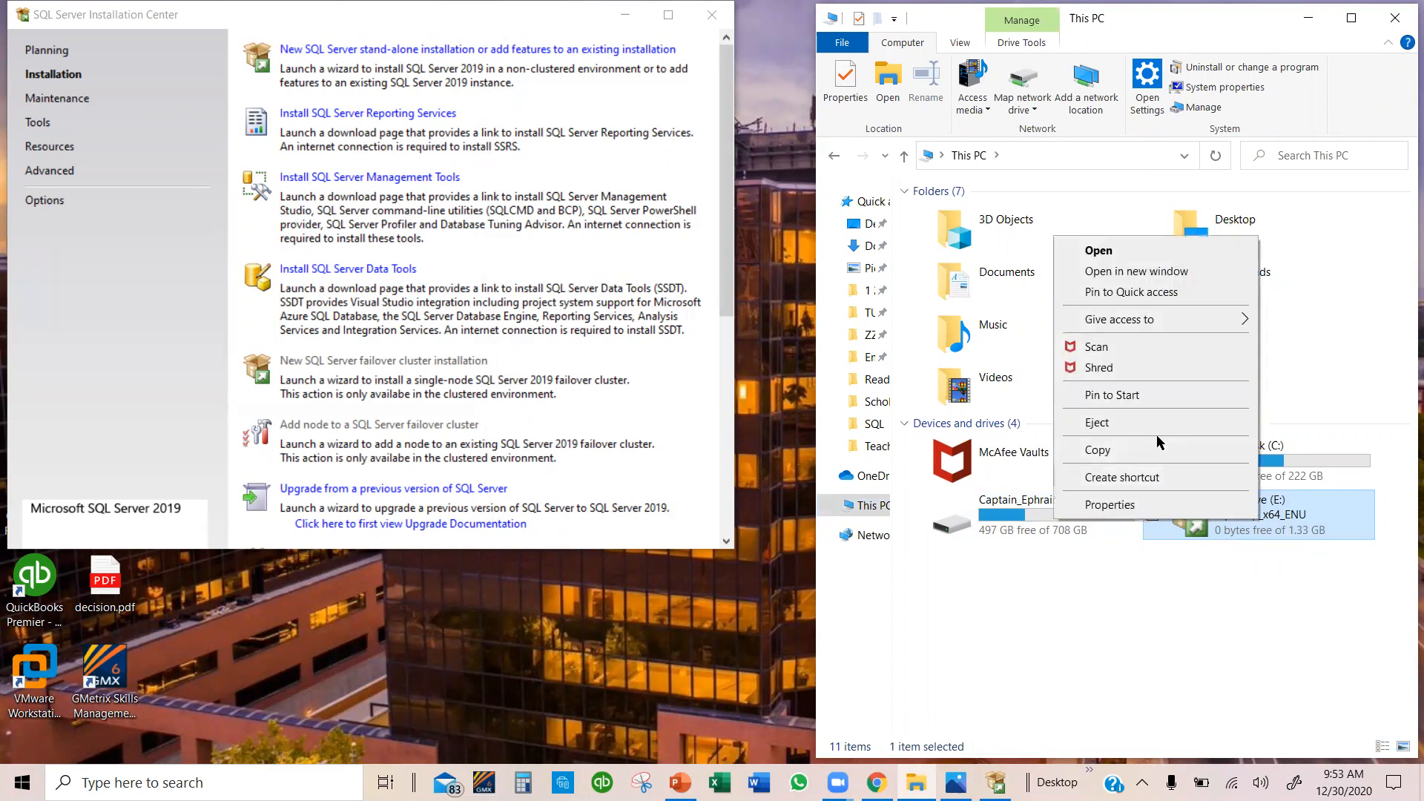
pyautogui.rightClick(1283, 522)
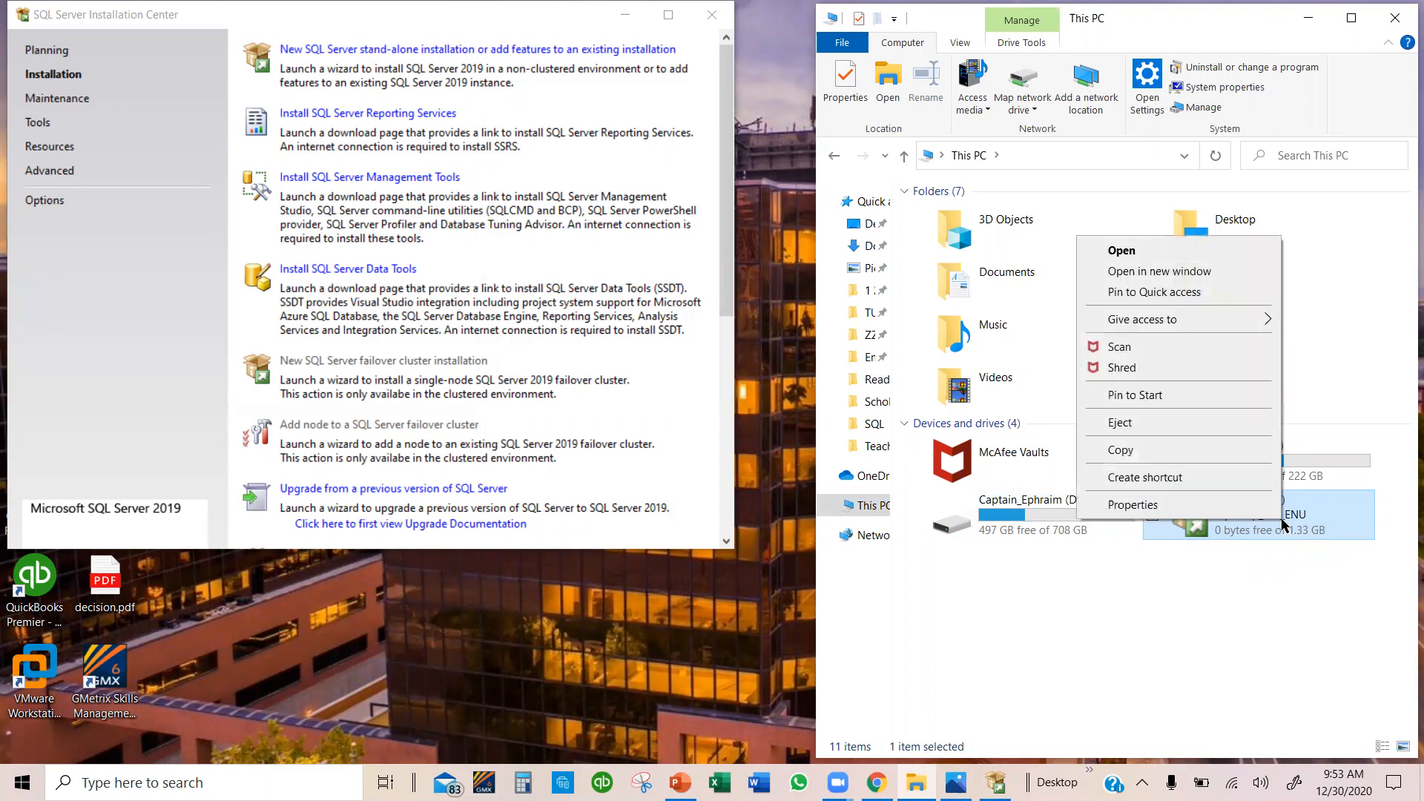
pyautogui.click(1137, 420)
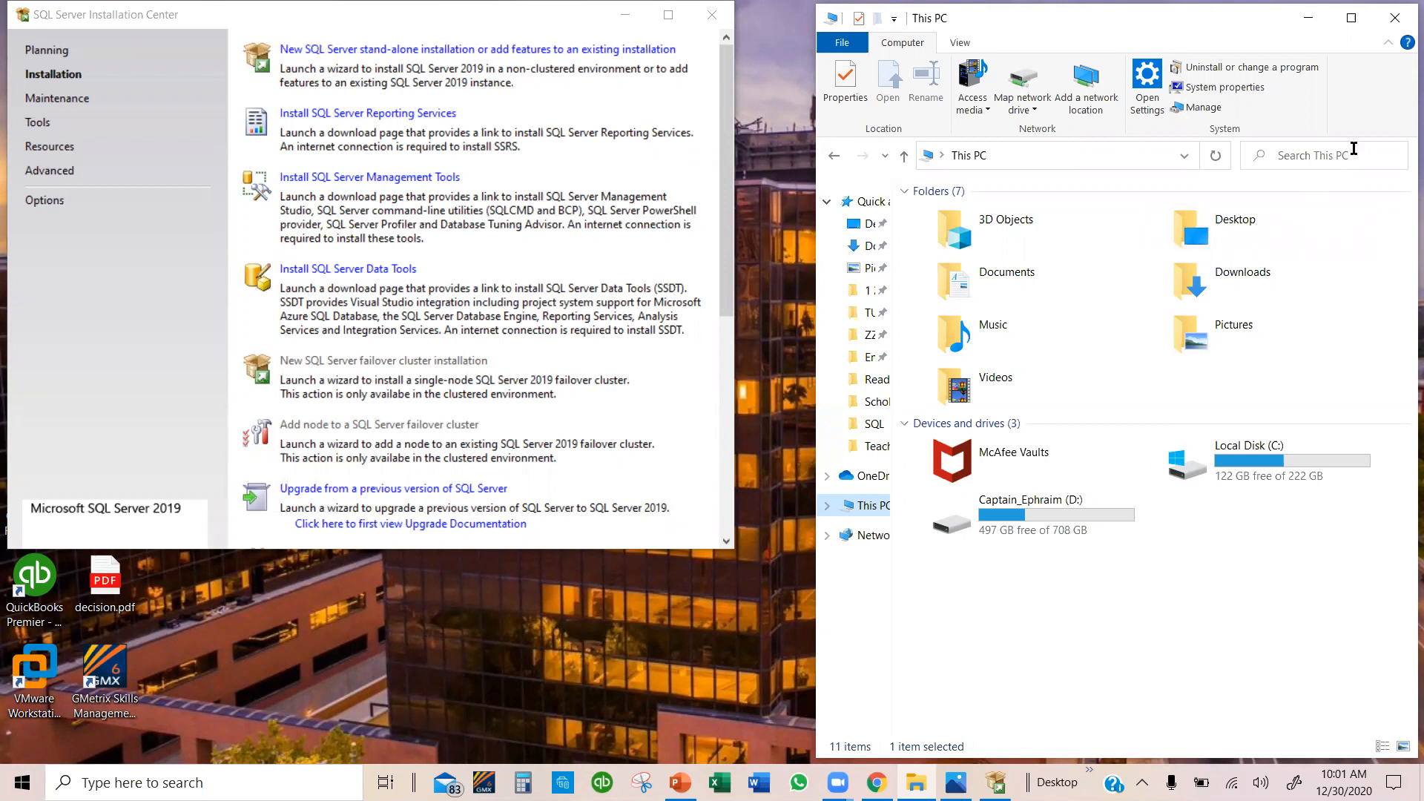
pyautogui.click(1402, 24)
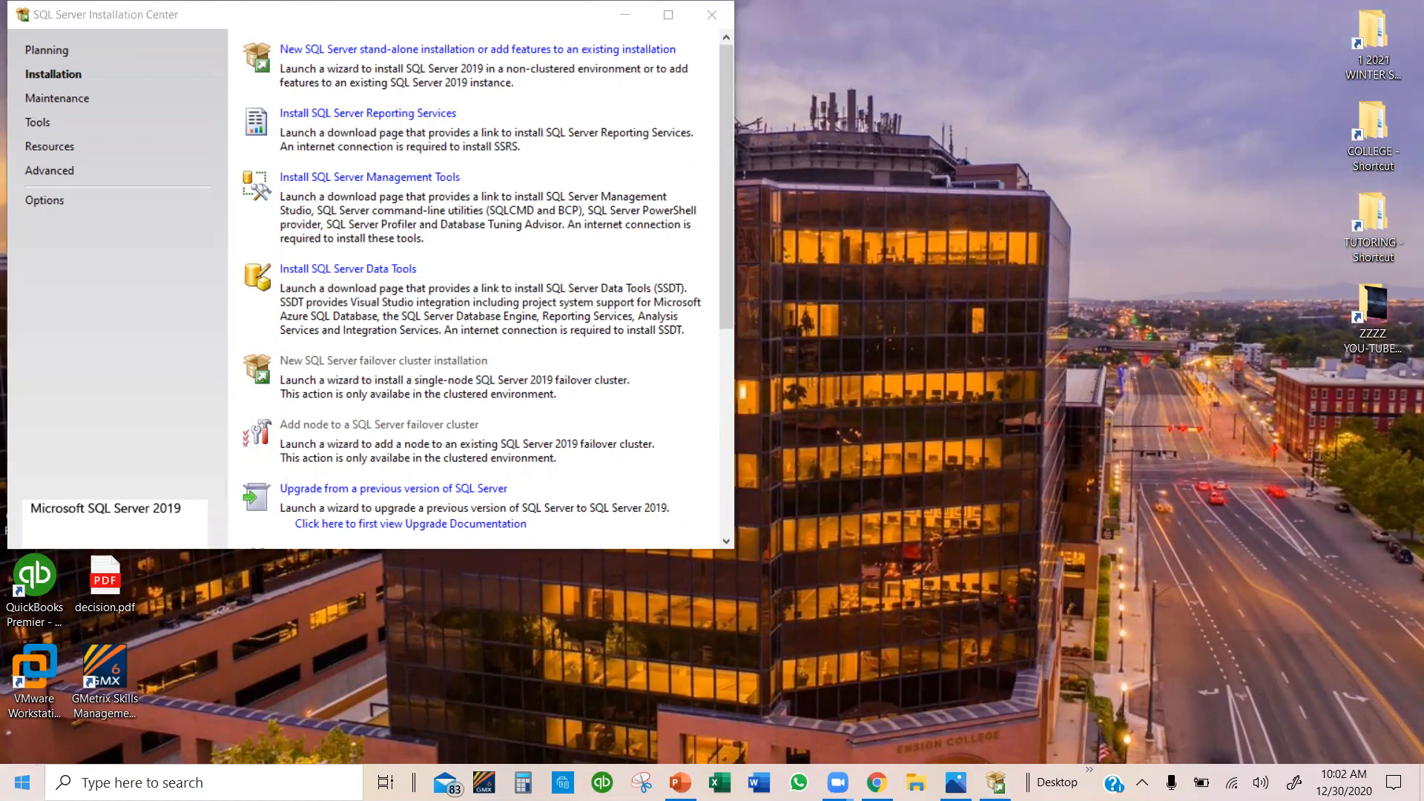
# - Check the recently added Windows programs and search for "sql" to find the installed SQL Server 2019 apps
pyautogui.click(22, 783)
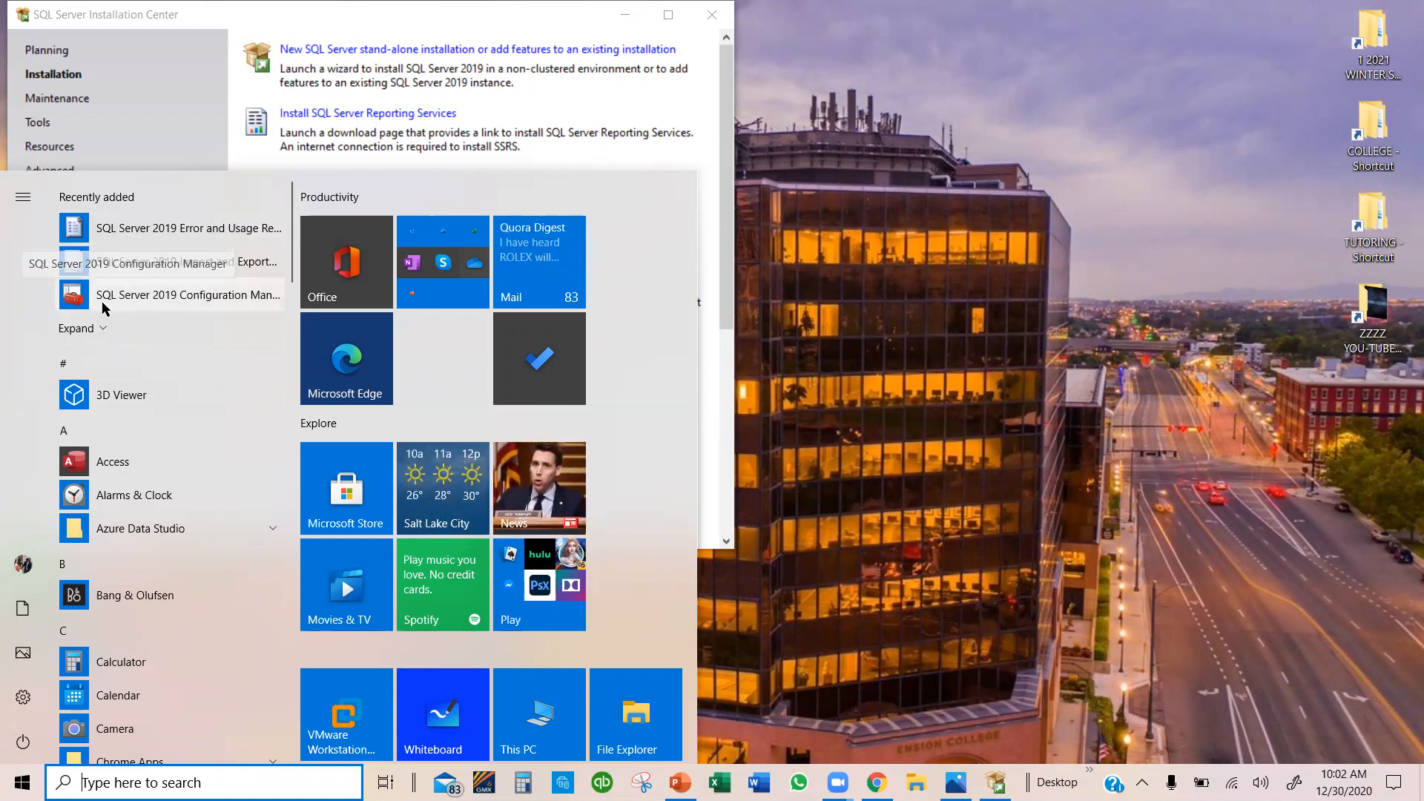
pyautogui.click(98, 330)
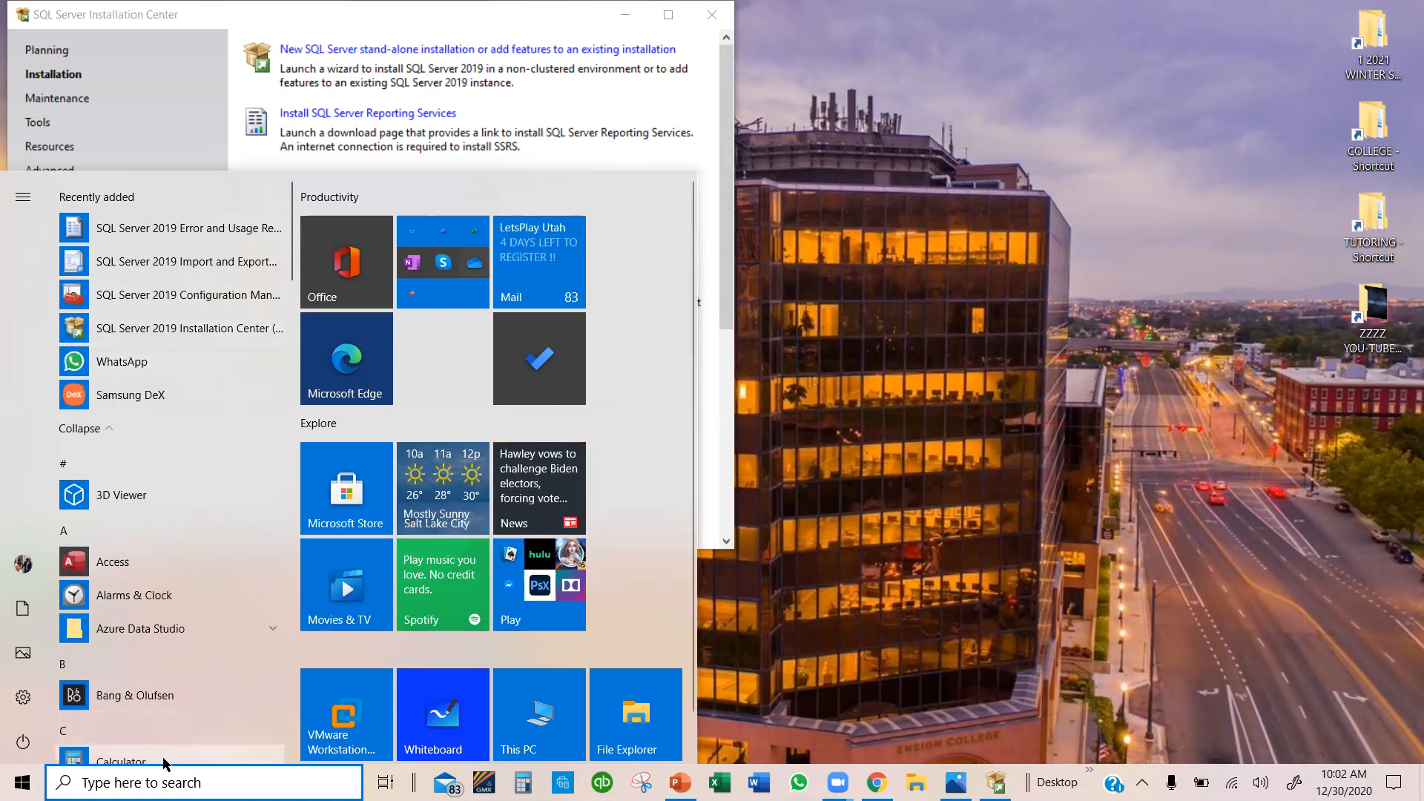
pyautogui.click(22, 782)
pyautogui.click(22, 782)
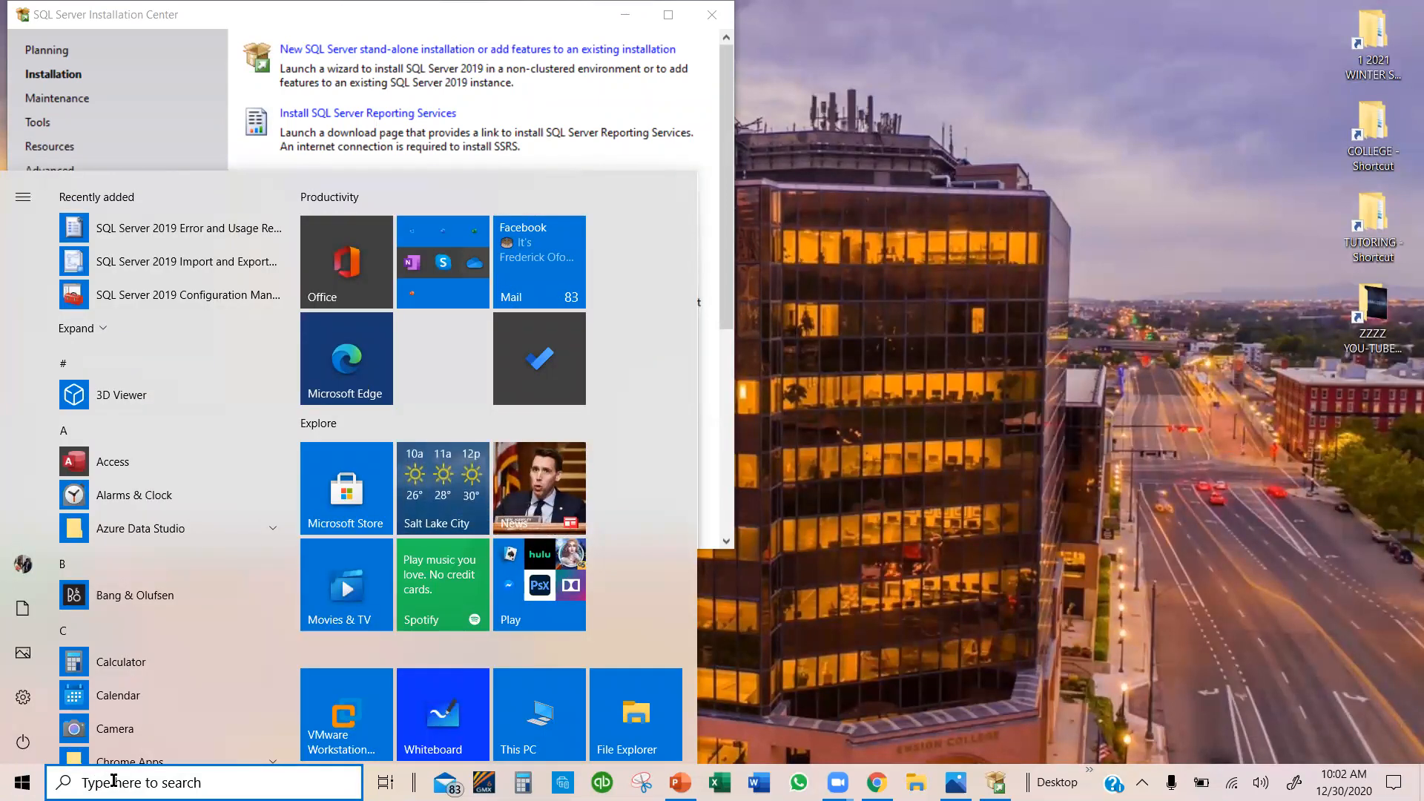
pyautogui.write('sql')
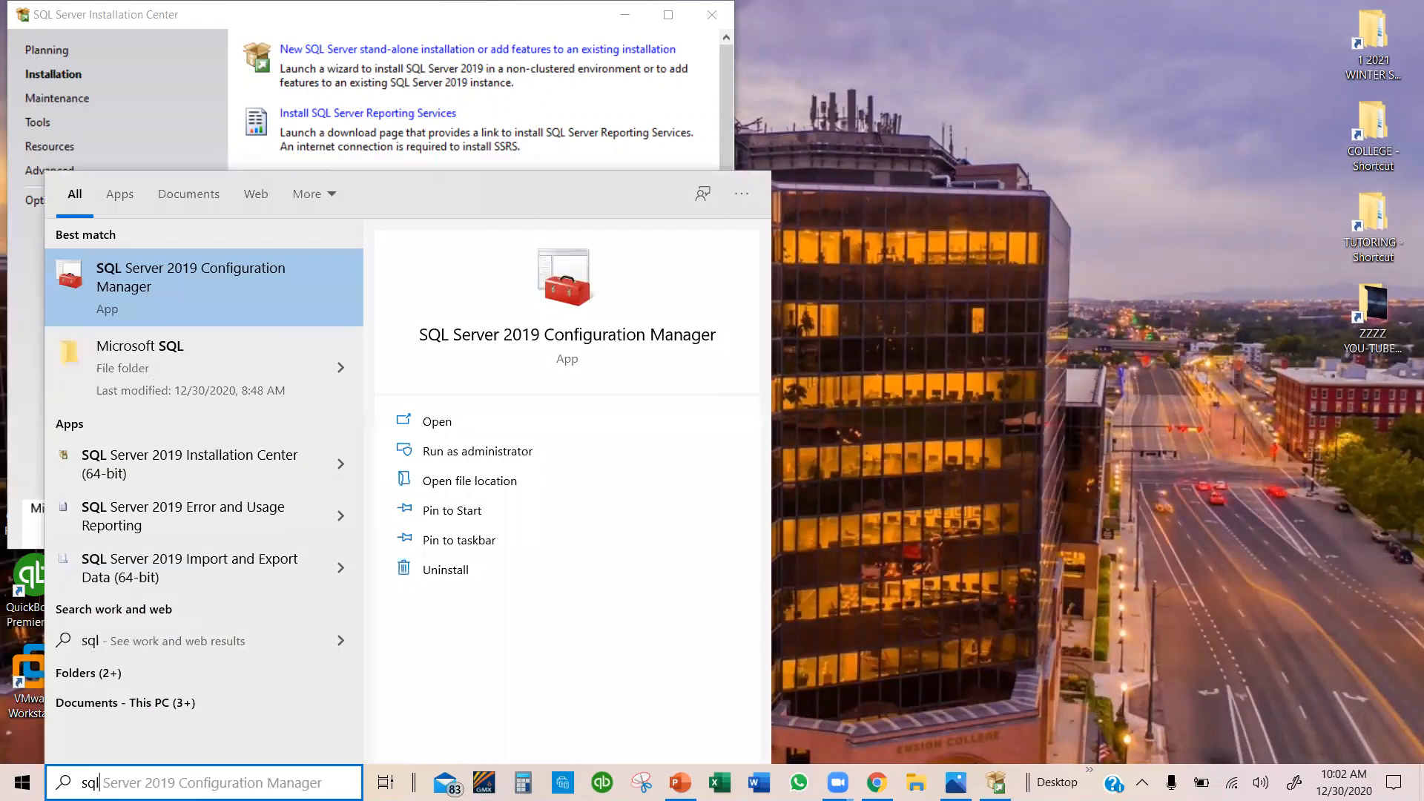
pyautogui.click(129, 484)
# - Open the SQL Server 2019 Installation Center (64-bit) from the recently added programs
pyautogui.press('super')
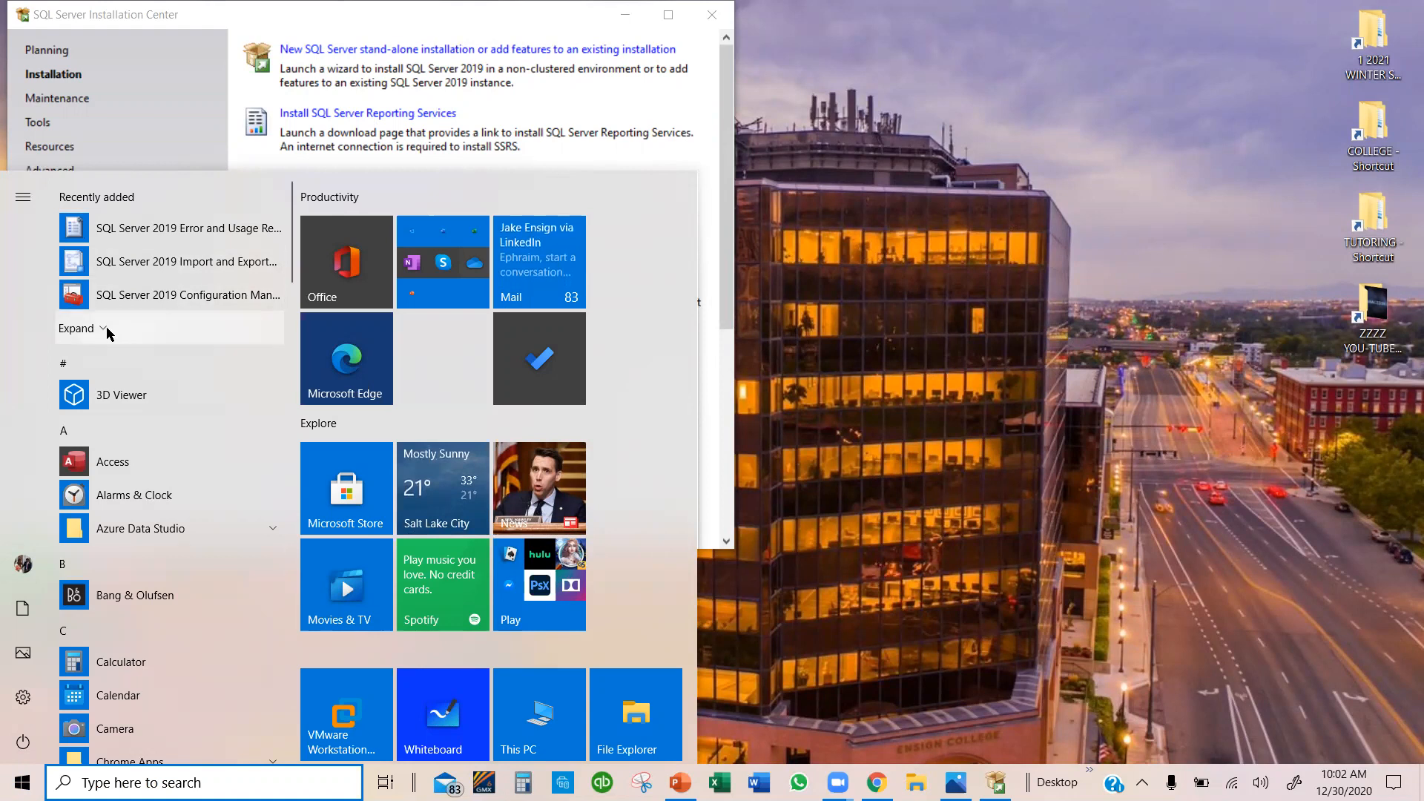
pyautogui.click(108, 333)
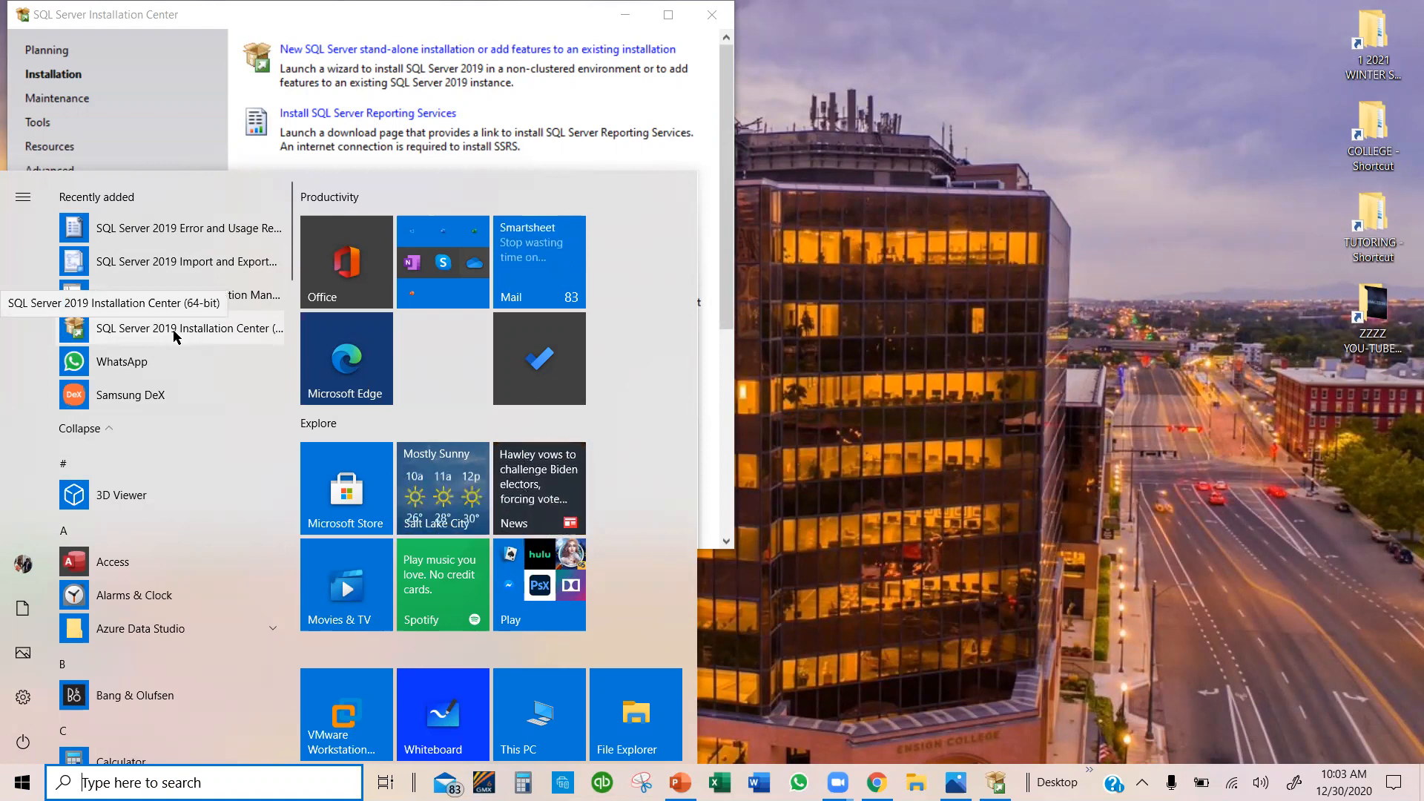
pyautogui.click(202, 328)
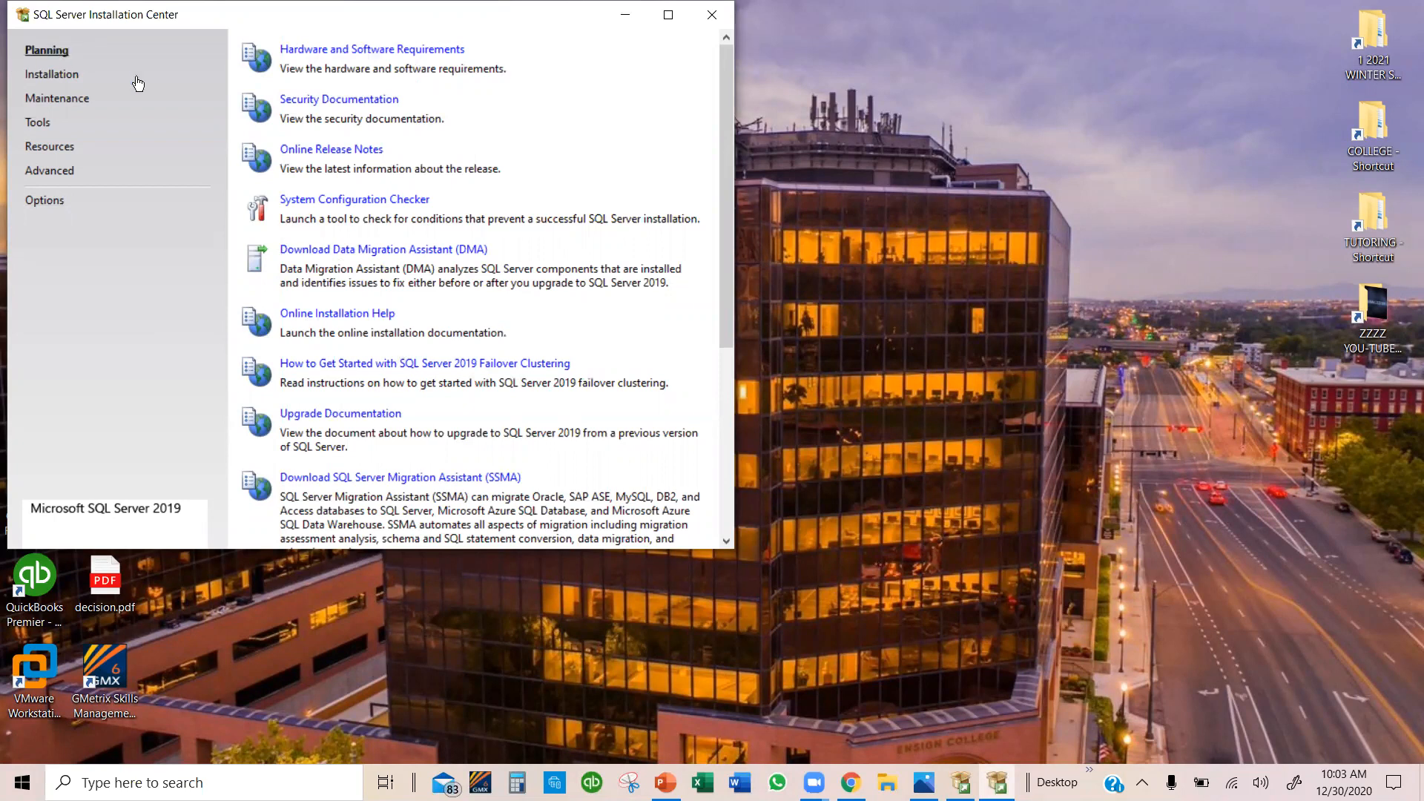
# - Open the SQL Server Management Tools download page from the Installation Center and download SQL Server Management Studio (SSMS) 18.8
pyautogui.click(60, 77)
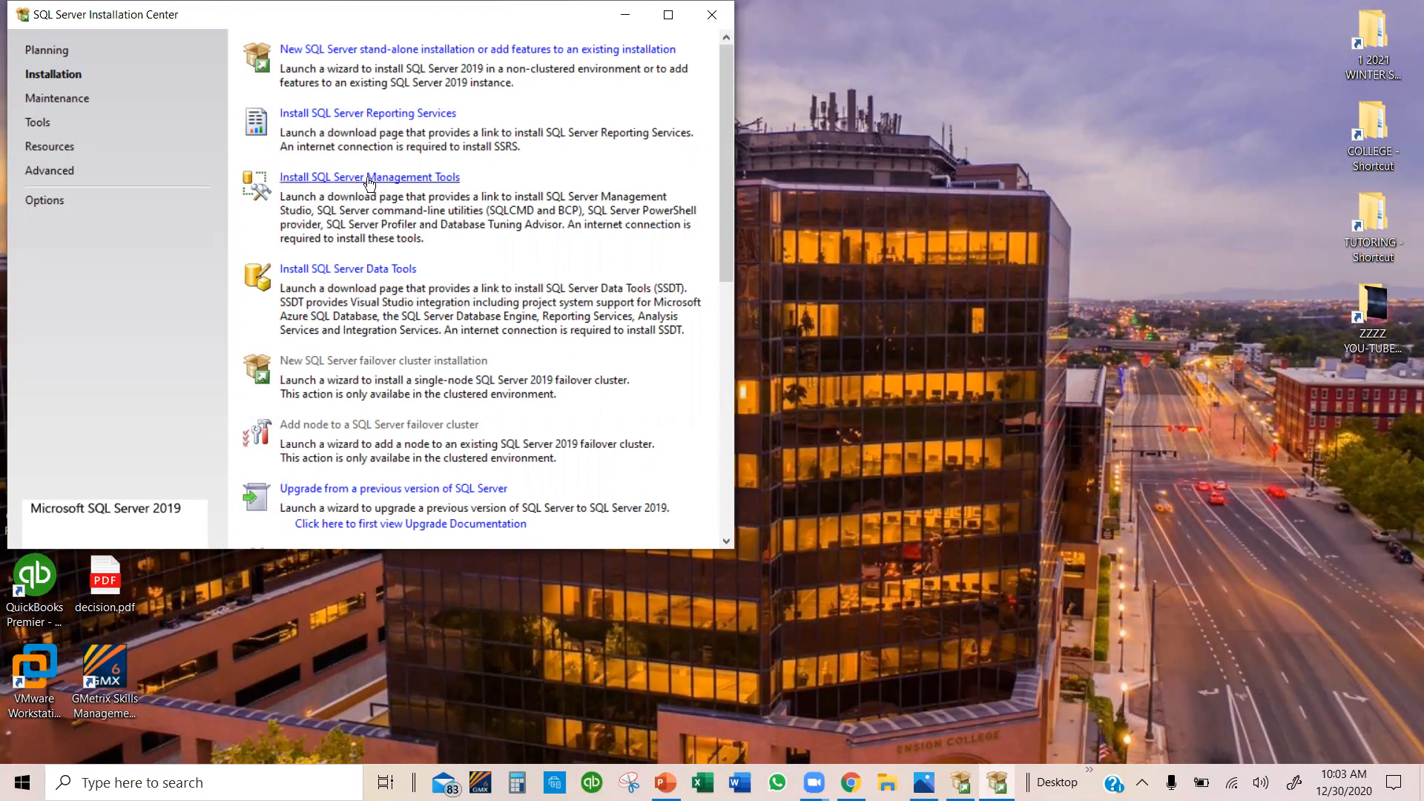
pyautogui.click(431, 181)
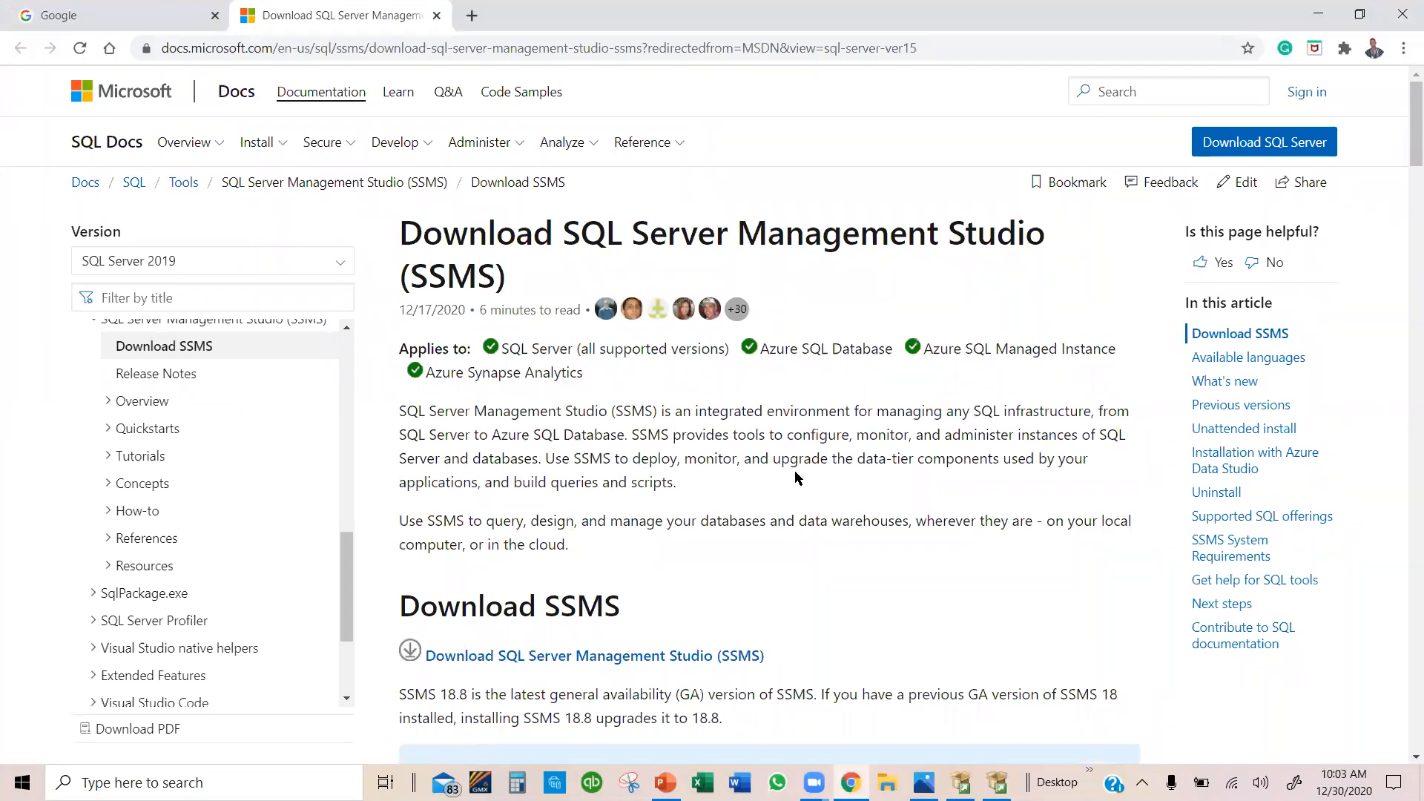
pyautogui.scroll(-3, 795, 470)
pyautogui.scroll(1, 769, 357)
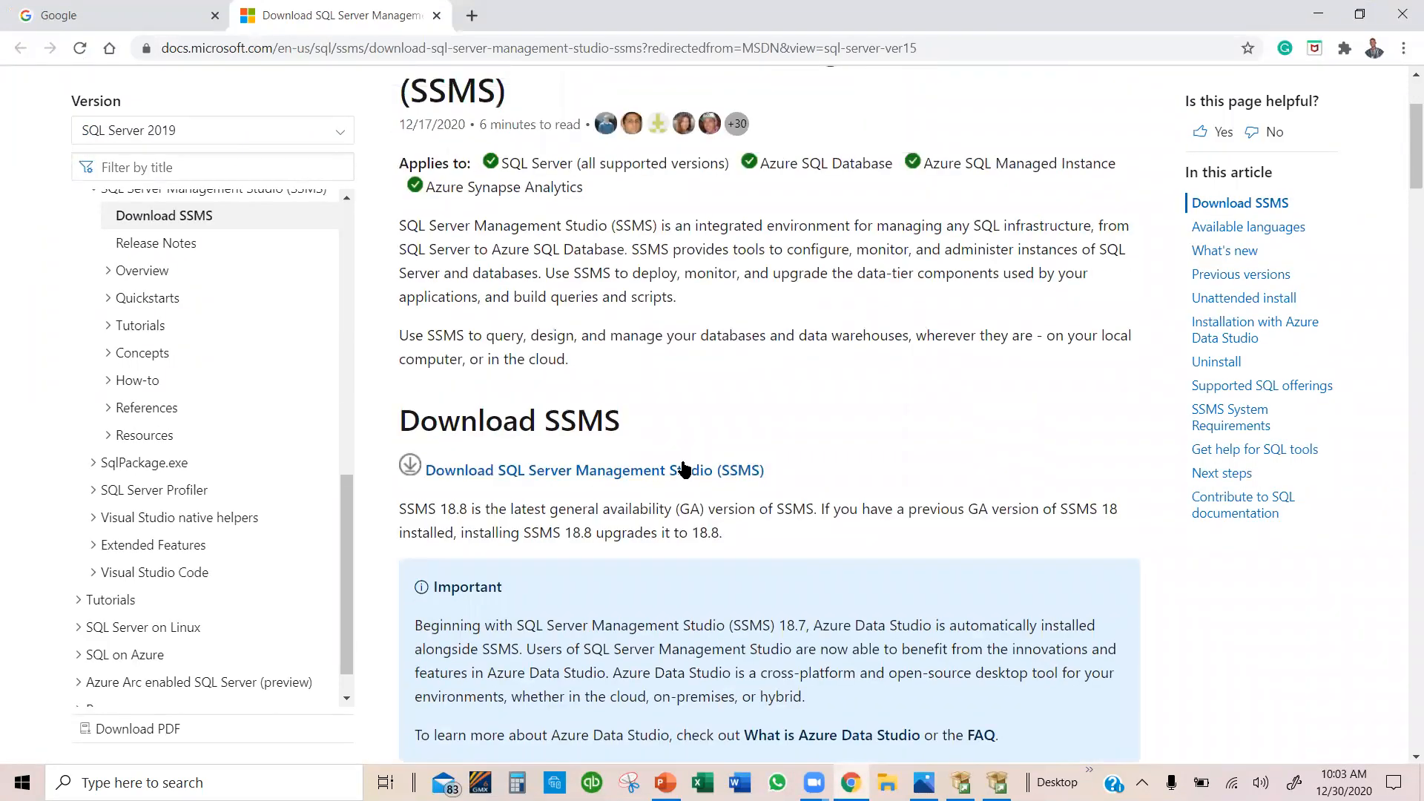
pyautogui.scroll(-12, 723, 441)
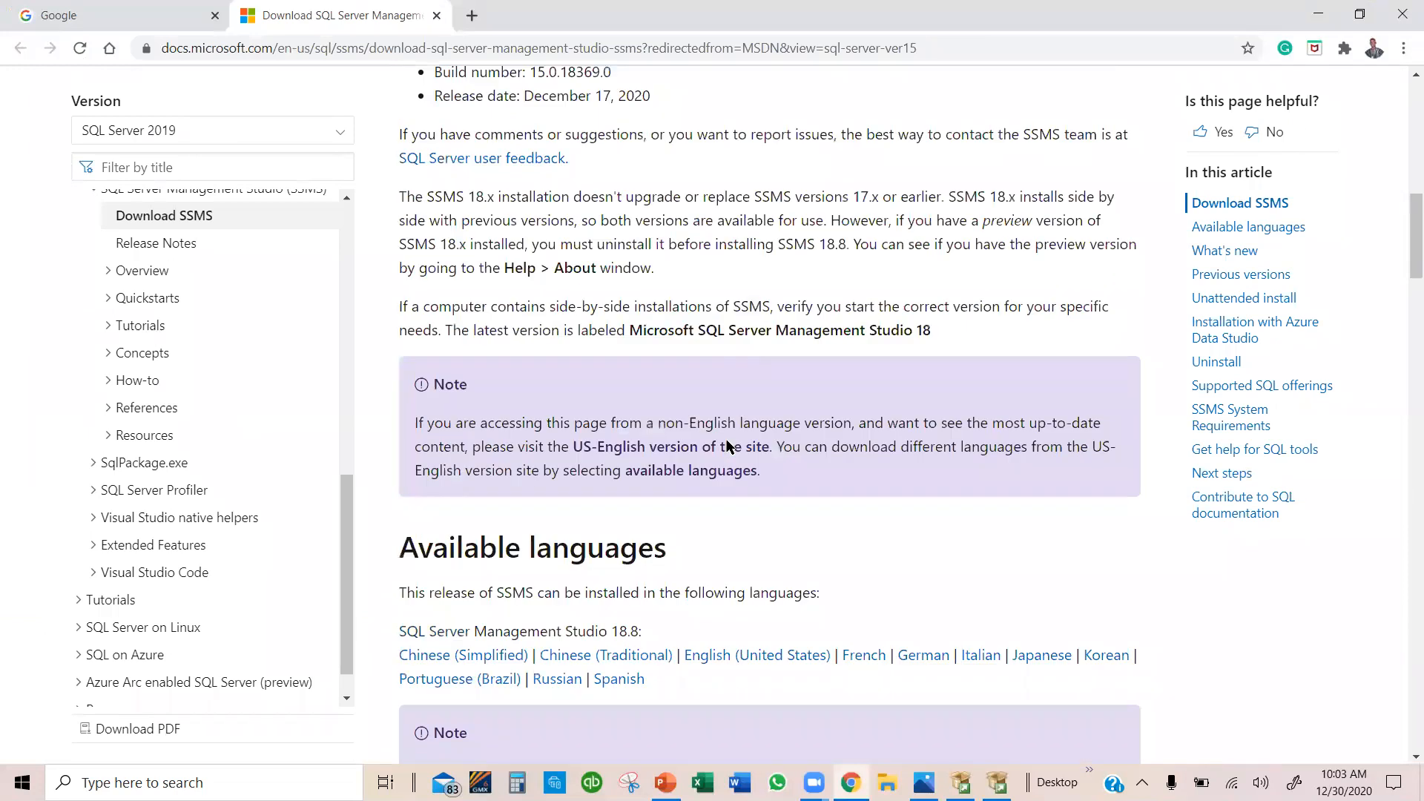
pyautogui.scroll(-3, 728, 440)
pyautogui.scroll(10, 728, 439)
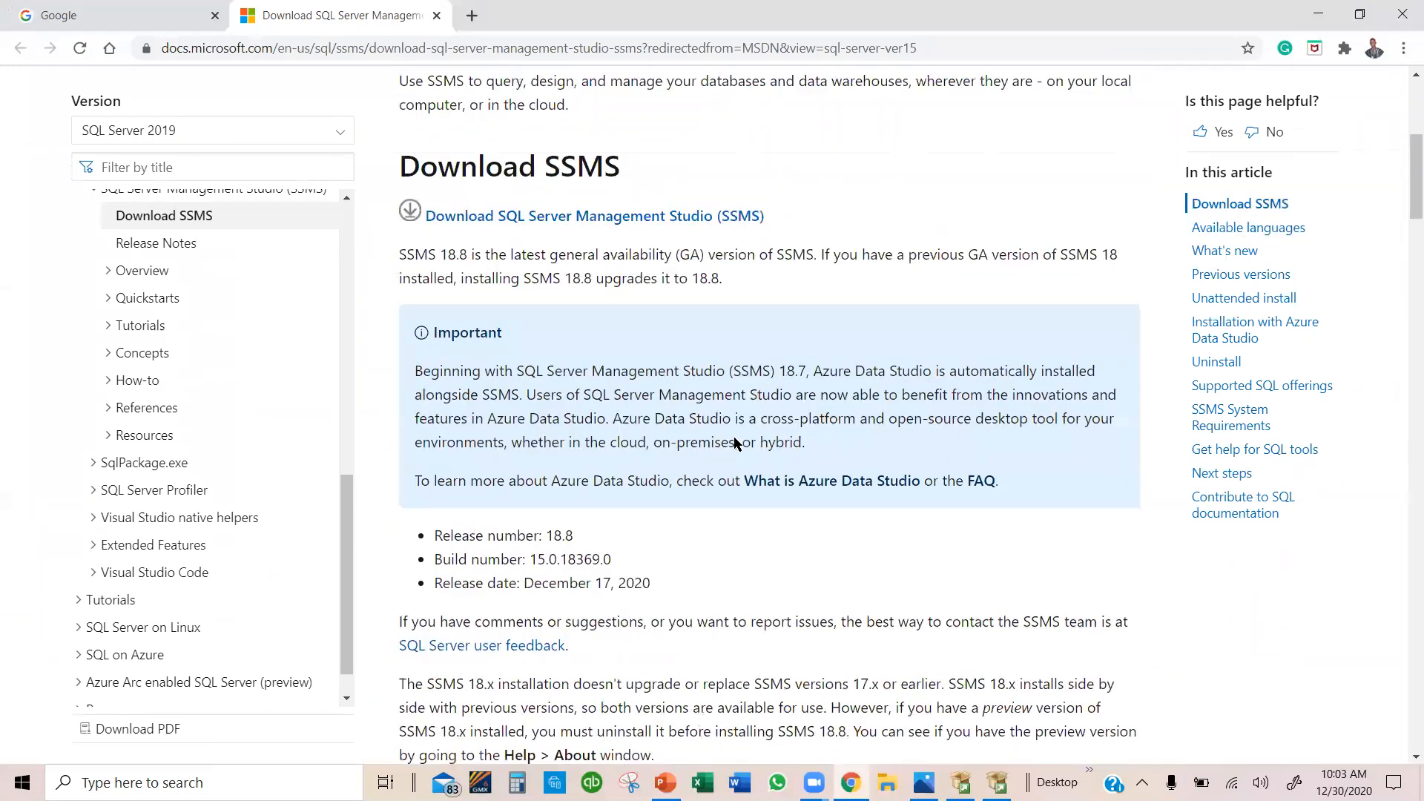
pyautogui.scroll(1, 738, 438)
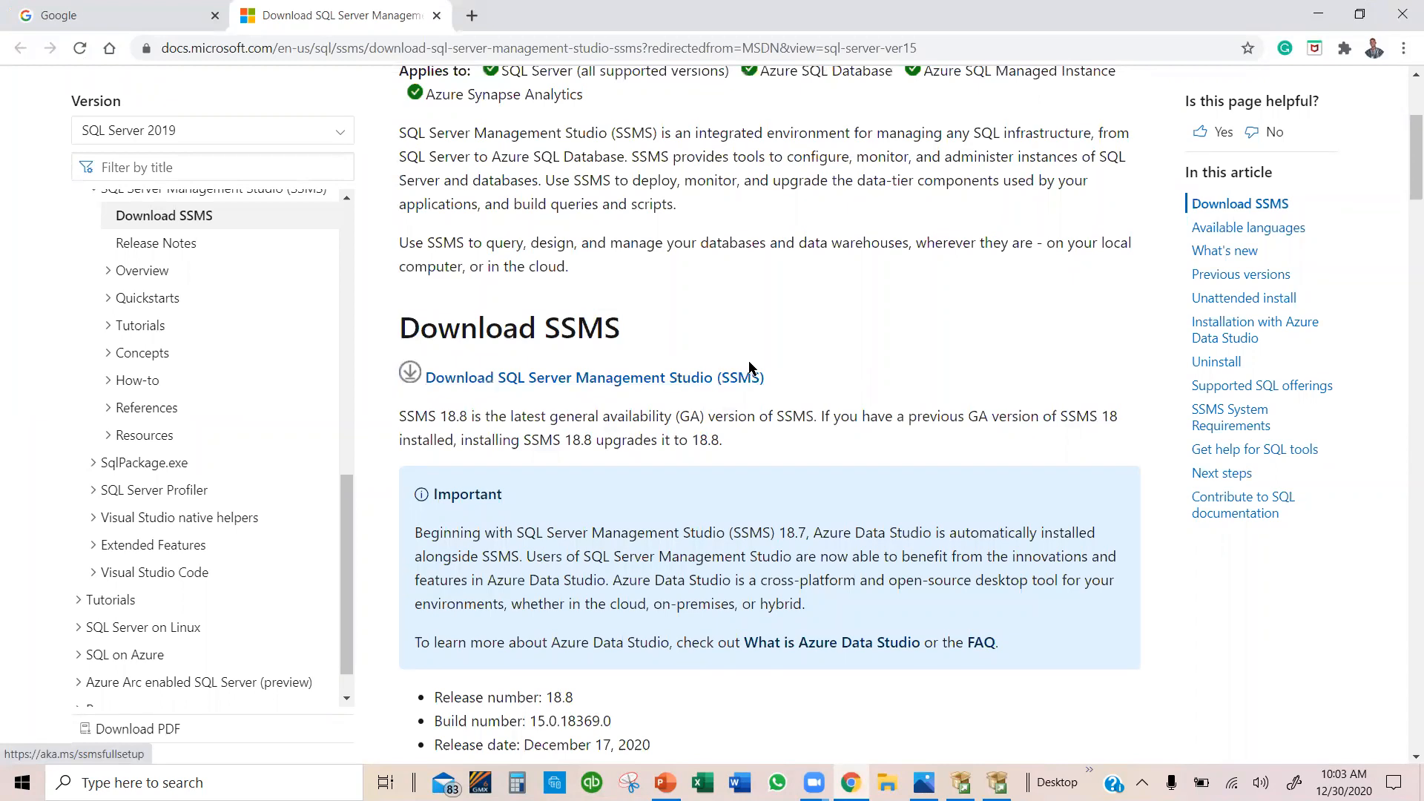
pyautogui.click(739, 379)
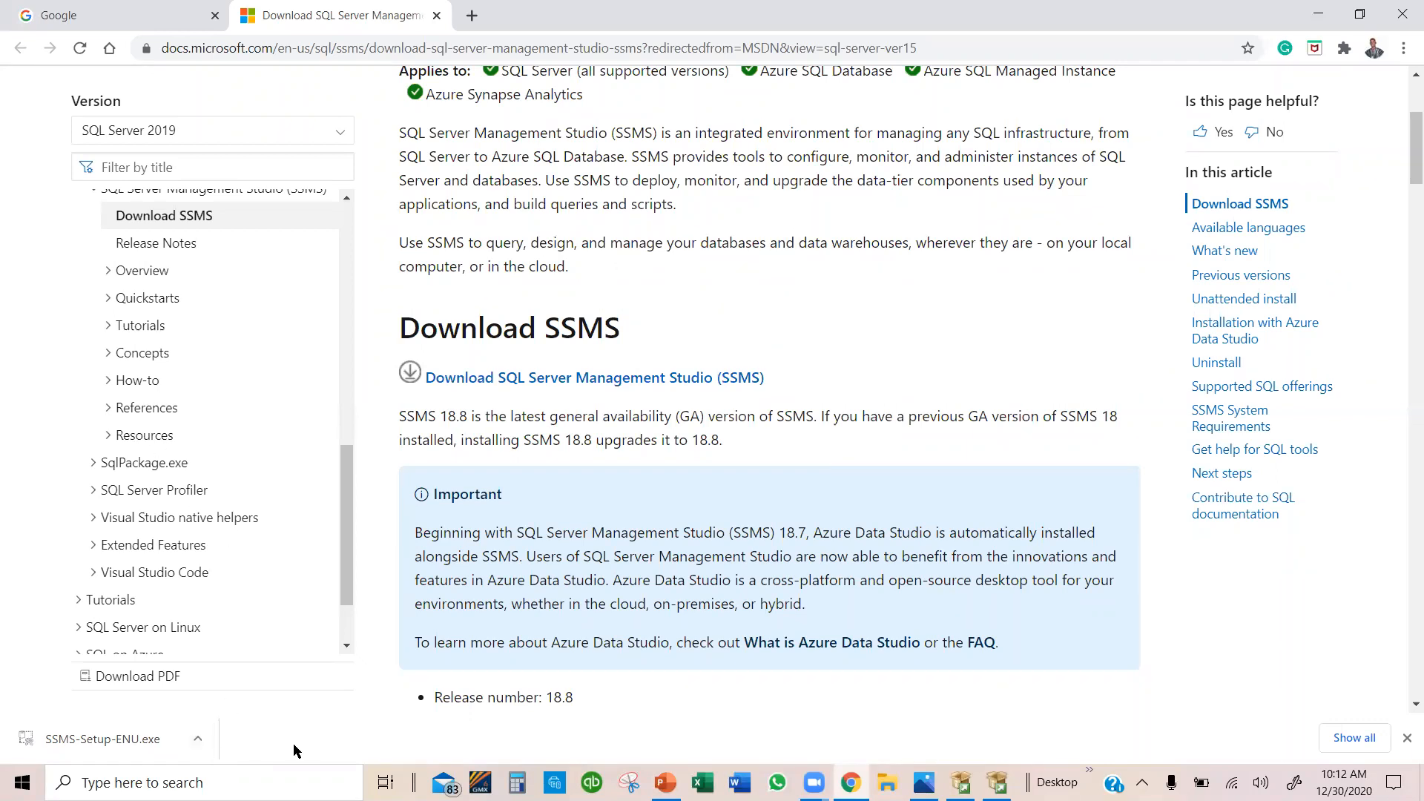
# - Locate the downloaded SSMS-Setup-ENU.exe in its folder, run it as administrator and install SSMS in the default location
pyautogui.click(201, 744)
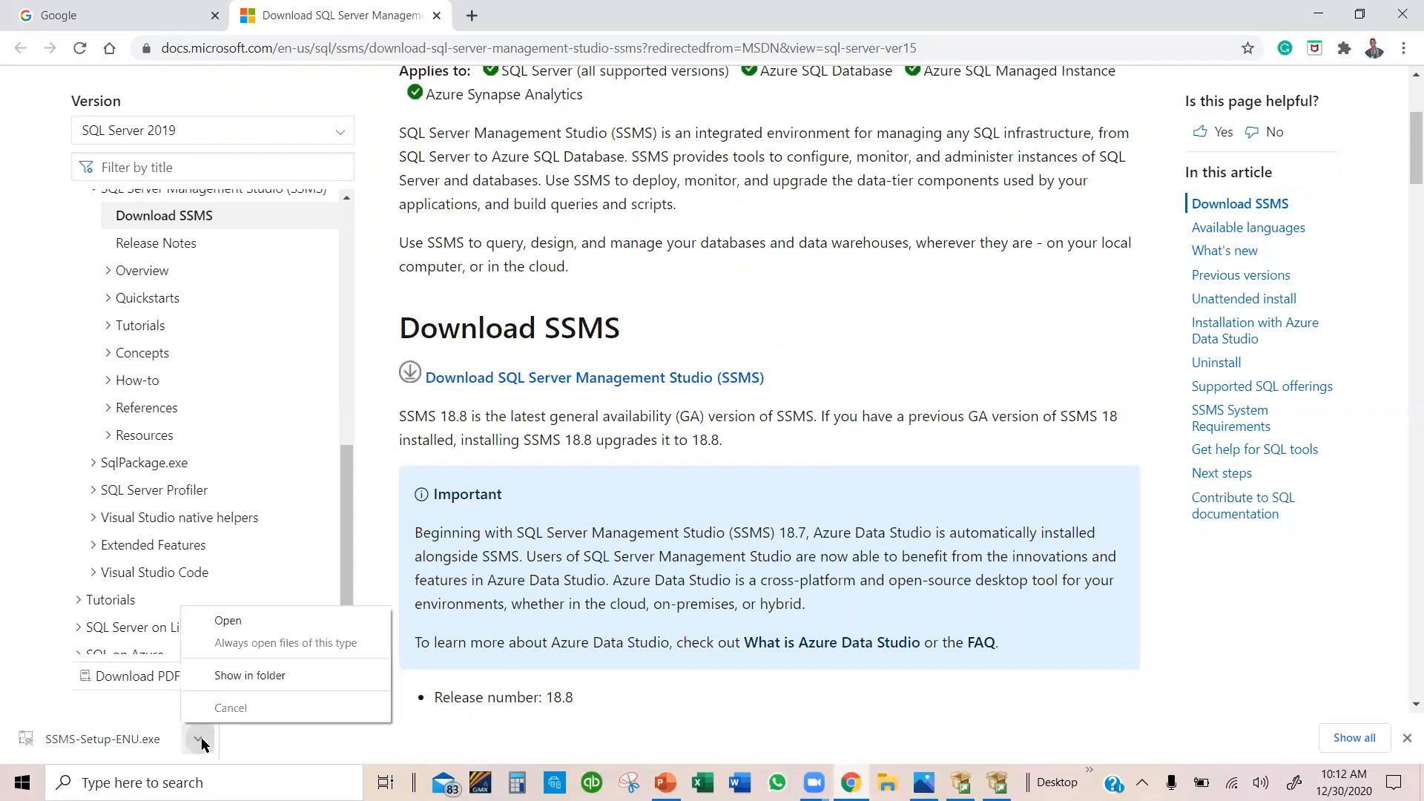
pyautogui.click(276, 675)
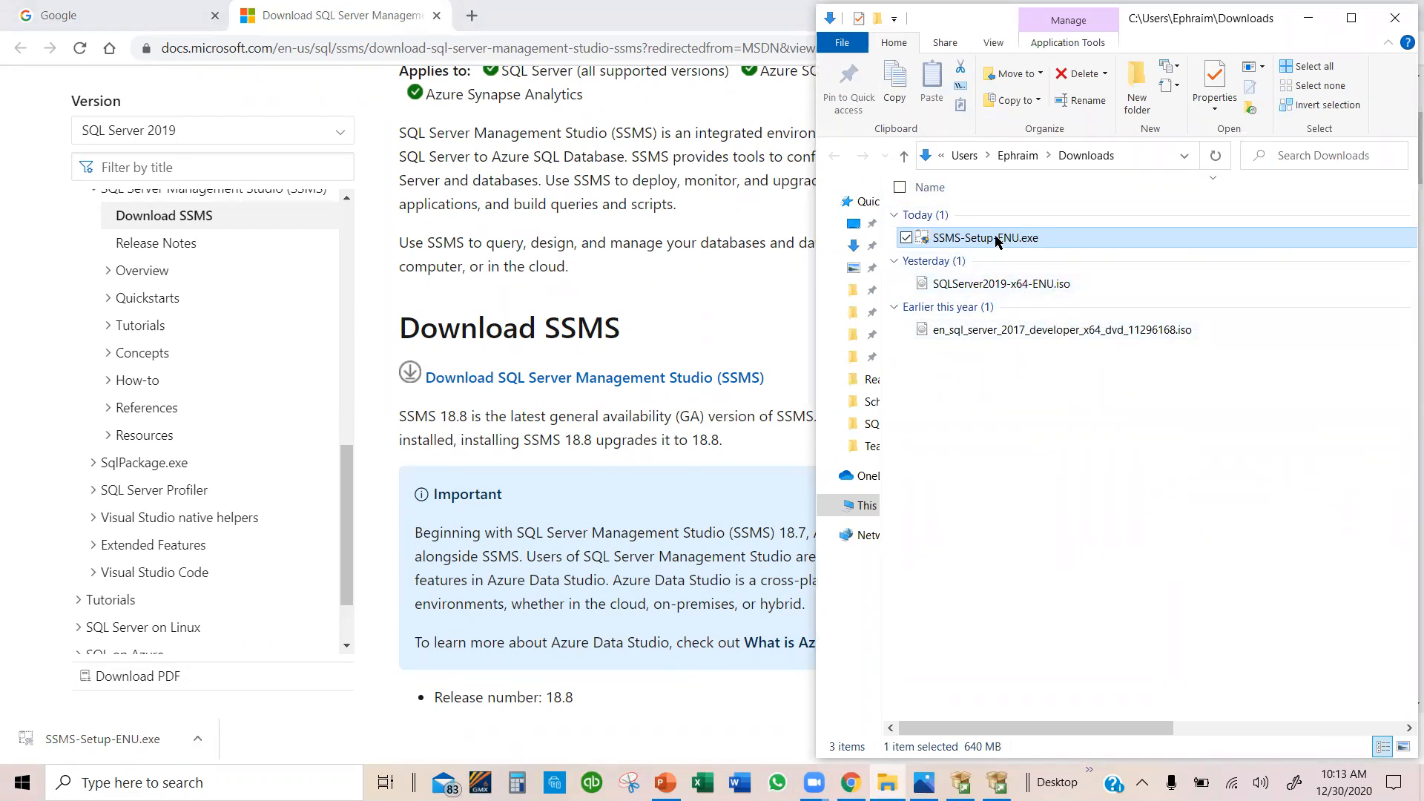
pyautogui.moveTo(997, 242)
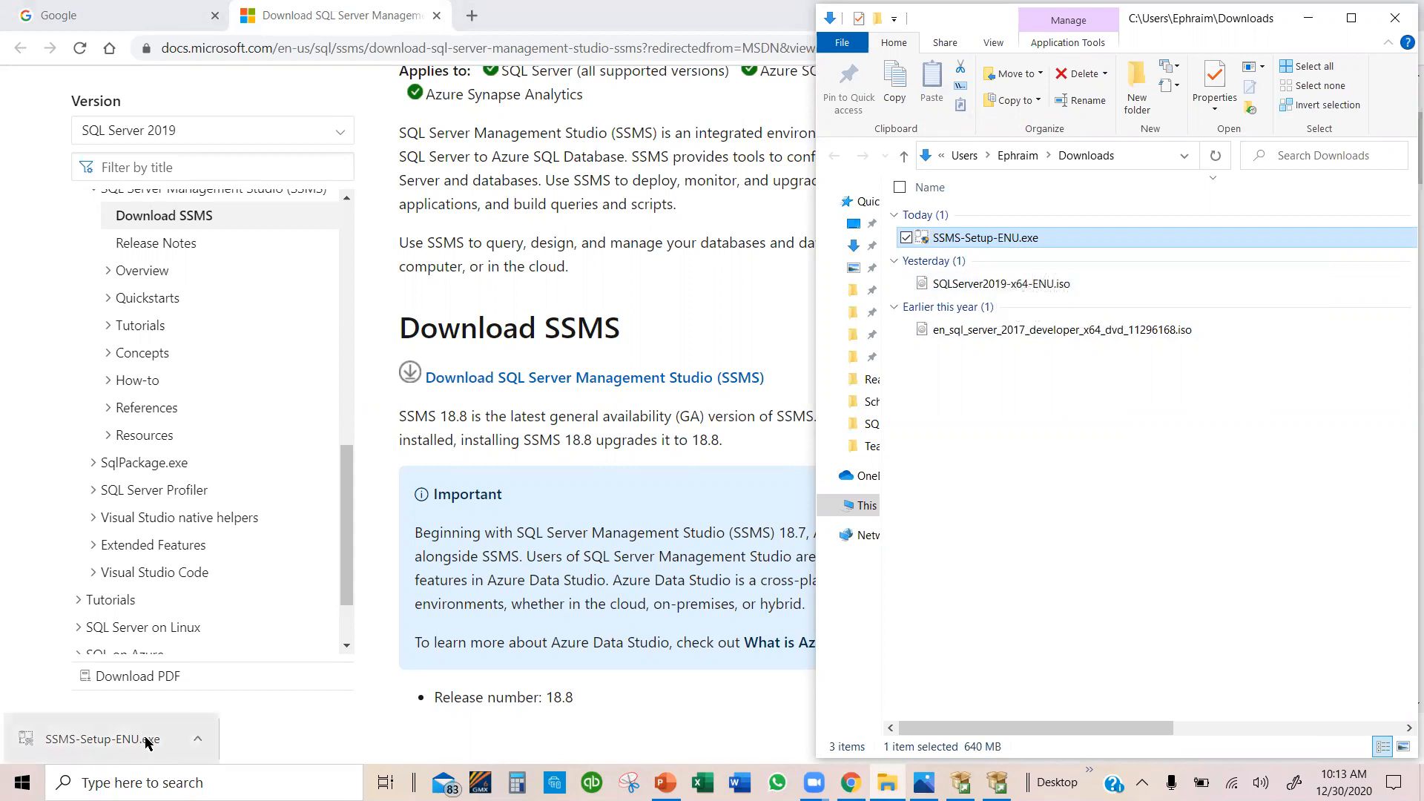
pyautogui.rightClick(1025, 238)
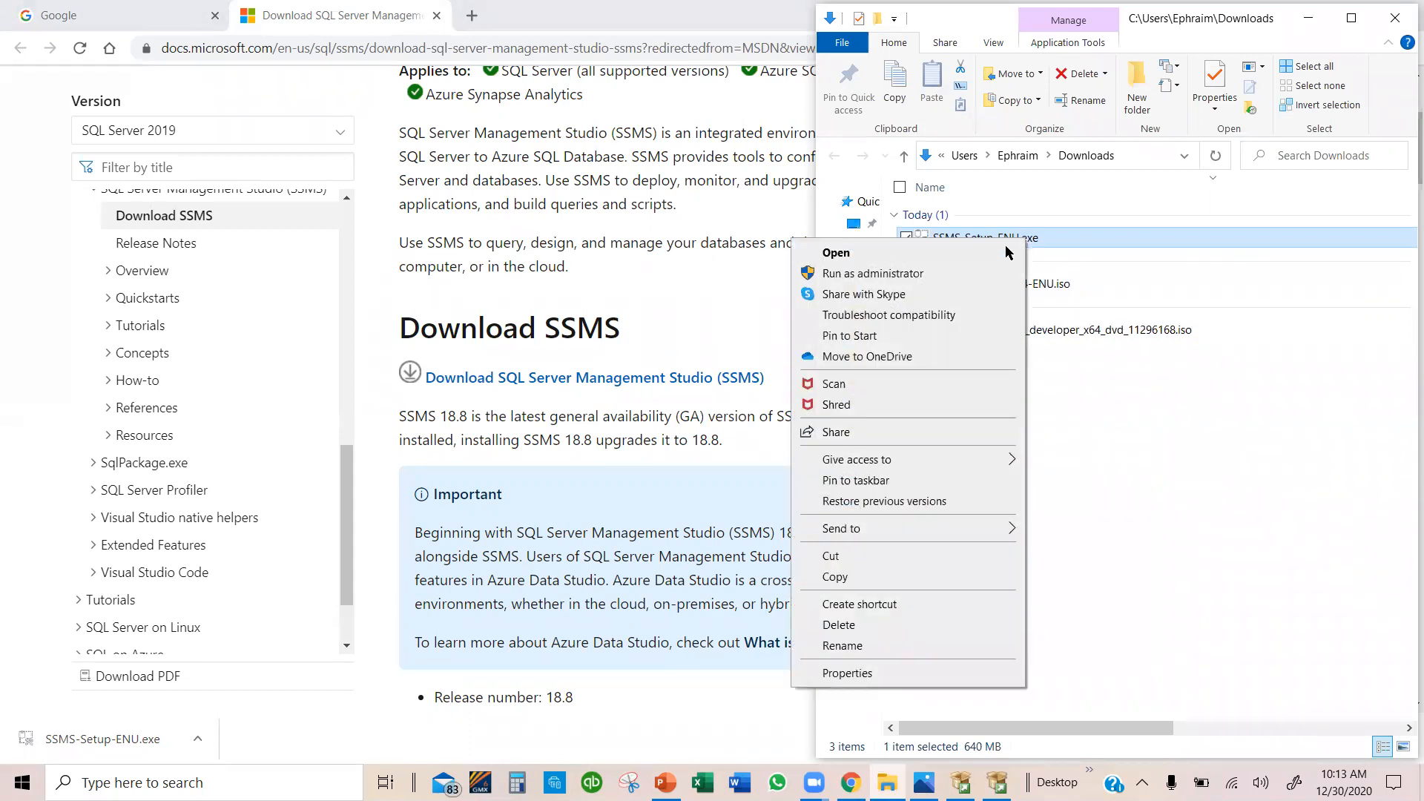
pyautogui.click(962, 274)
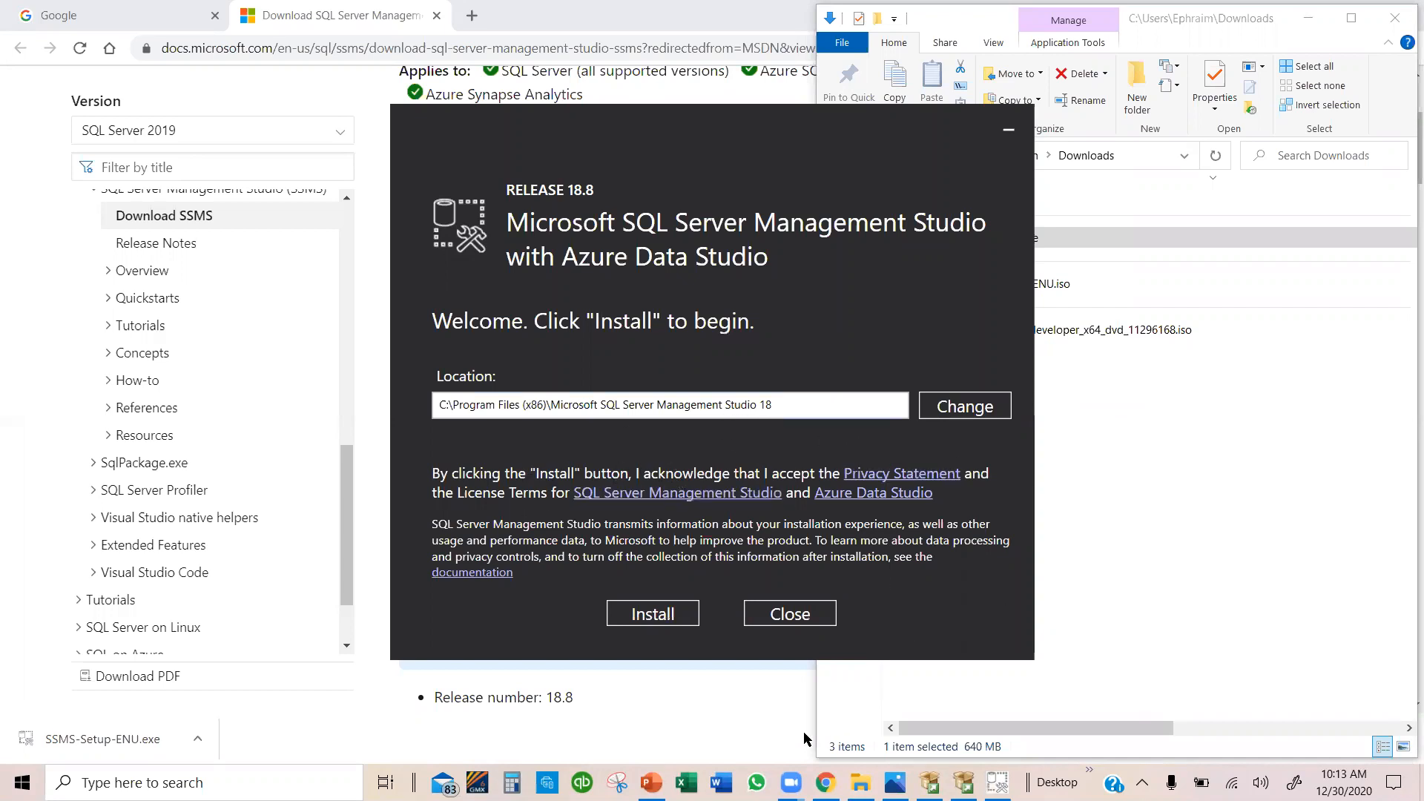
pyautogui.click(663, 617)
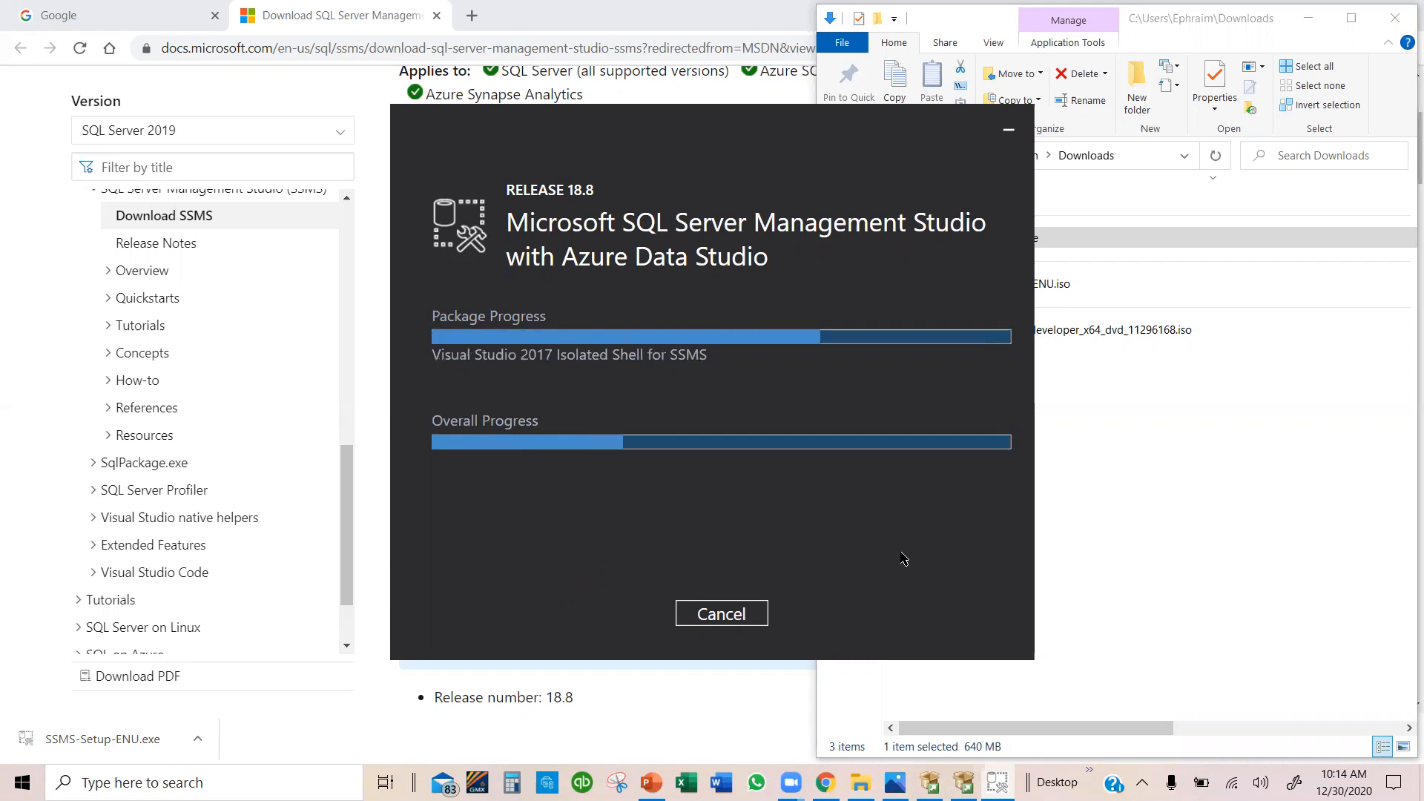
# - Close the SSMS setup once the installation is complete and close the SSMS download page in the browser
pyautogui.click(22, 782)
pyautogui.click(23, 782)
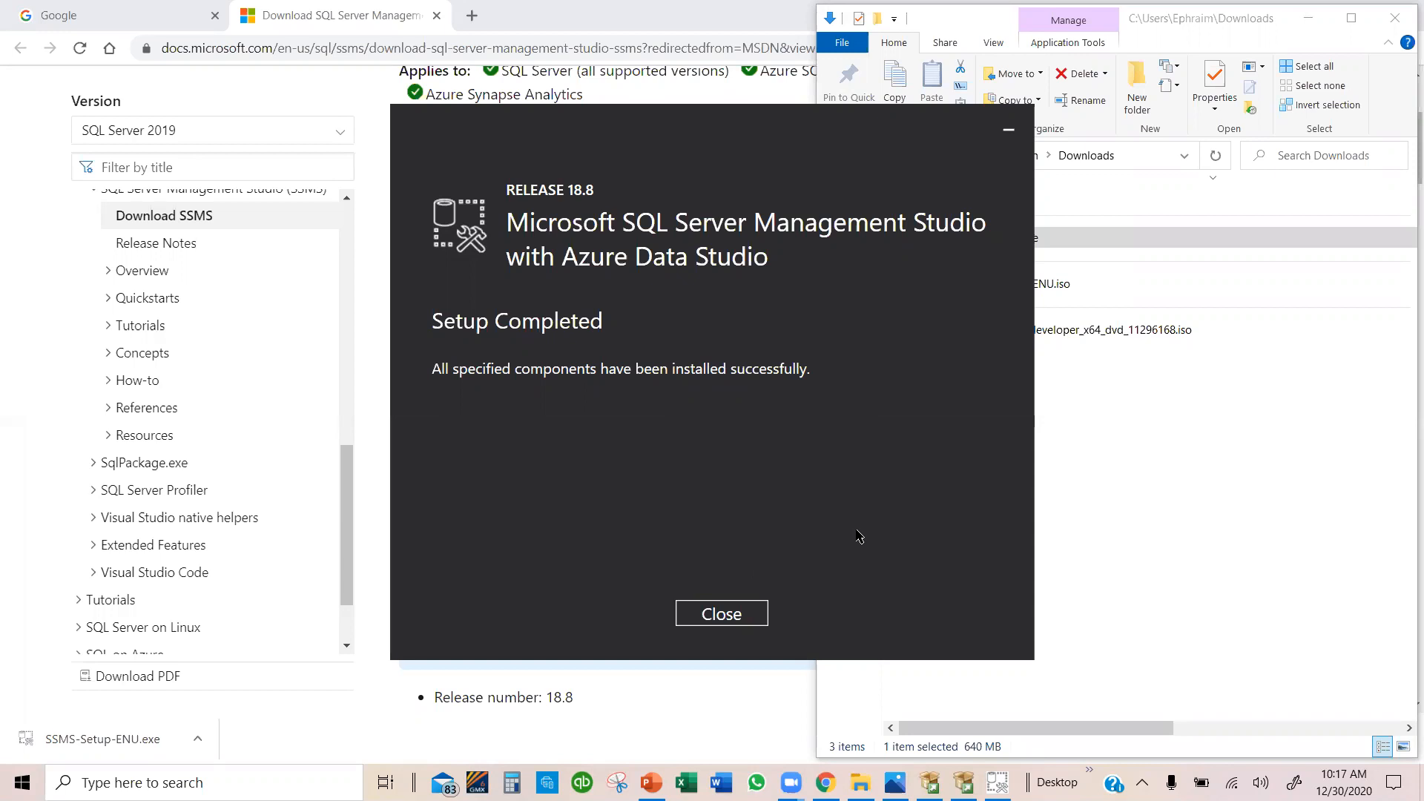
pyautogui.click(738, 619)
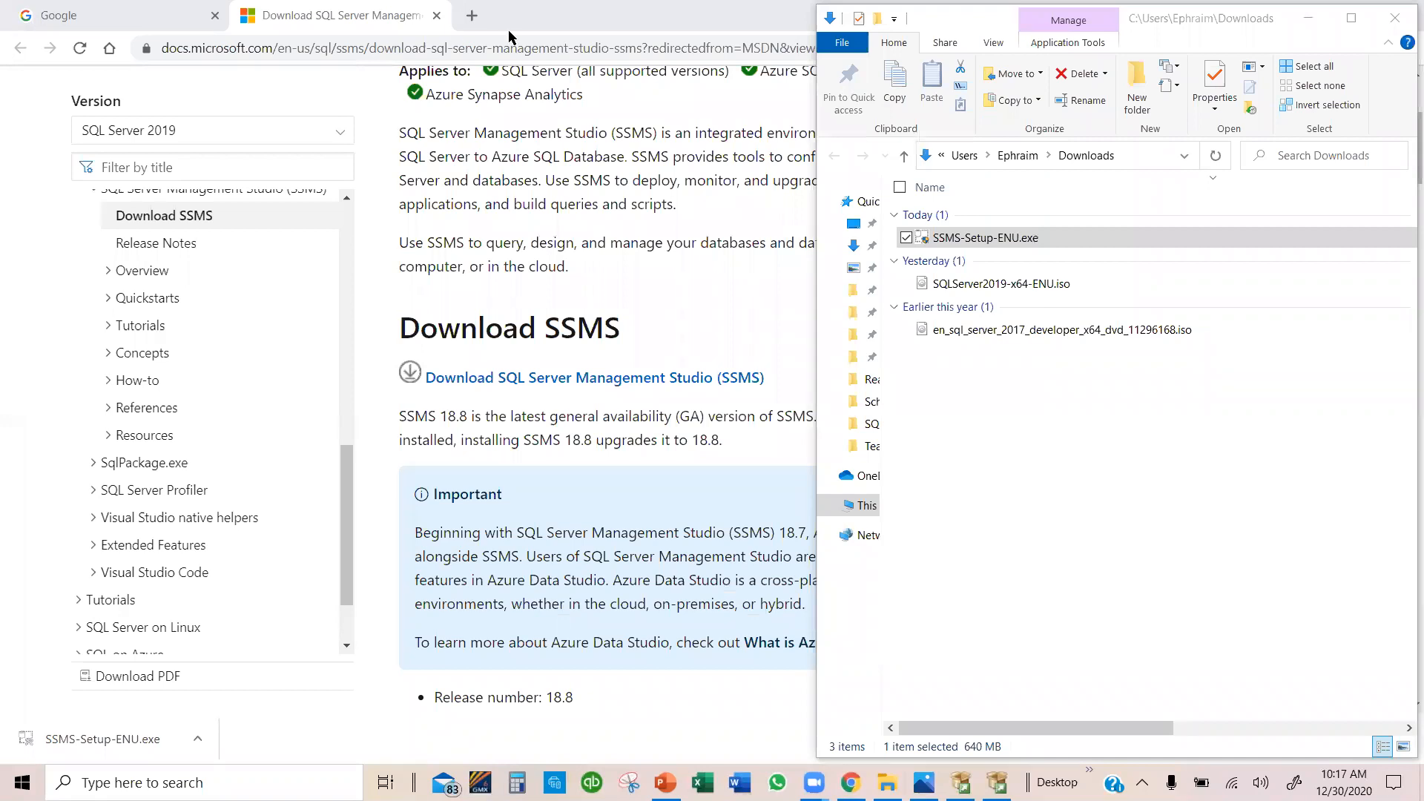
pyautogui.click(436, 16)
pyautogui.click(436, 16)
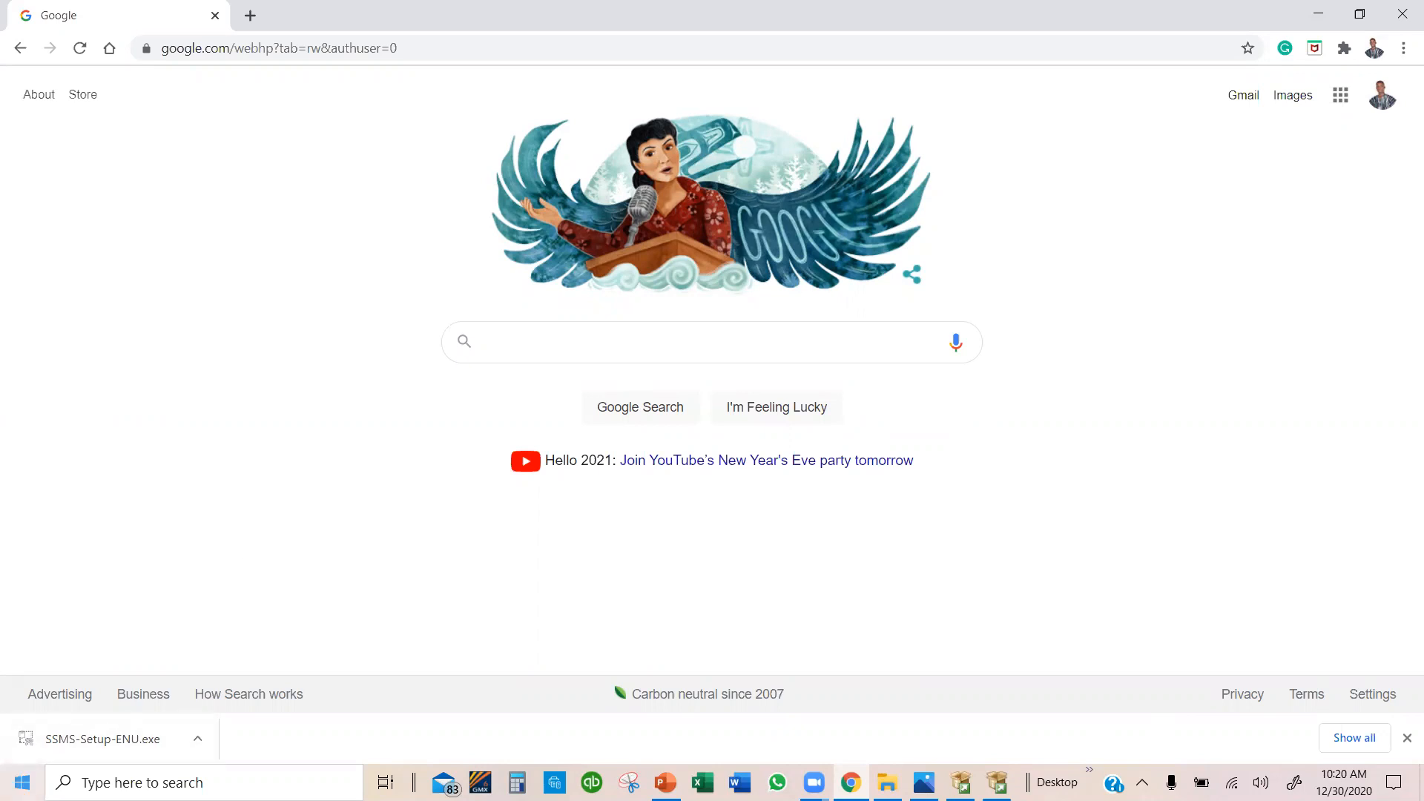
# - Search Windows for "ssms" and pin Microsoft SQL Server Management Studio 18 to the taskbar
pyautogui.click(22, 783)
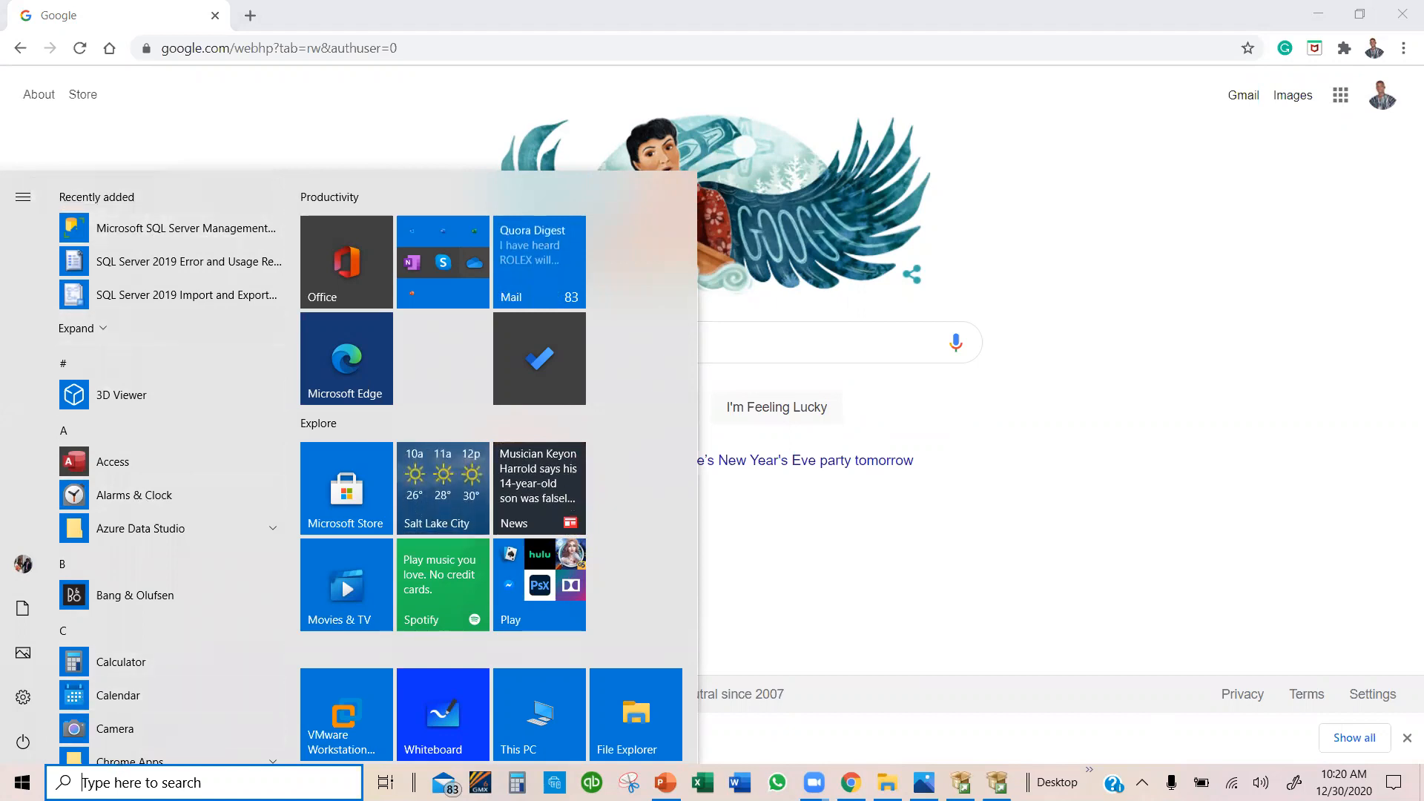
pyautogui.click(171, 782)
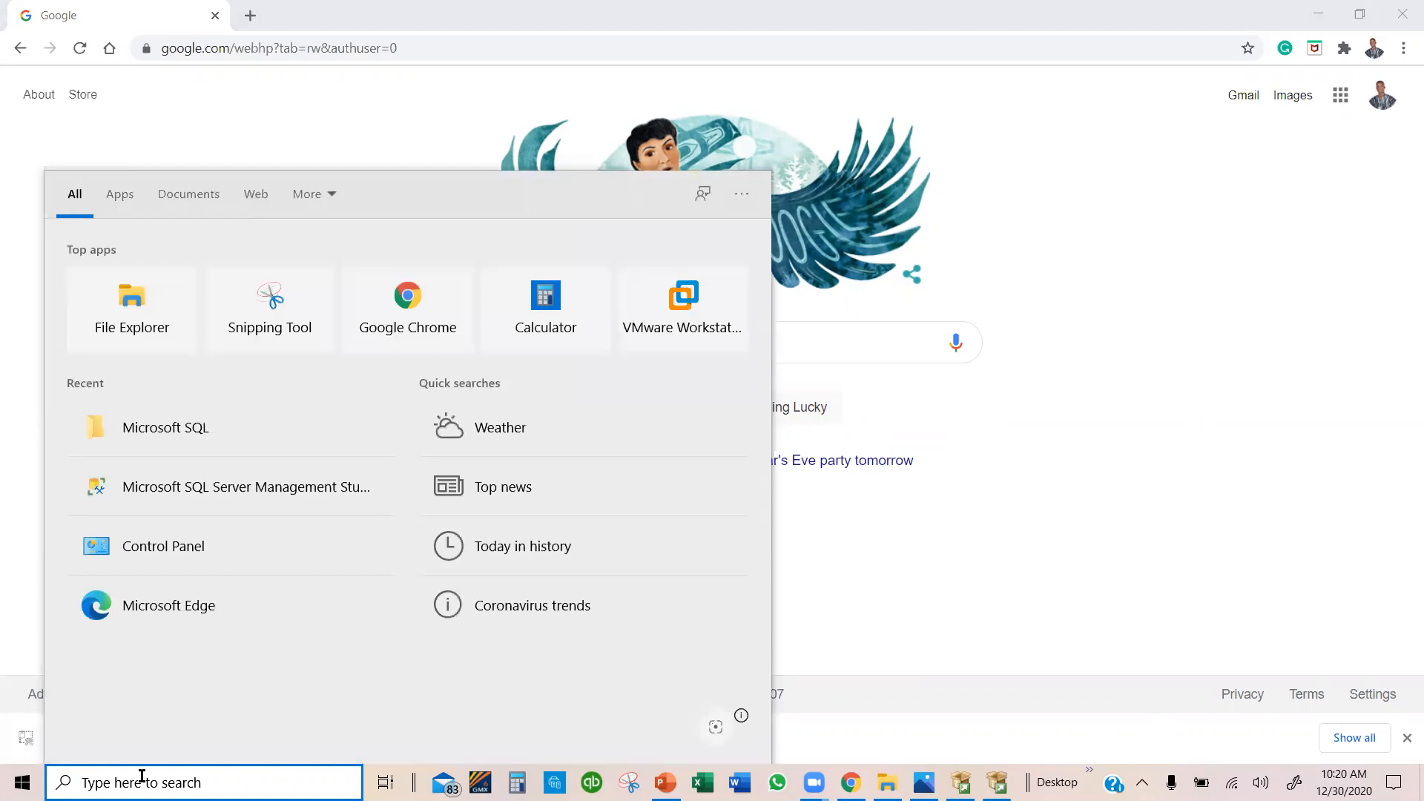
pyautogui.write('ssms')
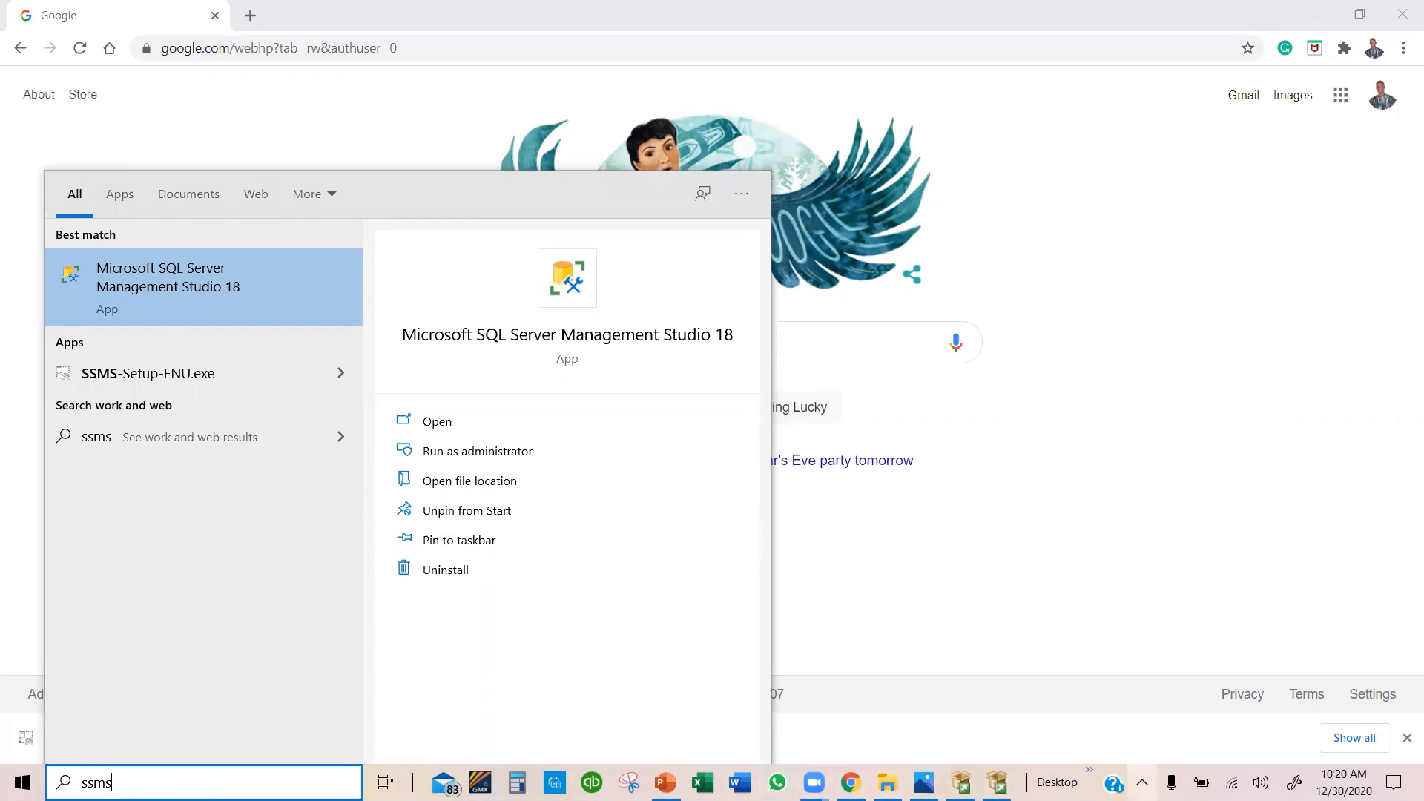
pyautogui.click(473, 542)
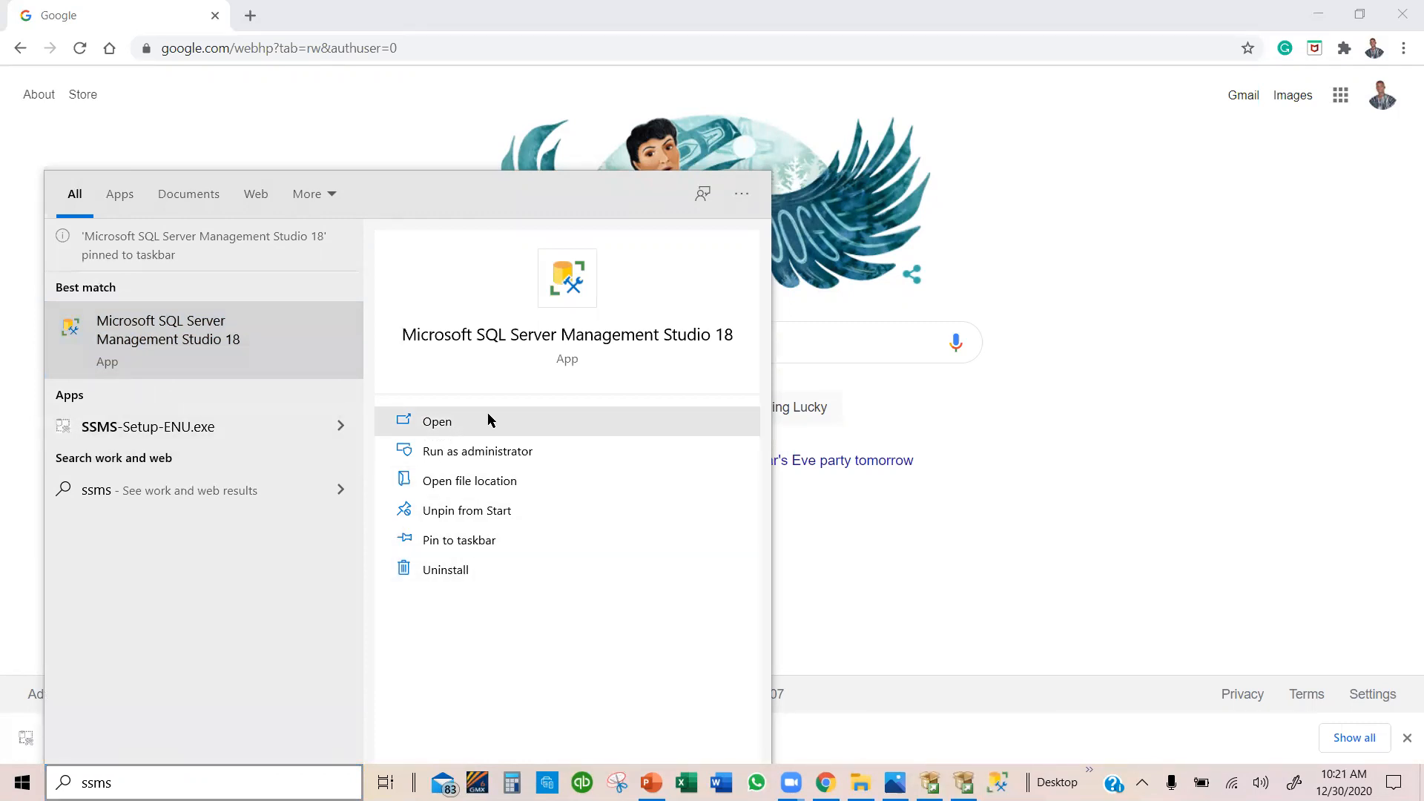
# - Launch SQL Server Management Studio and connect to the local Database Engine server using Windows Authentication
pyautogui.click(1222, 336)
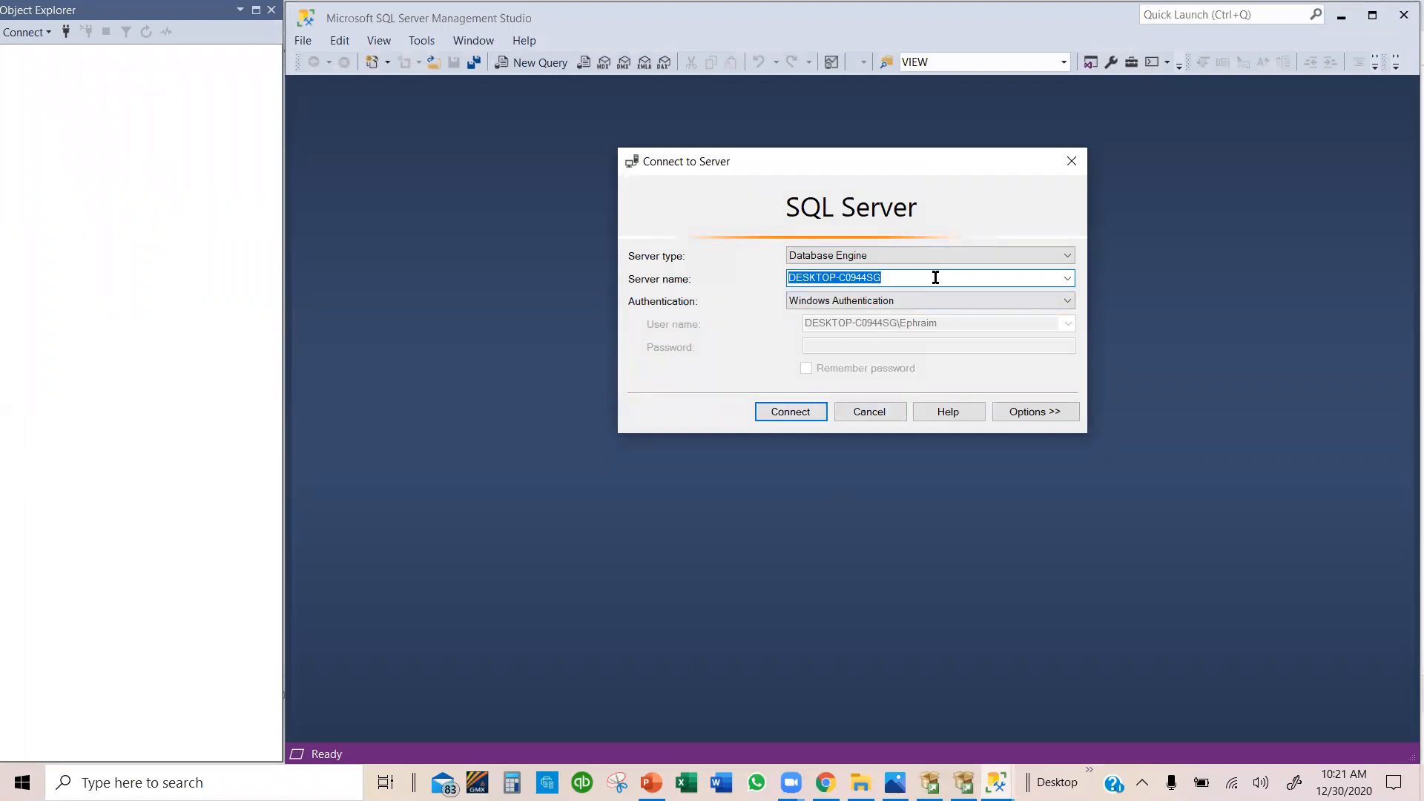
pyautogui.click(805, 421)
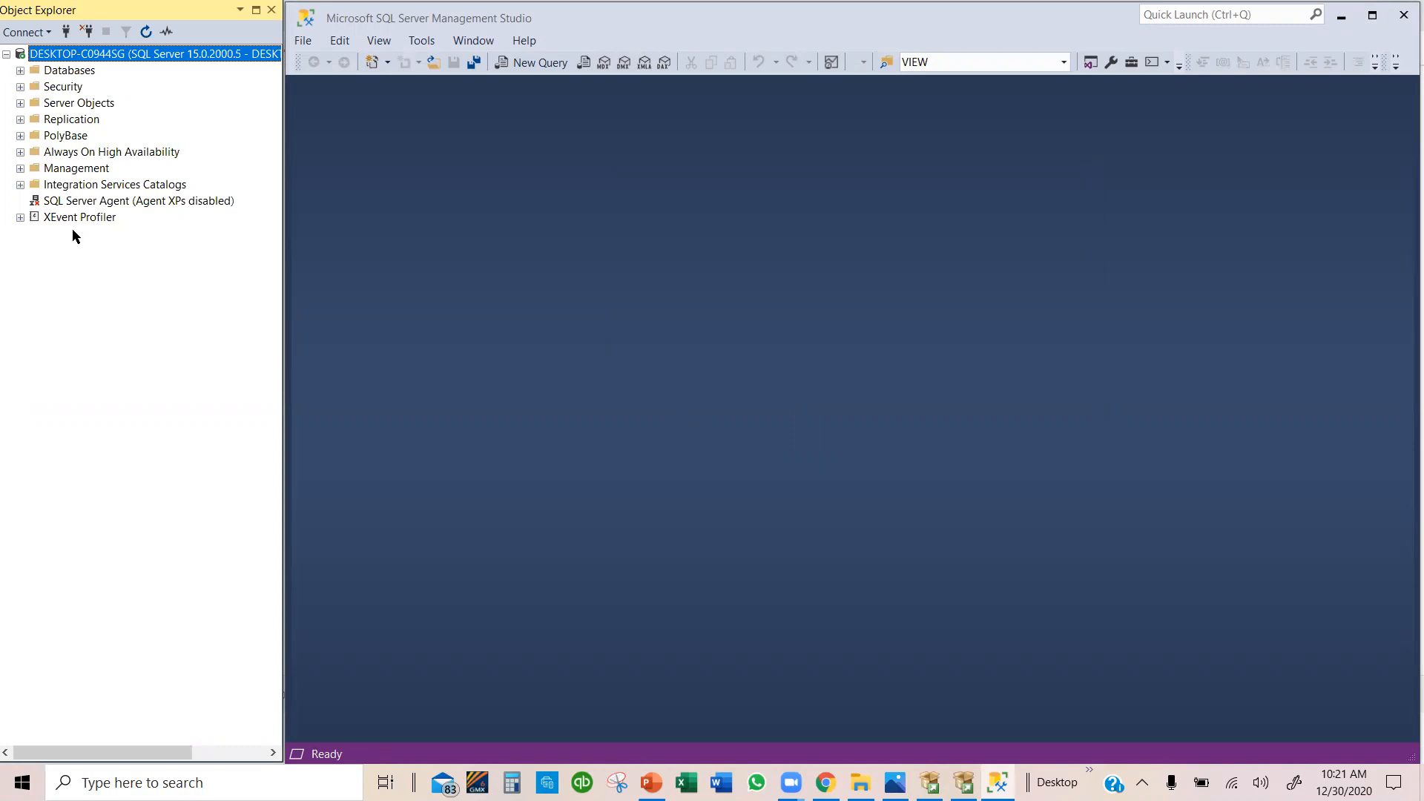
# - Expand the server's Databases folder in Object Explorer to examine its subfolders, leaving it expanded
pyautogui.click(21, 71)
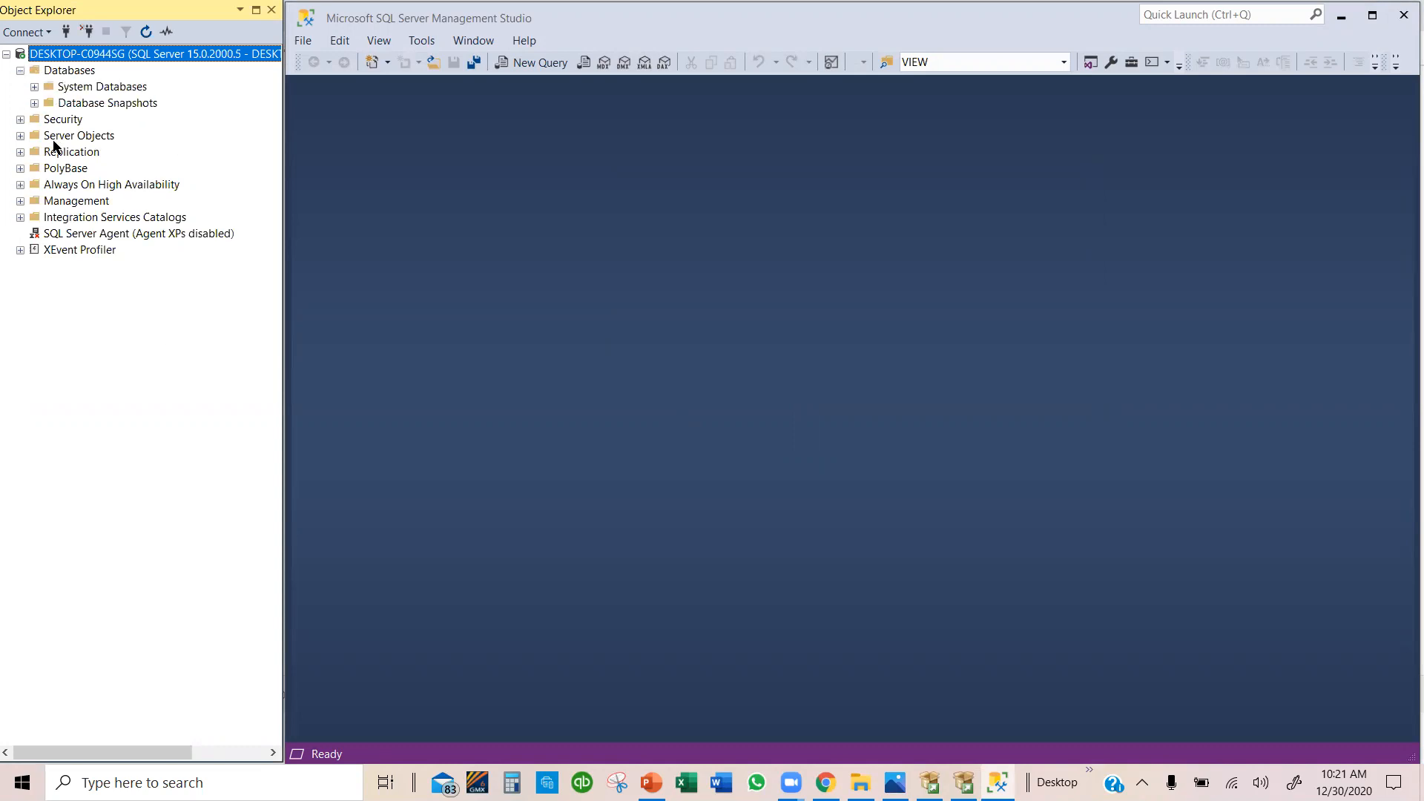
pyautogui.click(20, 70)
pyautogui.click(21, 71)
pyautogui.click(20, 71)
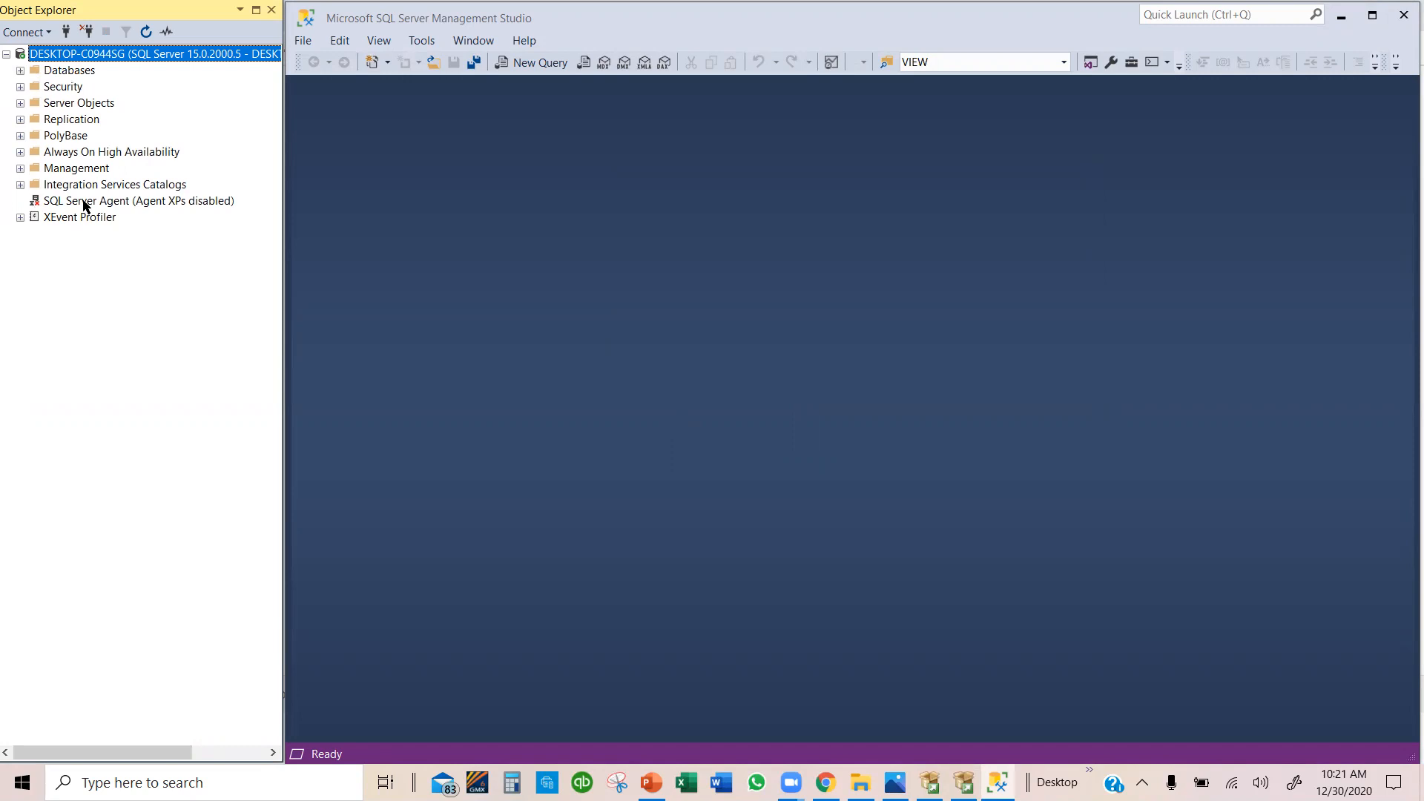
pyautogui.click(20, 71)
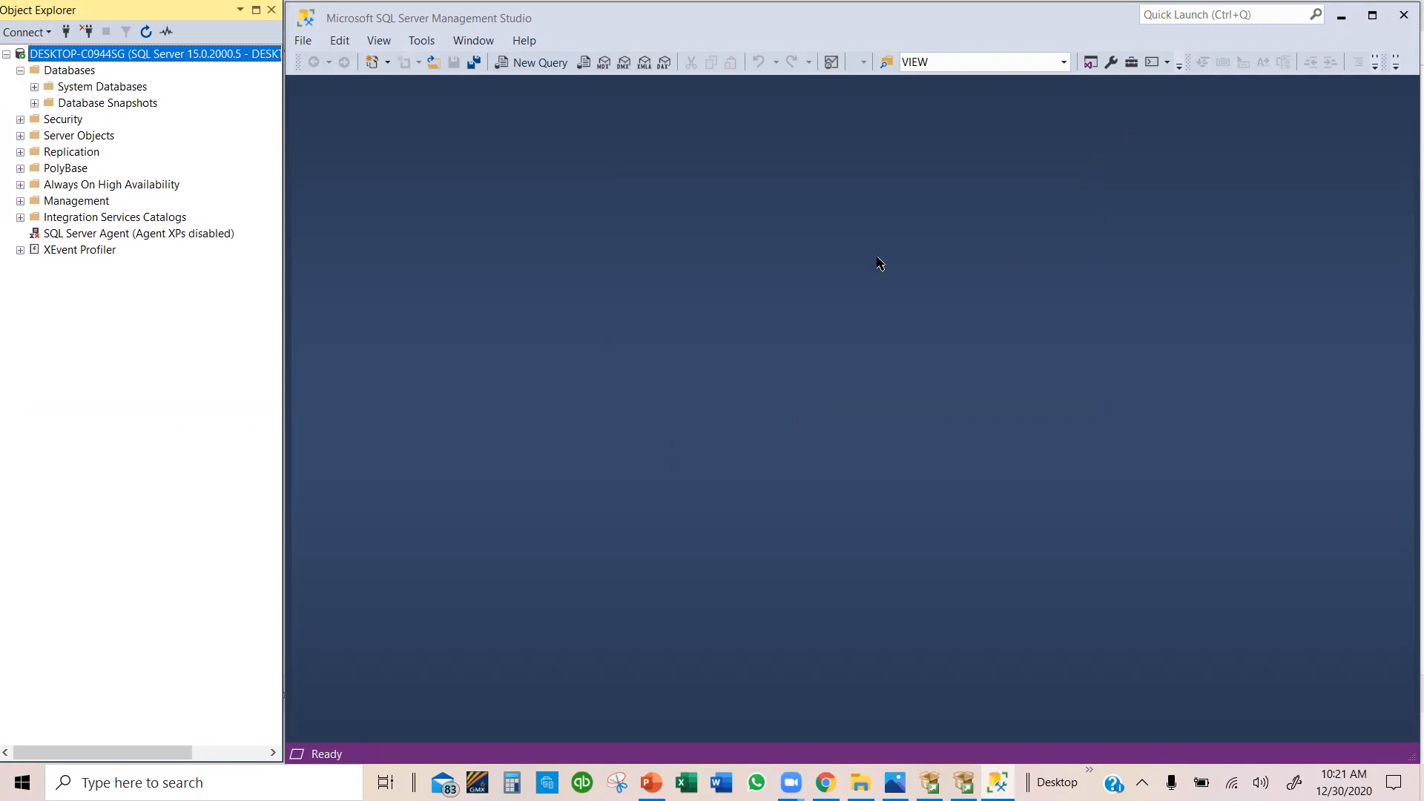